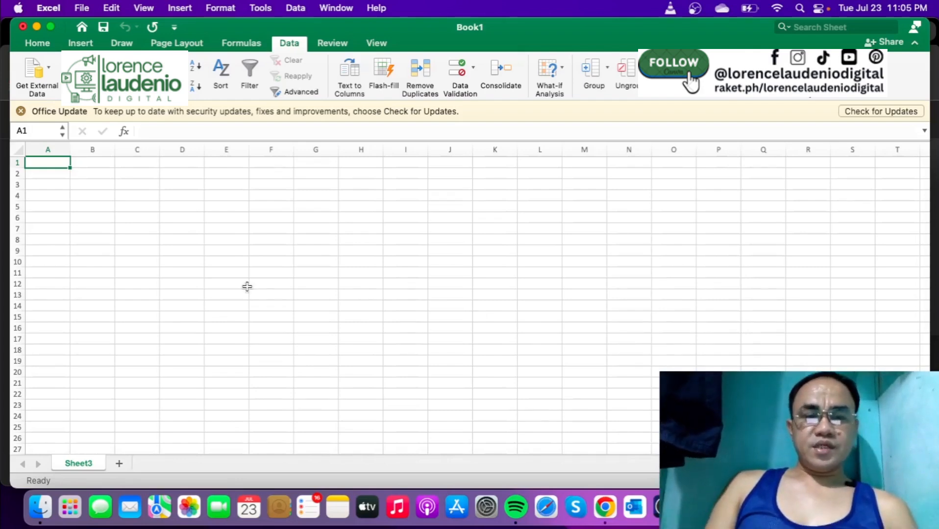
# - Enter the sheet title "Stock IN OUT & Balance" in cell B1
pyautogui.press('Right')
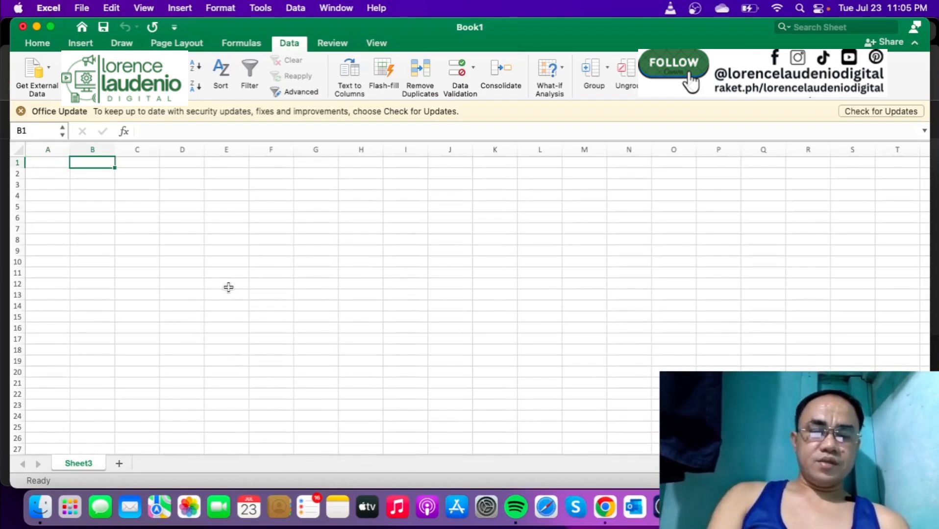
pyautogui.write('Stock I')
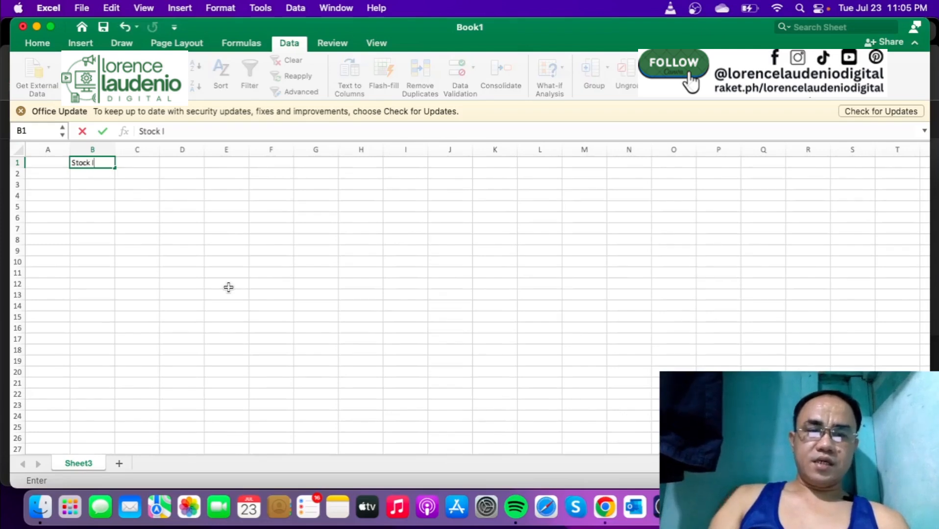
pyautogui.write('N OU')
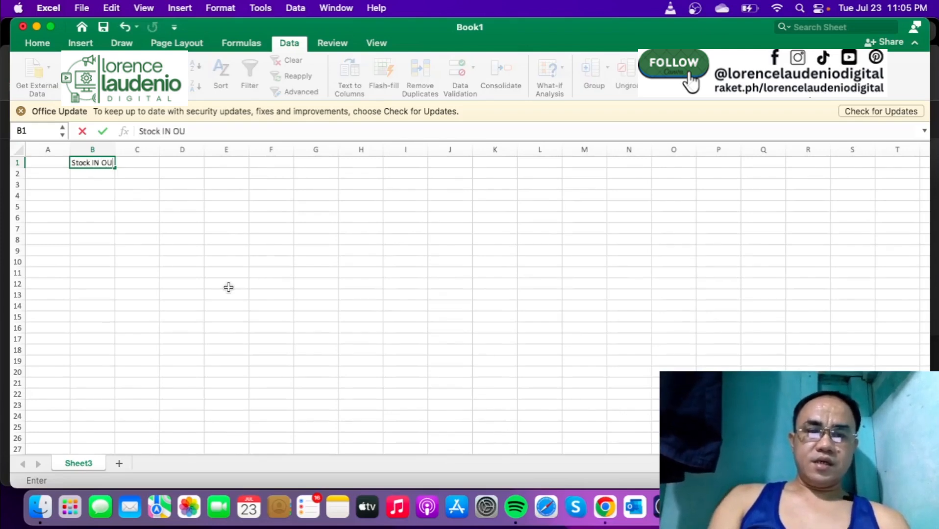
pyautogui.write('T Balan')
pyautogui.press('BackSpace')
pyautogui.press('BackSpace')
pyautogui.press('BackSpace')
pyautogui.press('BackSpace')
pyautogui.press('BackSpace')
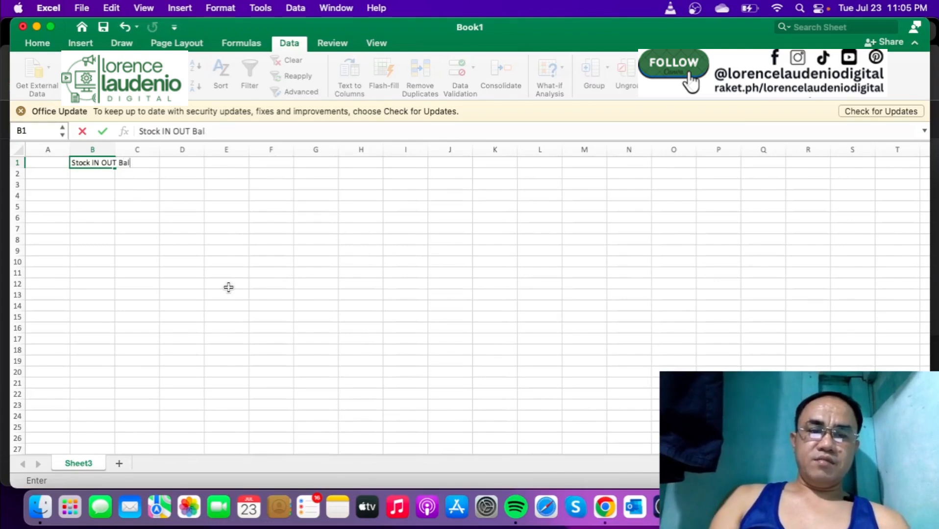
pyautogui.write('& Balance')
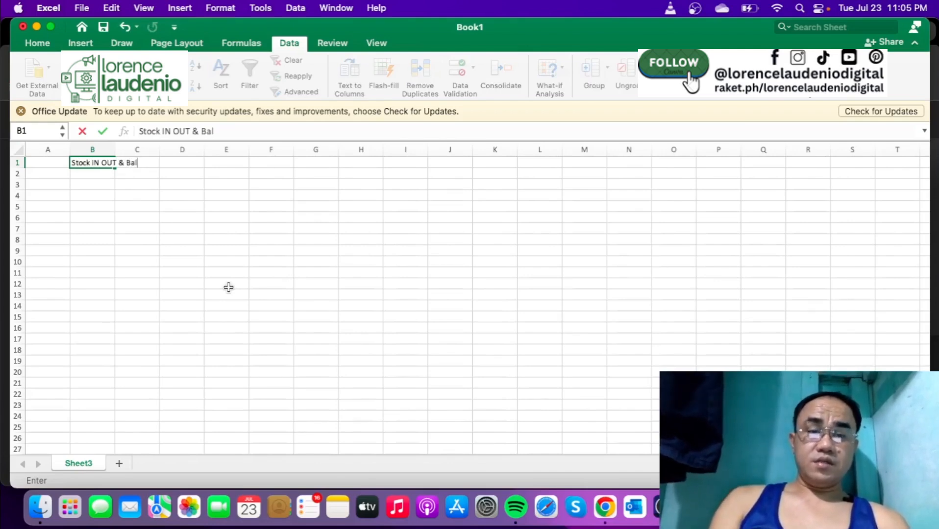
pyautogui.press('Return')
pyautogui.press('Return')
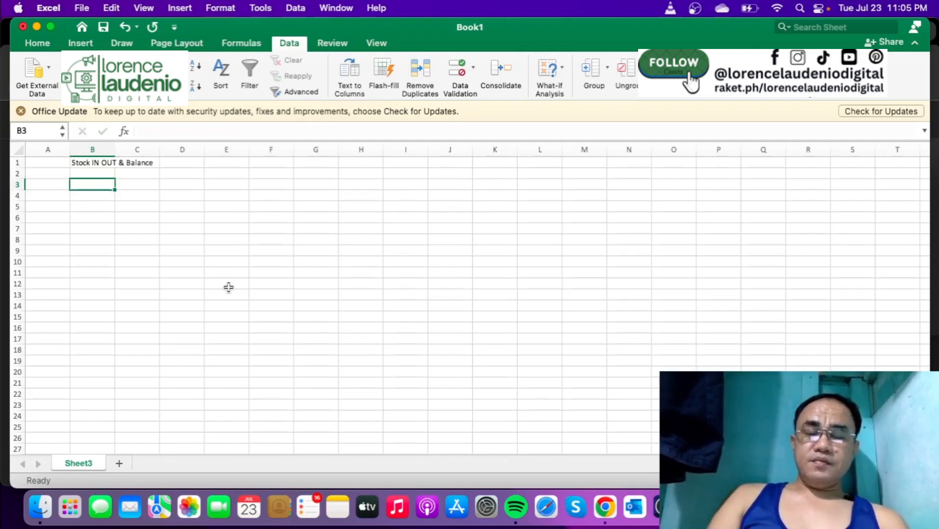
# - Enter the heading "Stock IN" in B3, with the column headers "Date" in B4 and "Item Name" in C4
pyautogui.write('Stock IN')
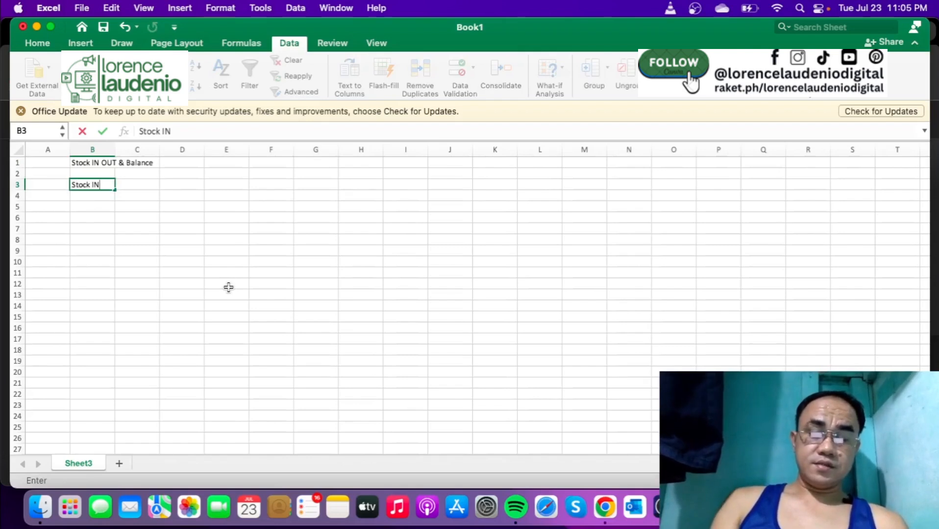
pyautogui.press('Return')
pyautogui.write('Da')
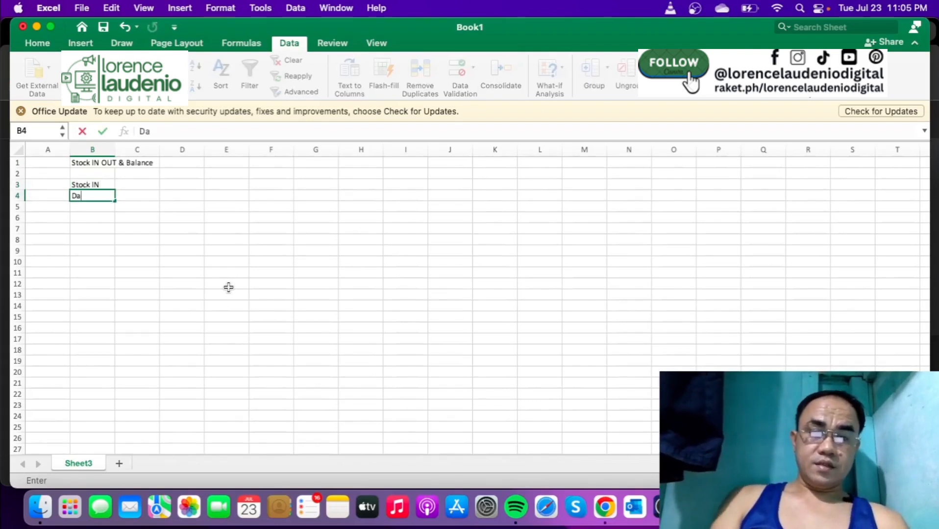
pyautogui.write('te')
pyautogui.press('Tab')
pyautogui.write('I')
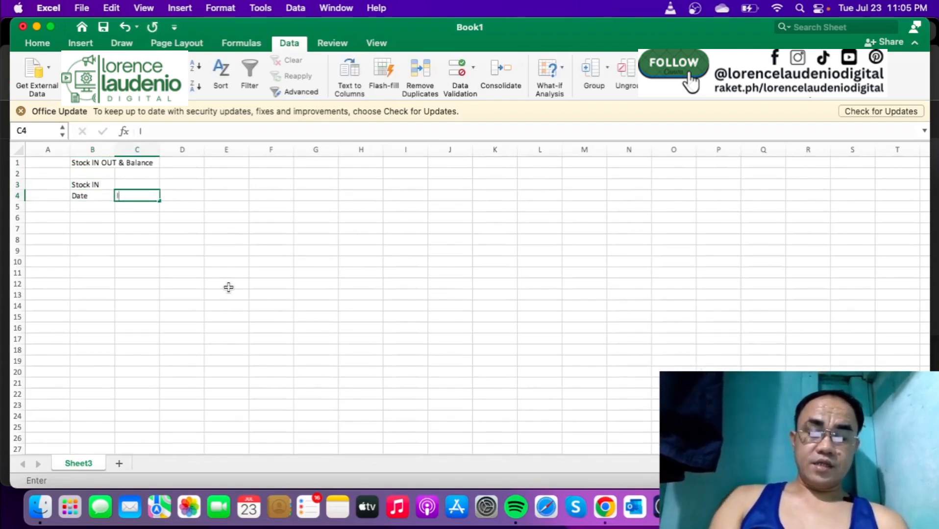
pyautogui.write('tem Name')
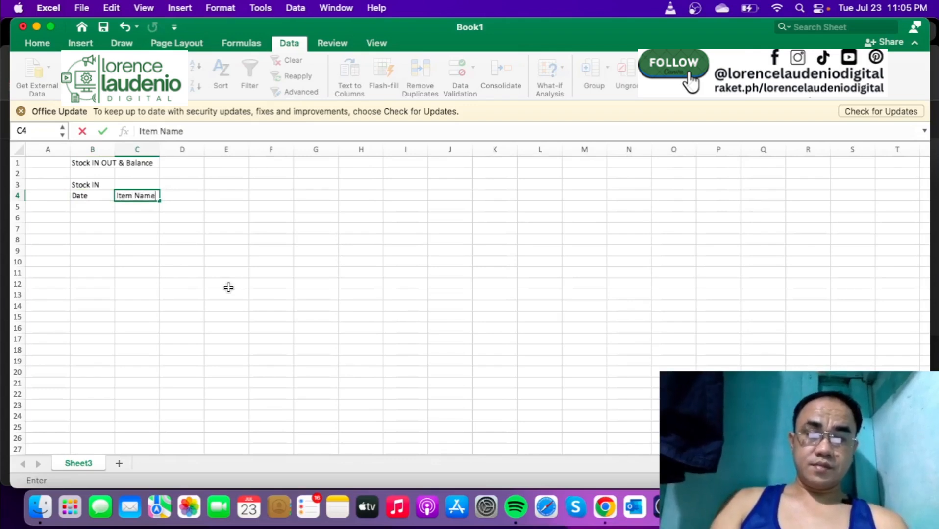
# - Add the column header "IN Quantity" in D4 of the Stock IN section
pyautogui.press('Tab')
pyautogui.write('IN Q')
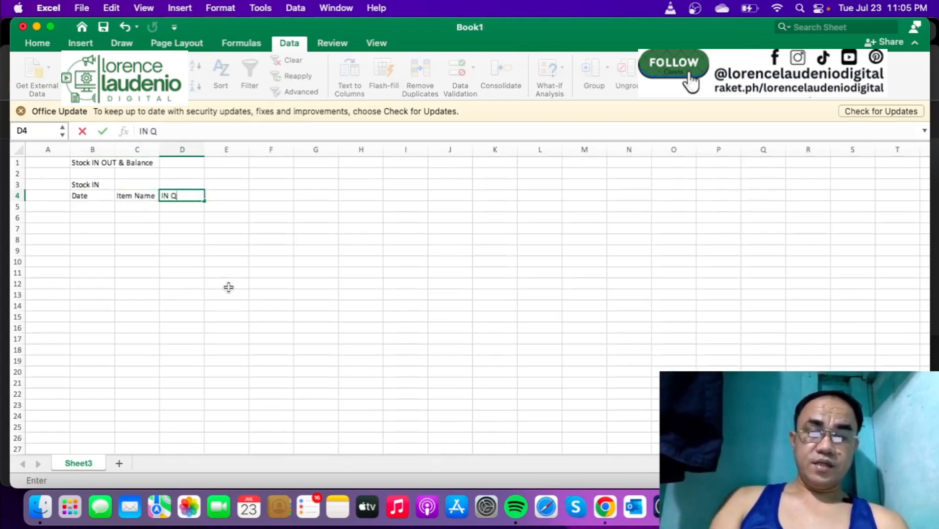
pyautogui.write('uan')
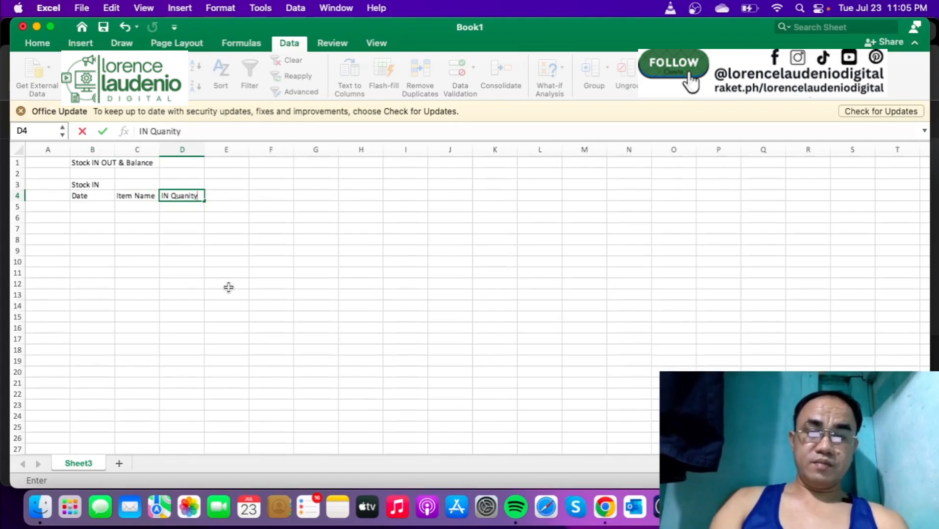
pyautogui.write('it')
pyautogui.press('BackSpace')
pyautogui.press('BackSpace')
pyautogui.write('ti')
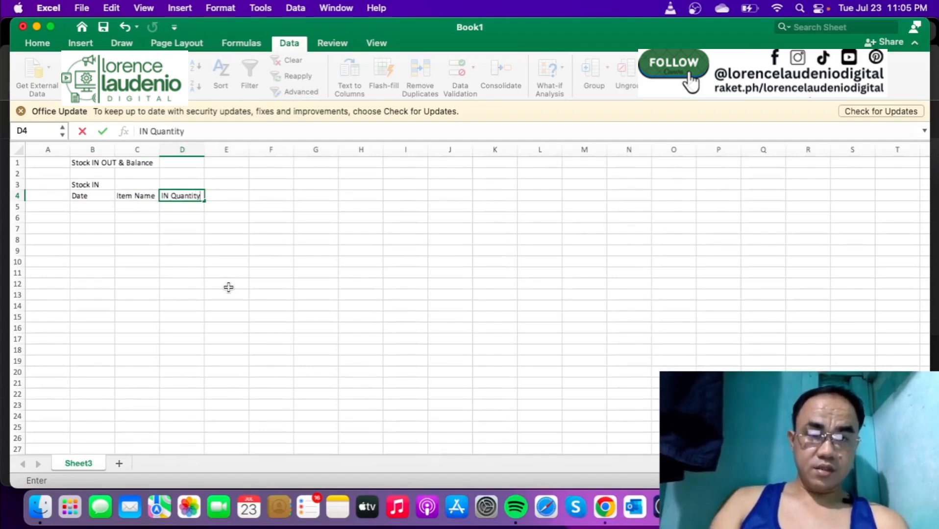
# - Enter the heading "Stock OUT" in cell F3
pyautogui.press('Tab')
pyautogui.press('Tab')
pyautogui.press('Up')
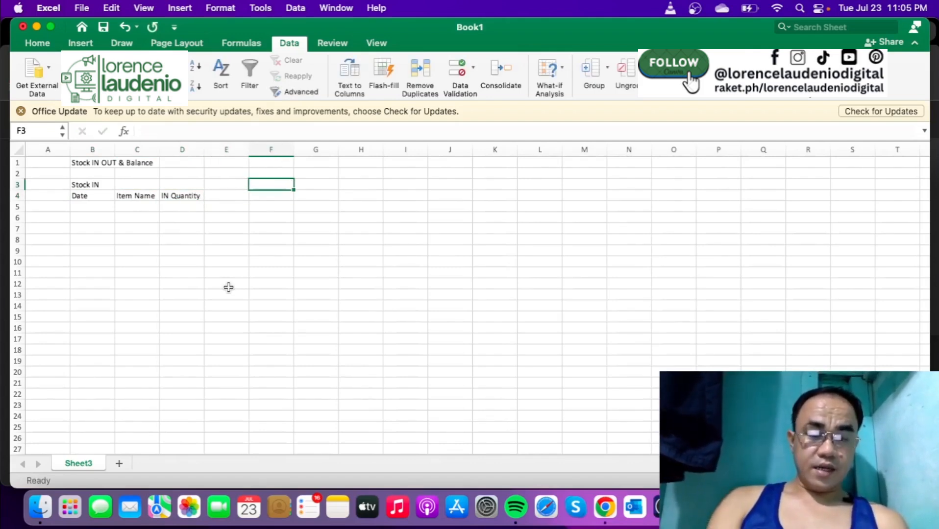
pyautogui.write('Sto')
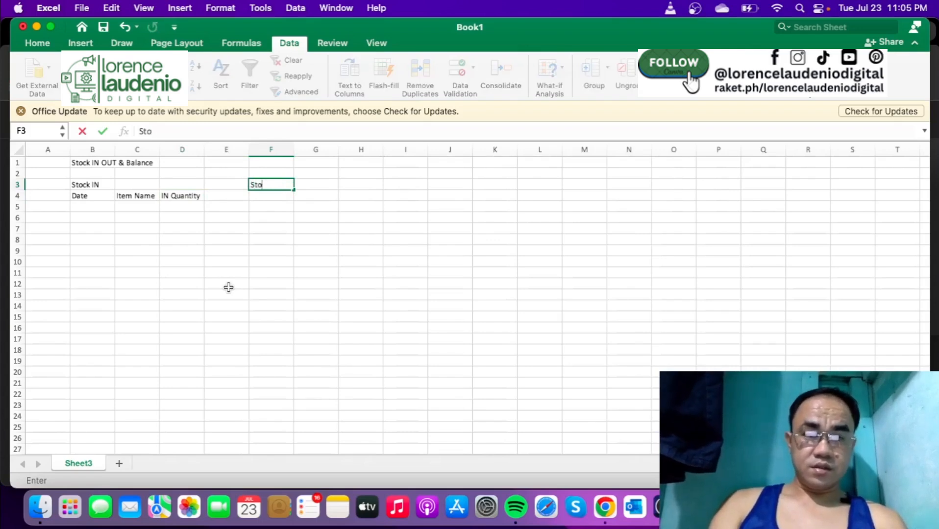
pyautogui.write('uc OUT')
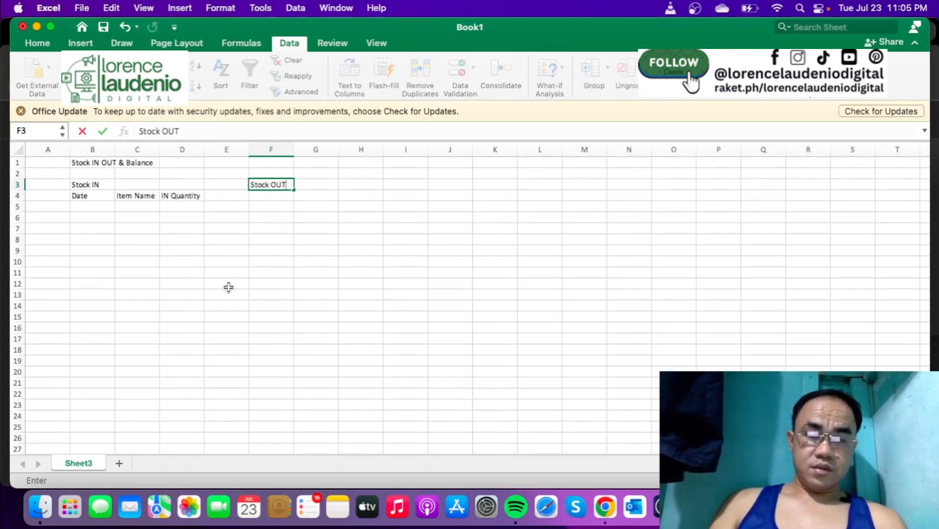
pyautogui.press('Return')
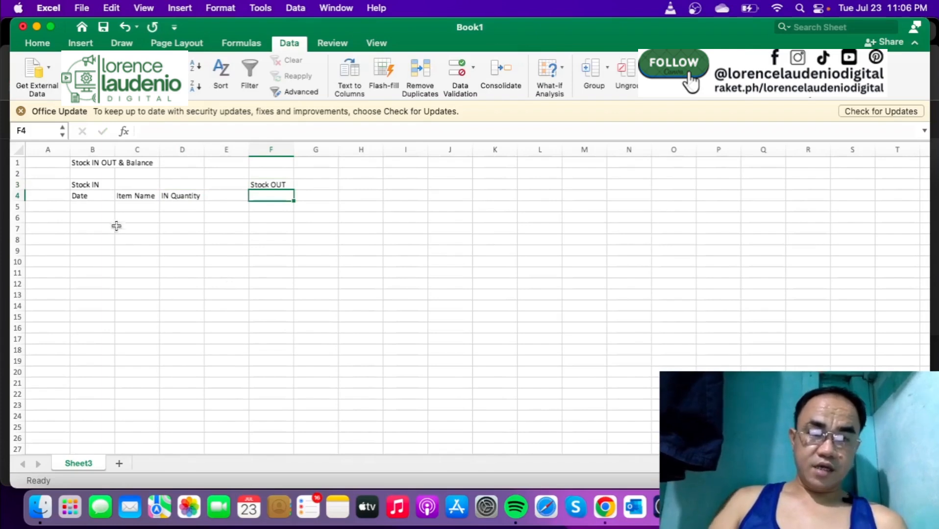
# - Copy the Stock IN column headers in B4:D4 to the row under Stock OUT, starting at F4
pyautogui.moveTo(95, 195); pyautogui.dragTo(163, 197)
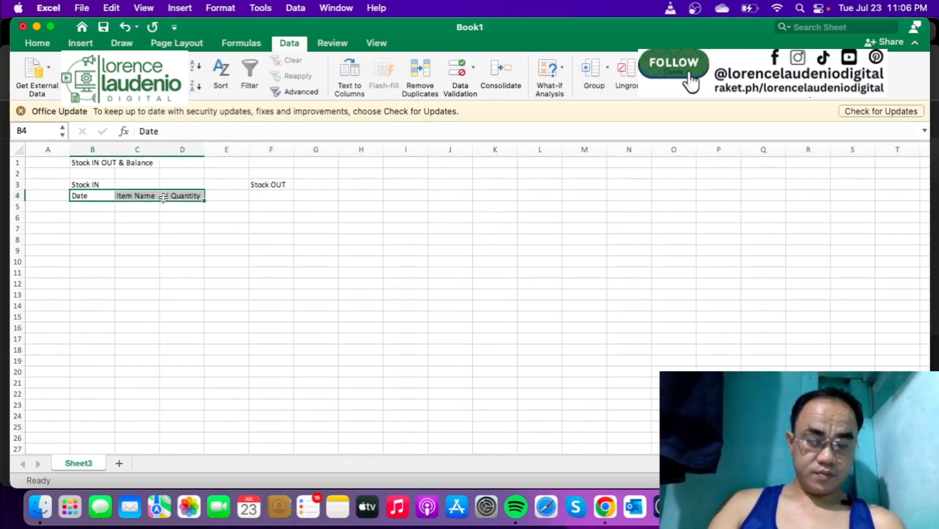
pyautogui.press('super+c')
pyautogui.click(260, 198)
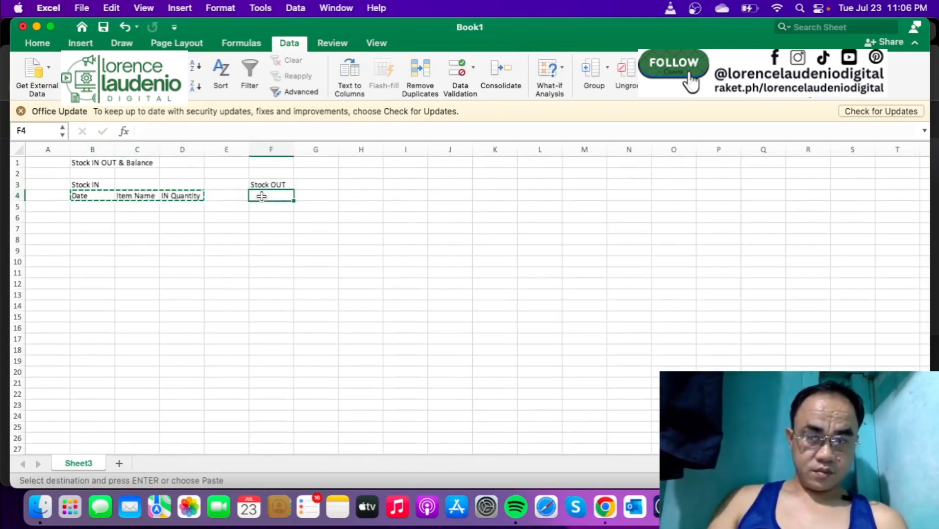
pyautogui.press('super+v')
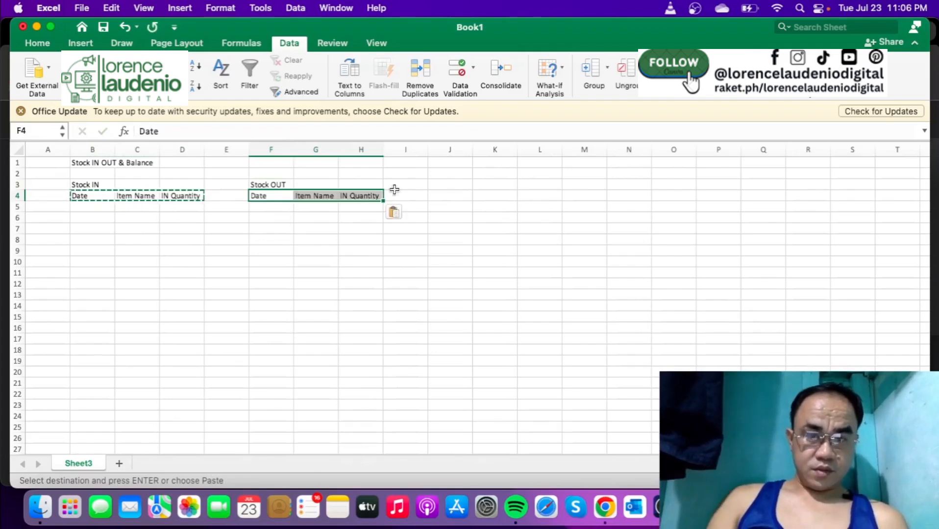
# - Enter the heading "Stock BALANCE" in cell J3
pyautogui.click(437, 187)
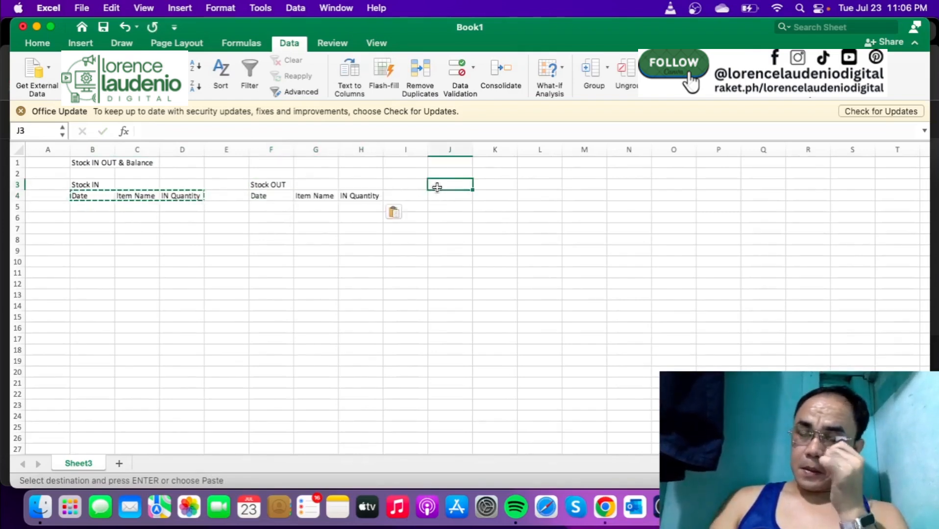
pyautogui.write('Stock B')
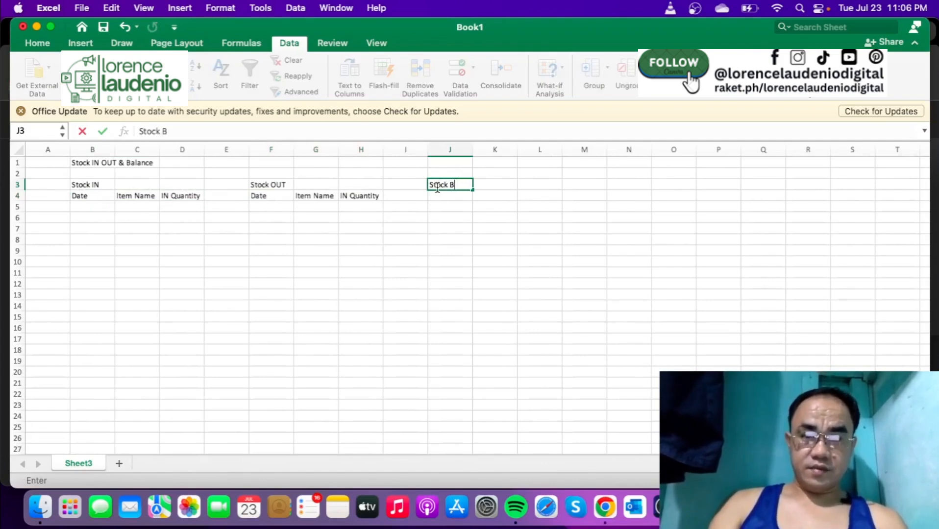
pyautogui.write('ALANCE')
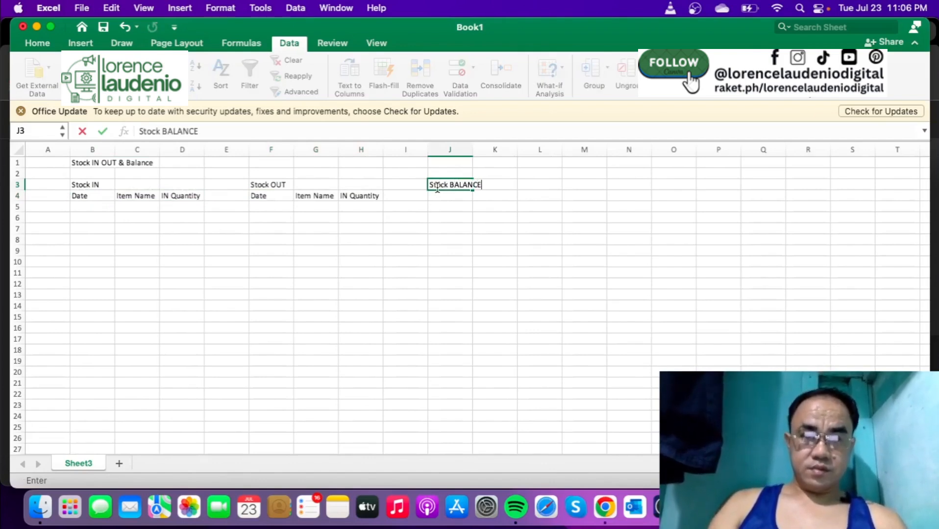
pyautogui.press('Return')
# - Add the column headers "Item Name" in J4 and "Balance Quantity" in K4 under Stock BALANCE
pyautogui.press('Left')
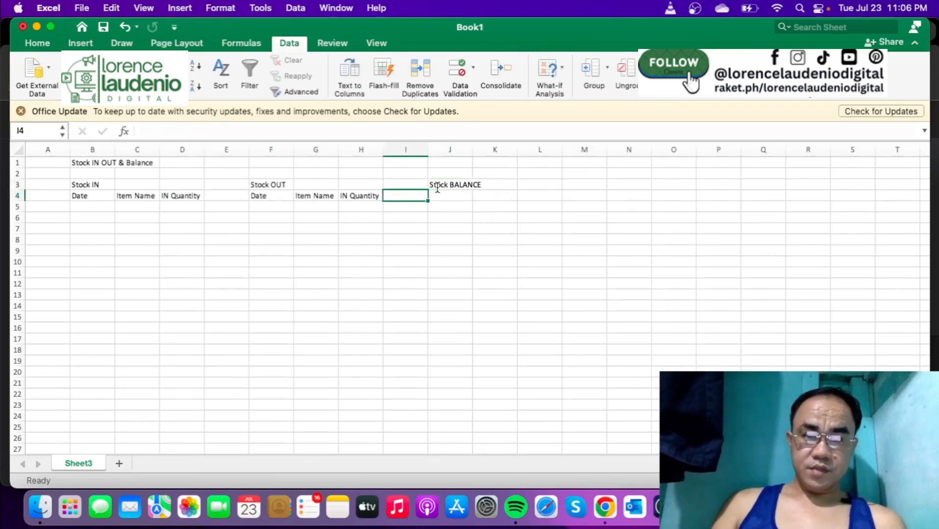
pyautogui.press('Right')
pyautogui.write('Ite')
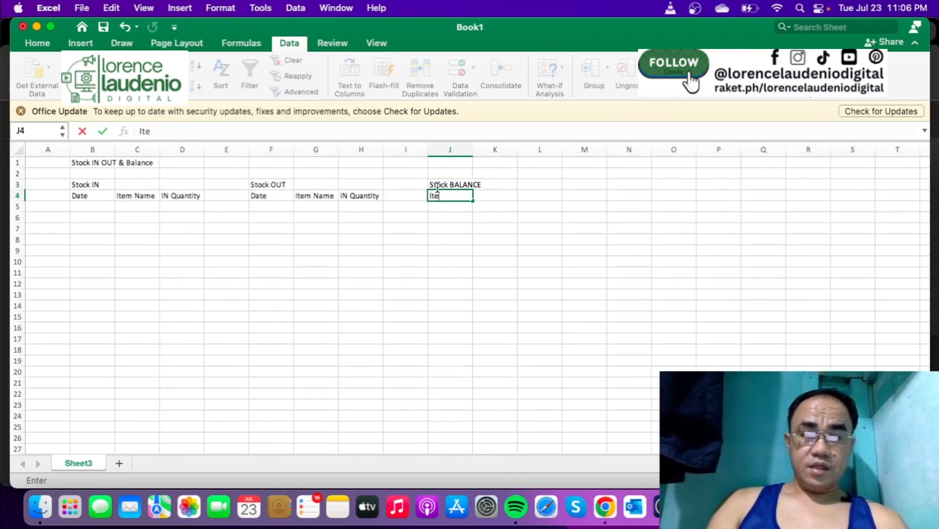
pyautogui.write('m Name')
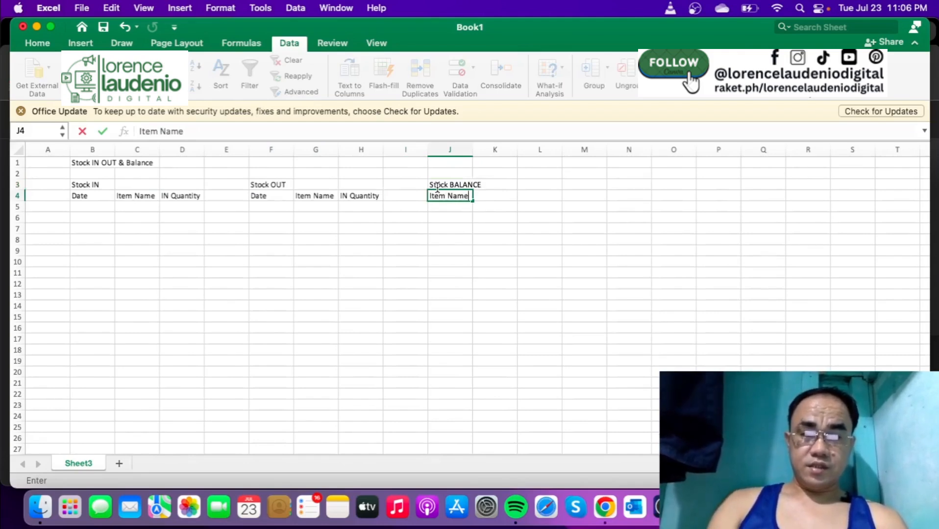
pyautogui.press('Tab')
pyautogui.write('Balance')
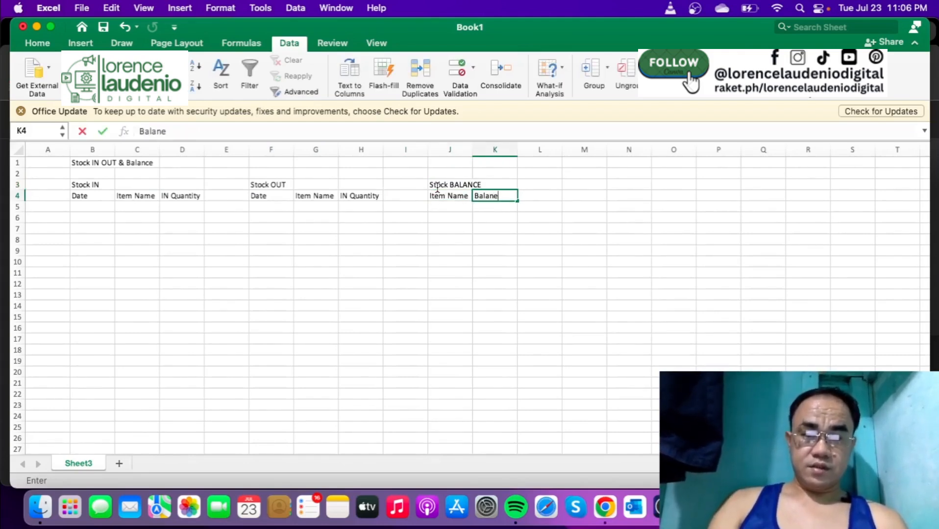
pyautogui.press('BackSpace')
pyautogui.write('ce Quan')
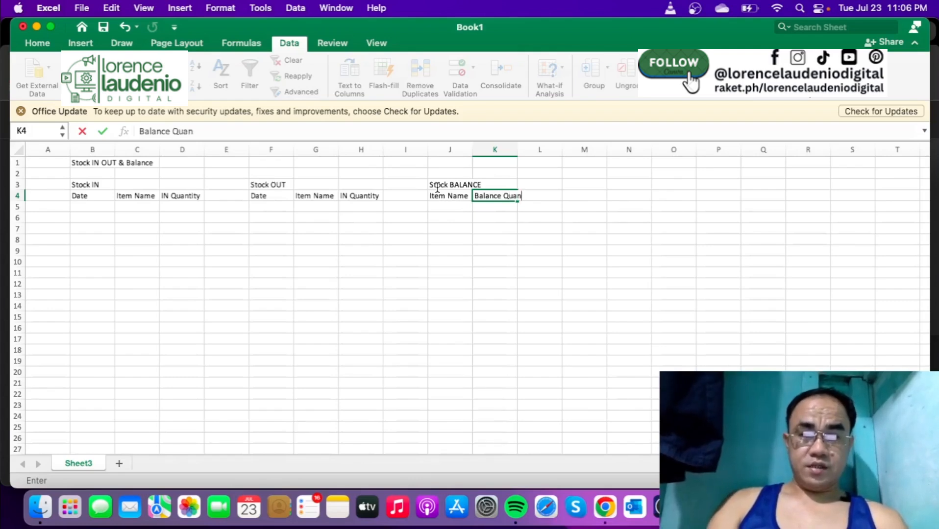
pyautogui.write('tity')
pyautogui.press('Return')
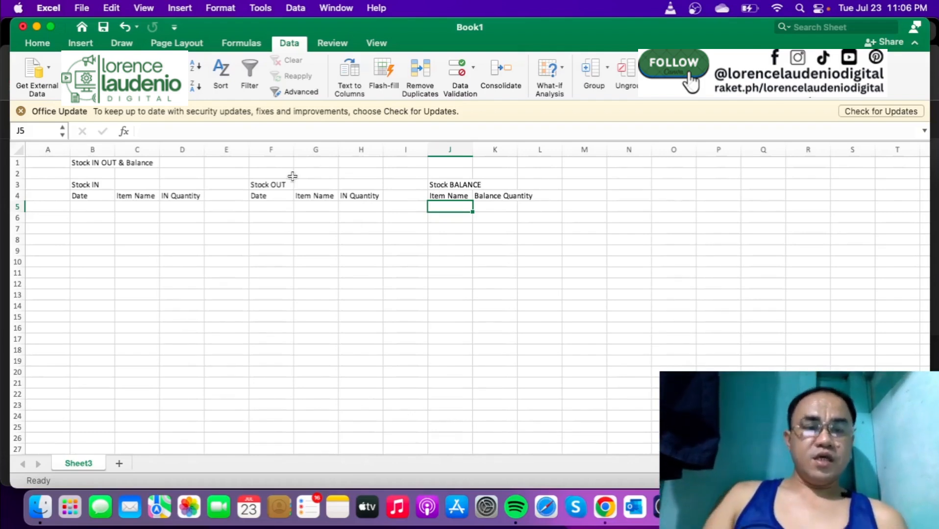
# - Set the width of column A to 3
pyautogui.click(98, 163)
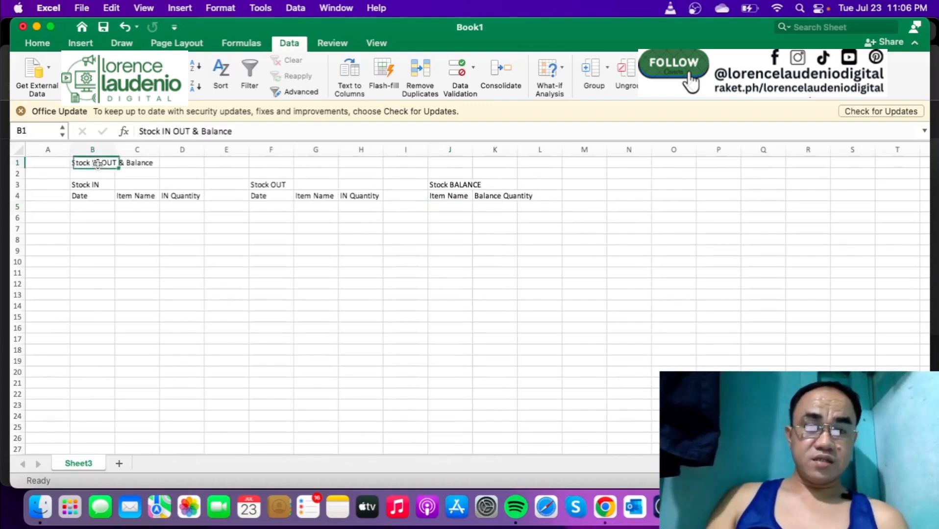
pyautogui.rightClick(48, 151)
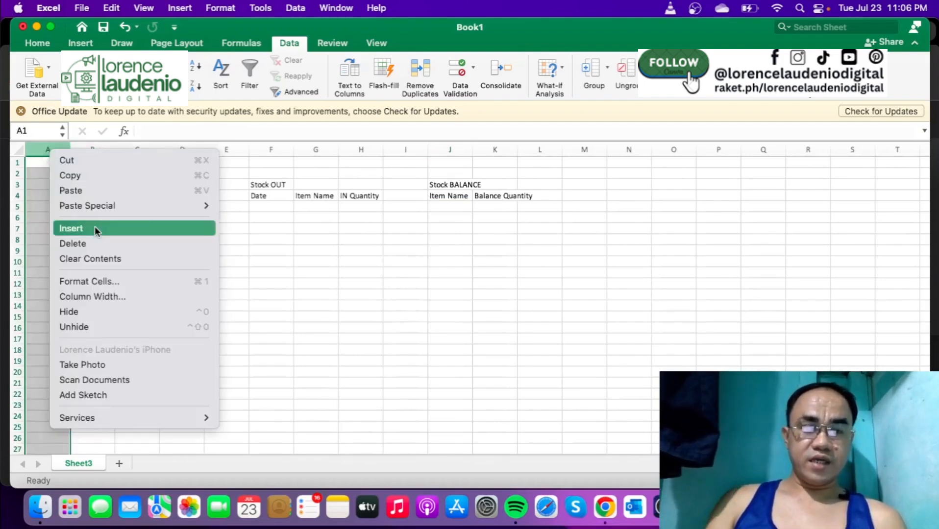
pyautogui.click(108, 299)
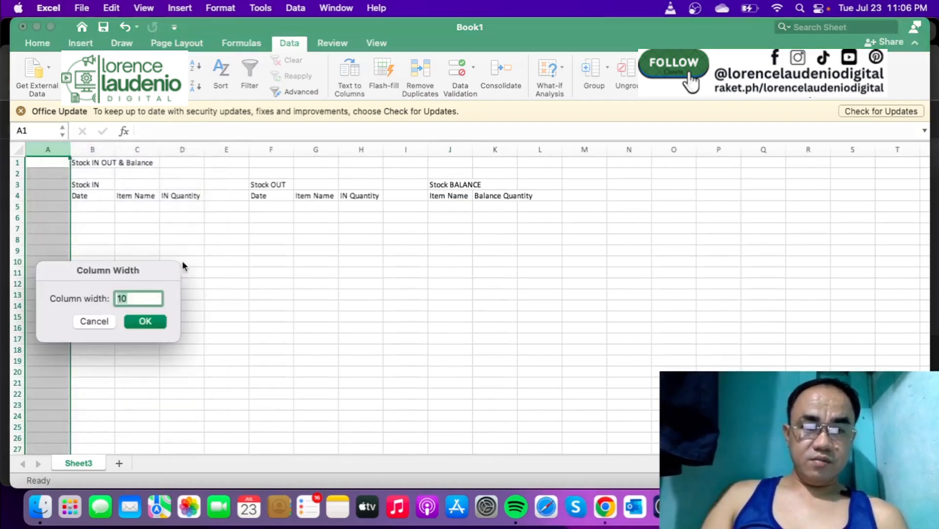
pyautogui.write('3')
pyautogui.press('Return')
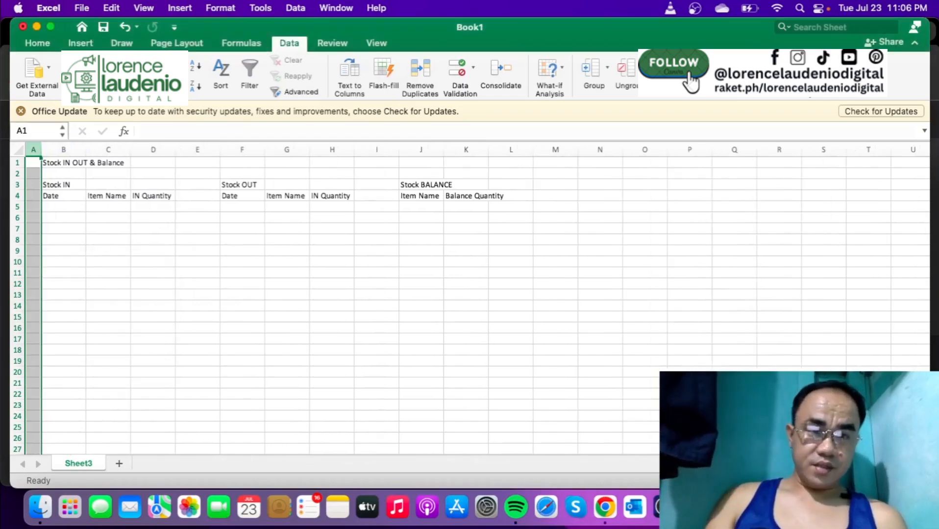
# - Format the title "Stock IN OUT & Balance" in B1 as bold, dark blue text and enlarge its font
pyautogui.click(74, 163)
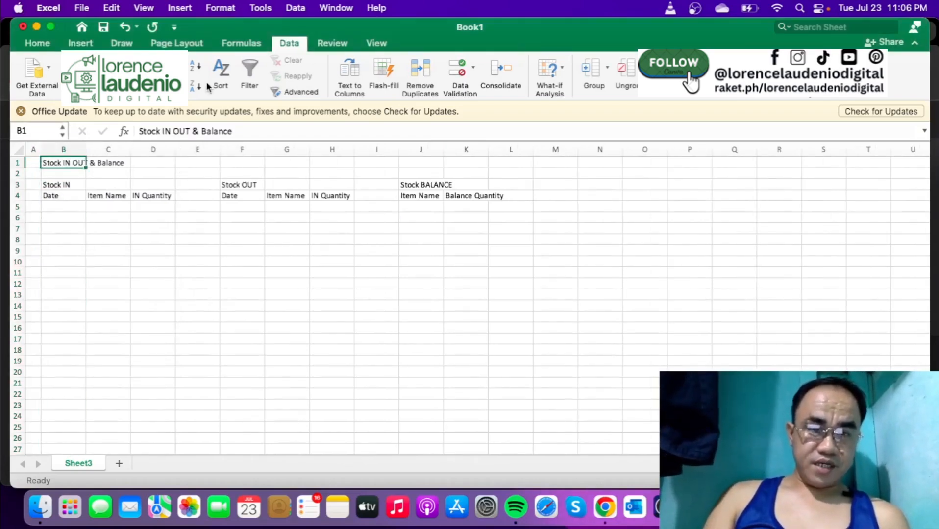
pyautogui.click(49, 47)
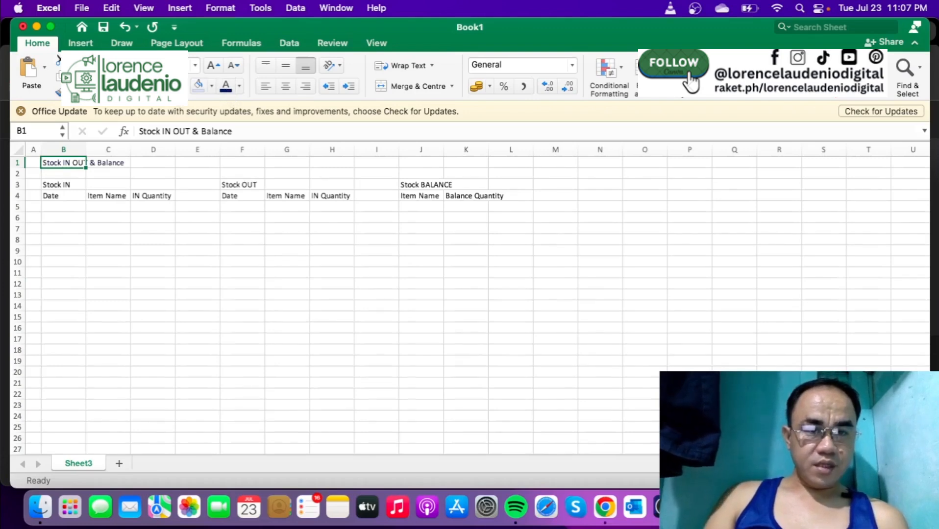
pyautogui.press('super+b')
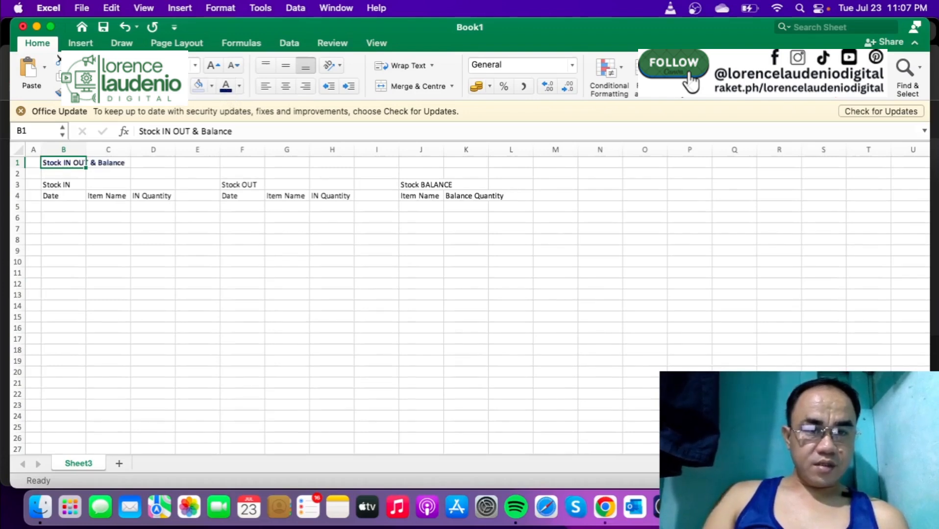
pyautogui.click(207, 68)
pyautogui.click(207, 68)
pyautogui.click(207, 68)
pyautogui.click(208, 67)
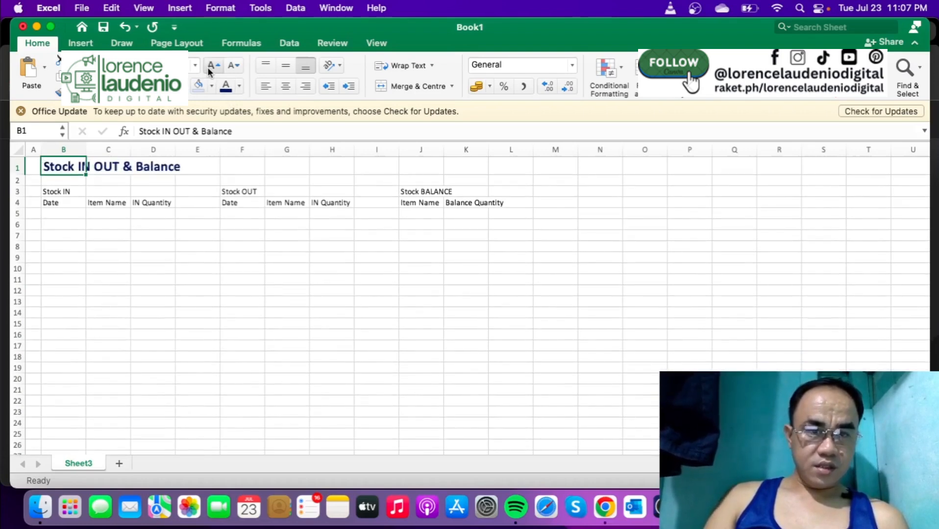
pyautogui.click(59, 192)
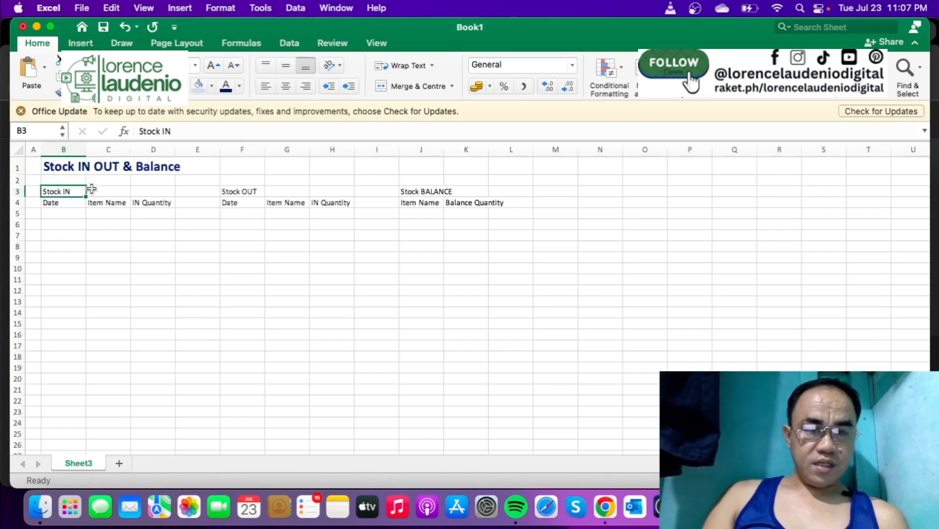
pyautogui.click(133, 212)
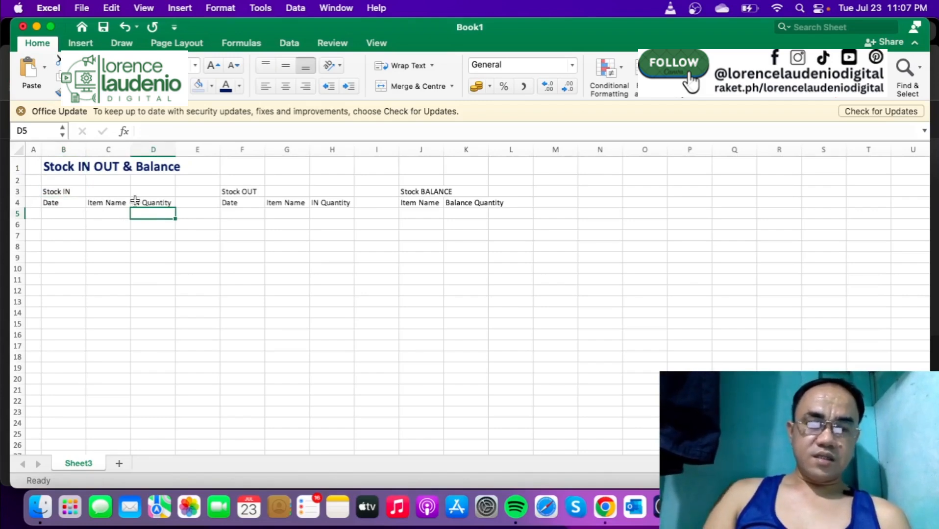
pyautogui.moveTo(74, 192); pyautogui.dragTo(142, 189)
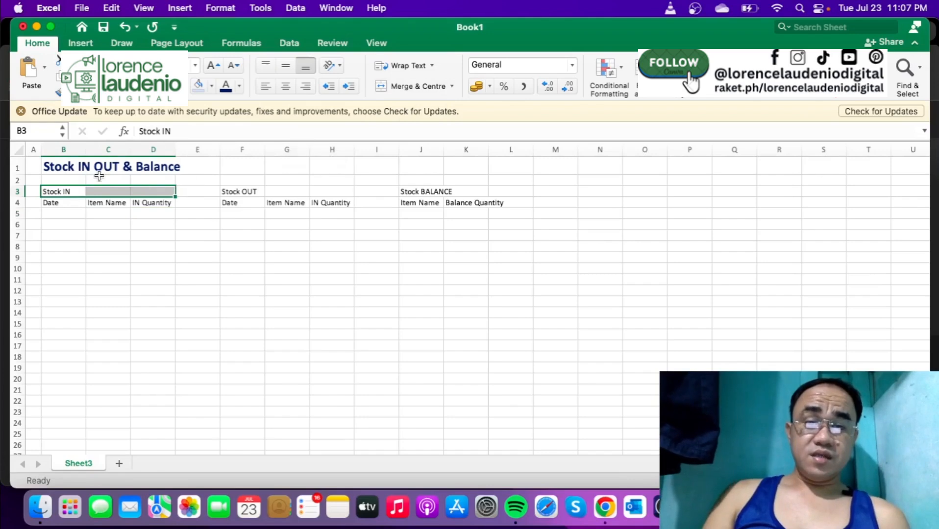
pyautogui.click(71, 191)
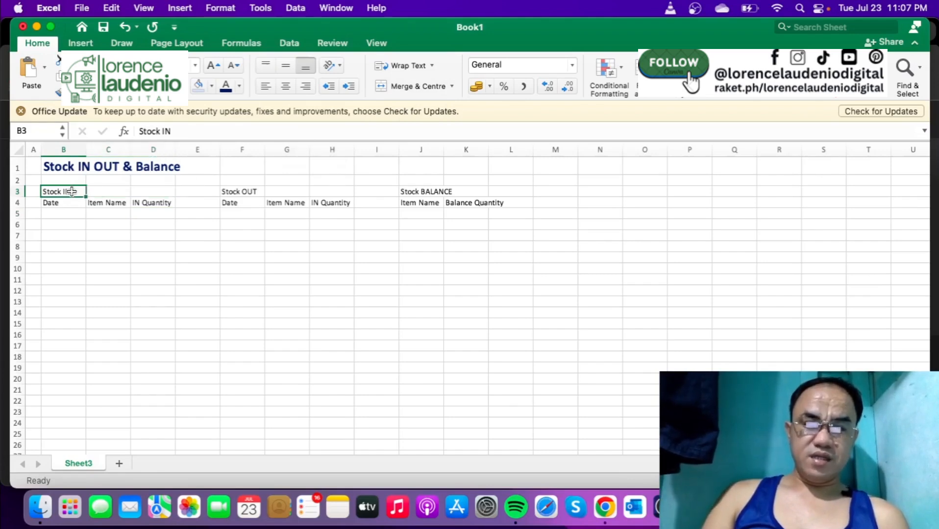
pyautogui.click(98, 192)
pyautogui.click(152, 193)
pyautogui.click(82, 192)
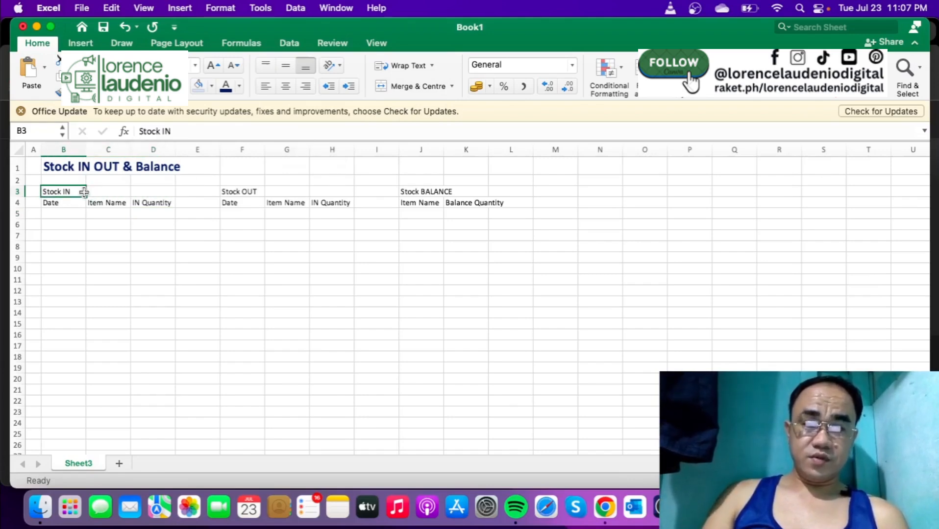
pyautogui.click(99, 192)
pyautogui.click(157, 193)
pyautogui.click(74, 191)
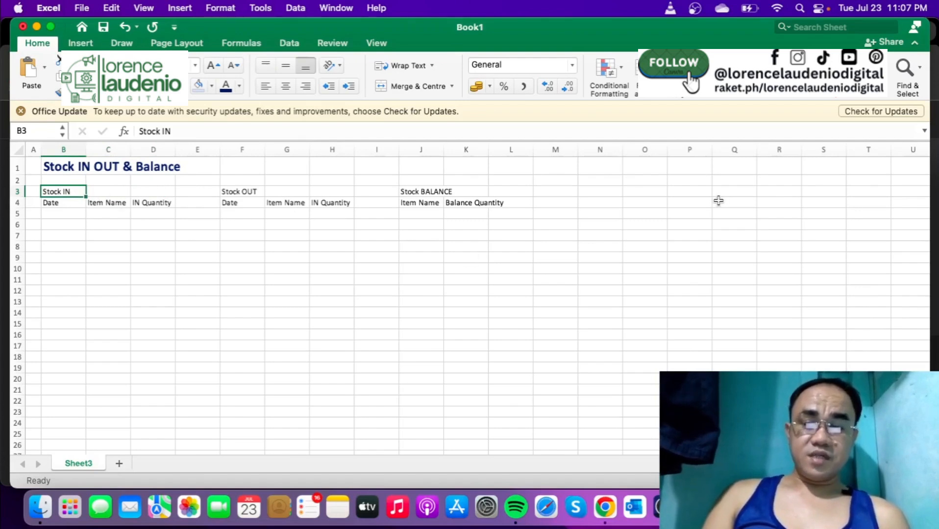
pyautogui.click(246, 268)
# - Centre the Stock IN heading over B3:D3 using the Centre Across Selection horizontal alignment, without merging the cells
pyautogui.moveTo(63, 190); pyautogui.dragTo(139, 189)
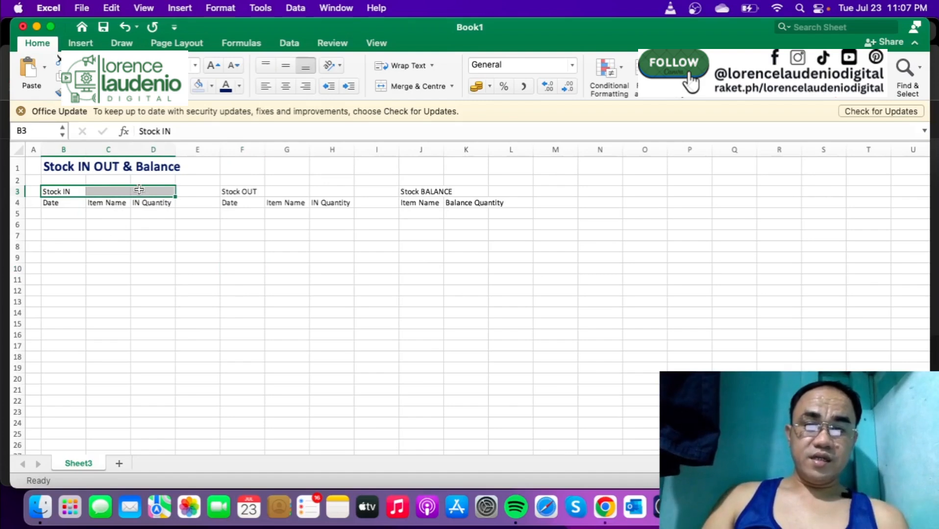
pyautogui.press('super+1')
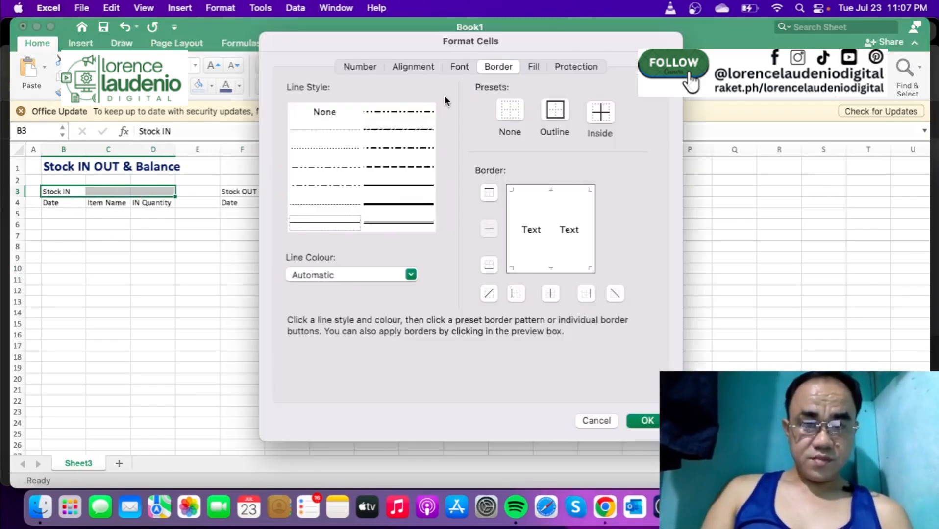
pyautogui.click(424, 68)
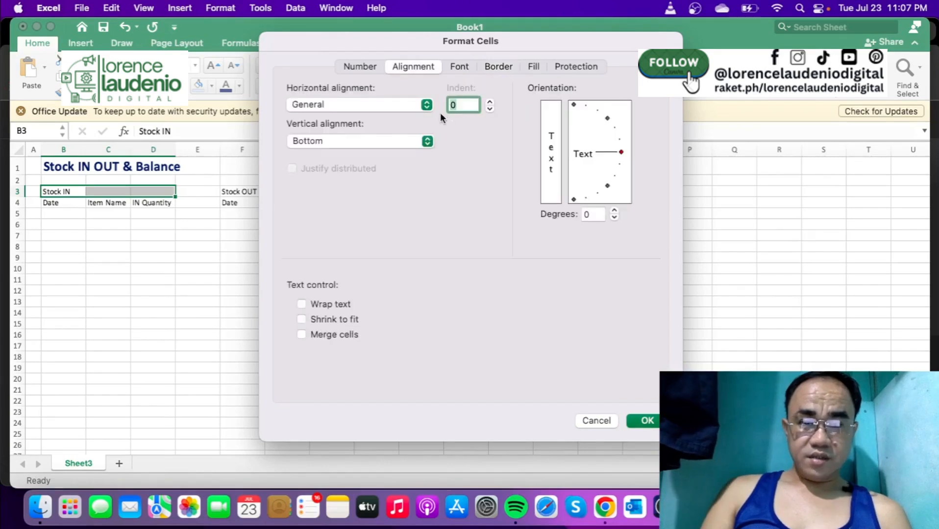
pyautogui.click(427, 105)
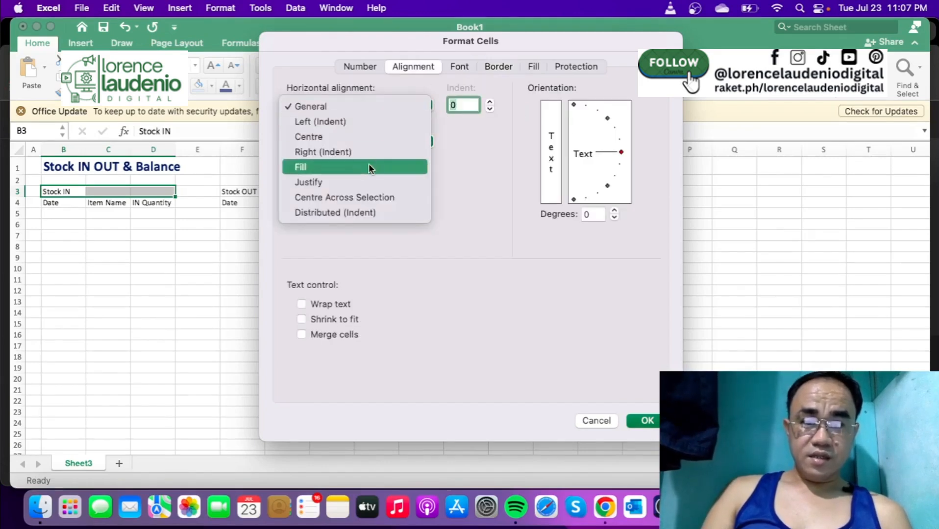
pyautogui.click(355, 199)
pyautogui.click(638, 421)
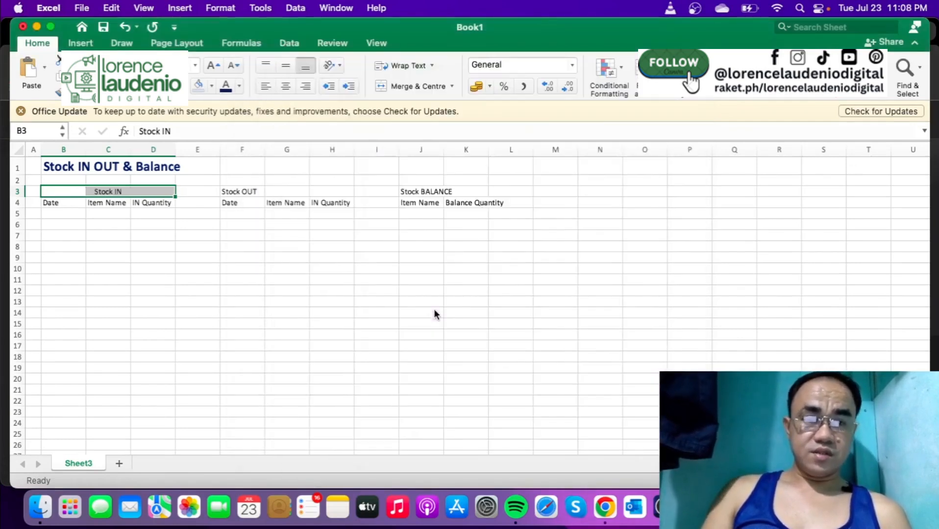
# - Apply the Centre Across Selection horizontal alignment to F3:H3 for the Stock OUT heading
pyautogui.moveTo(241, 191); pyautogui.dragTo(324, 188)
pyautogui.press('super+1')
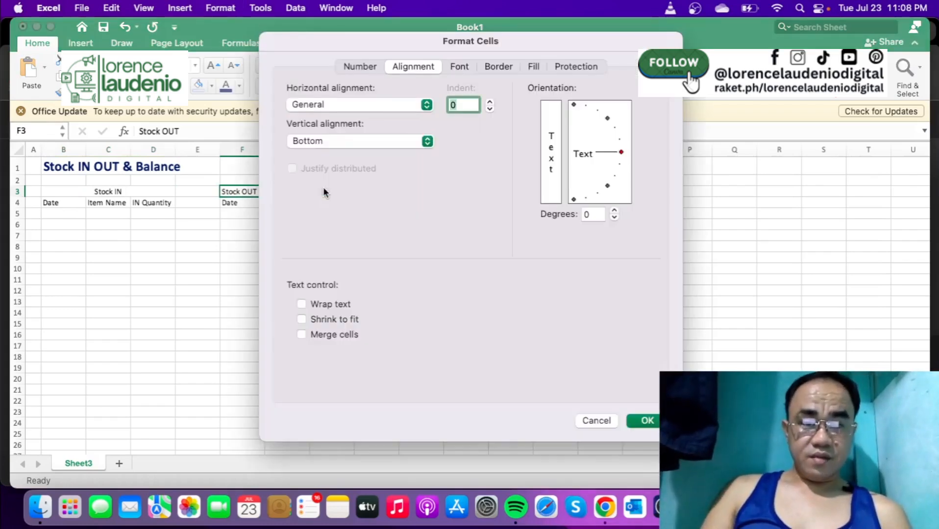
pyautogui.click(426, 105)
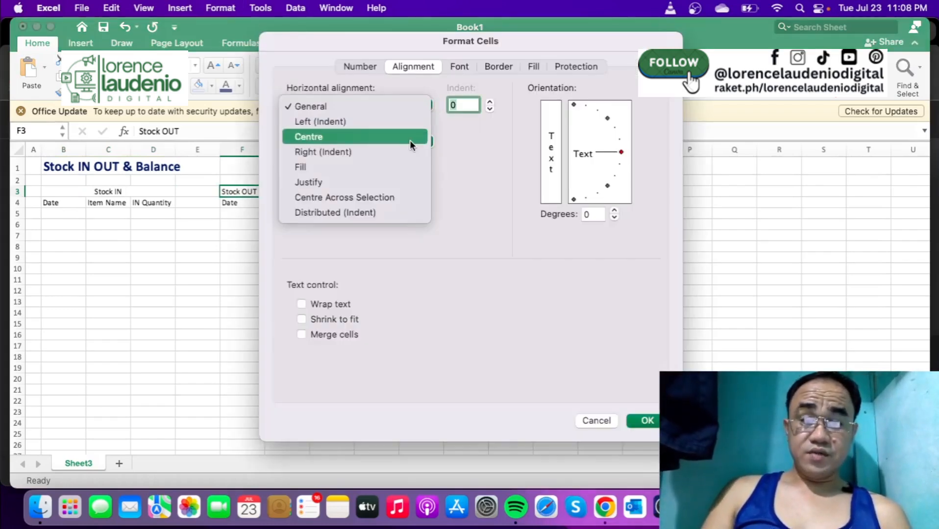
pyautogui.click(398, 197)
pyautogui.click(644, 422)
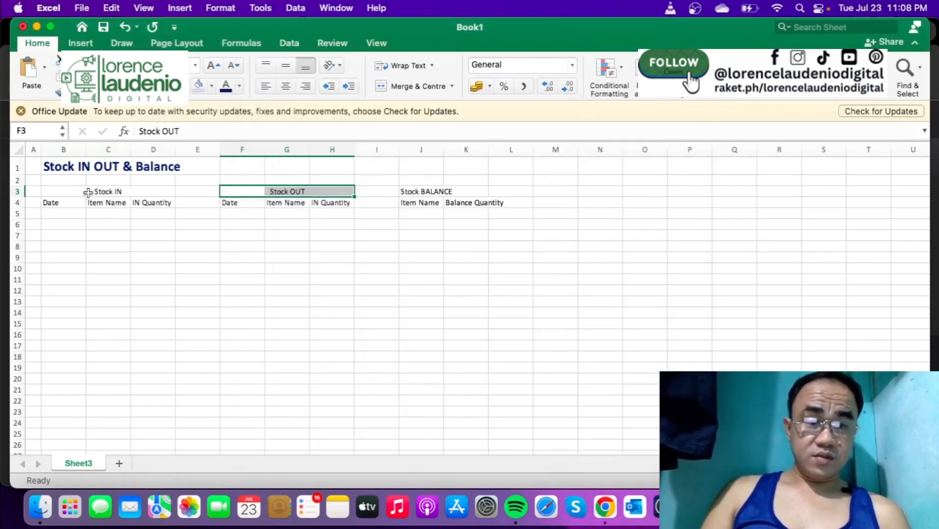
# - Make the Stock IN heading in B3 and the Stock OUT heading in F3 bold
pyautogui.click(66, 192)
pyautogui.press('super+b')
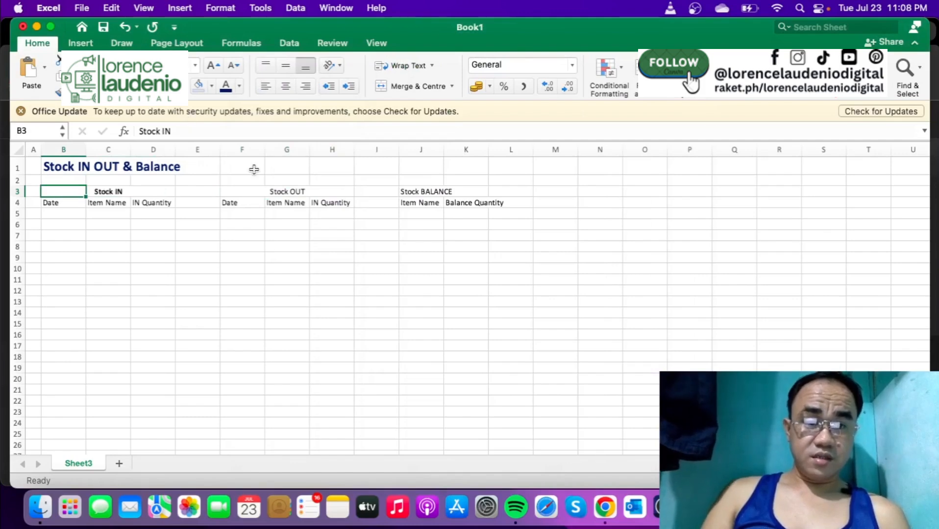
pyautogui.click(250, 191)
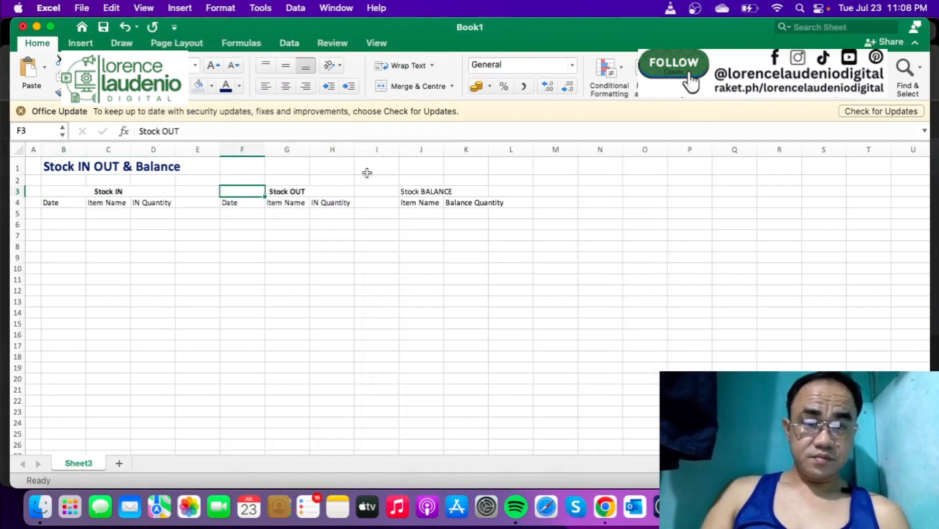
# - Set the horizontal alignment of the Stock BALANCE heading in J3:K3 to Centre Across Selection
pyautogui.moveTo(410, 192); pyautogui.dragTo(456, 192)
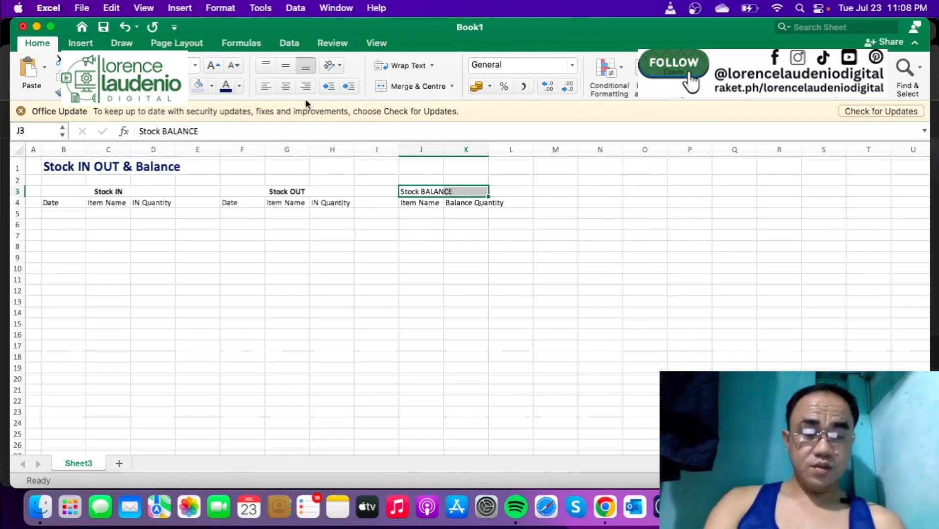
pyautogui.press('super+b')
pyautogui.press('super+1')
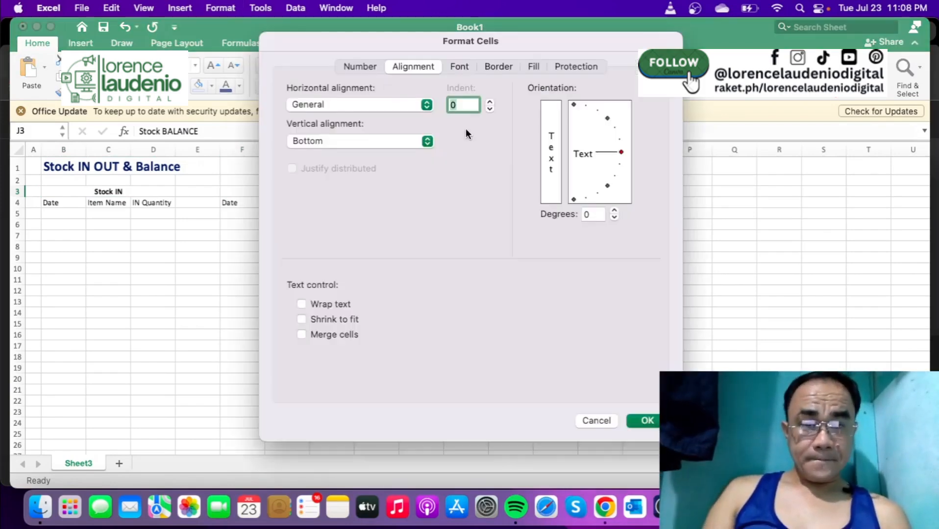
pyautogui.click(431, 104)
pyautogui.click(395, 197)
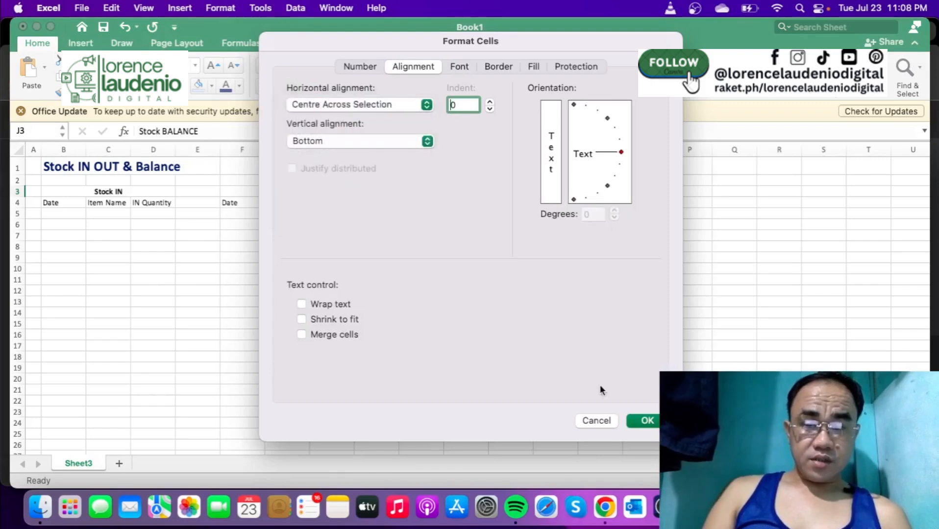
pyautogui.click(638, 417)
pyautogui.click(349, 322)
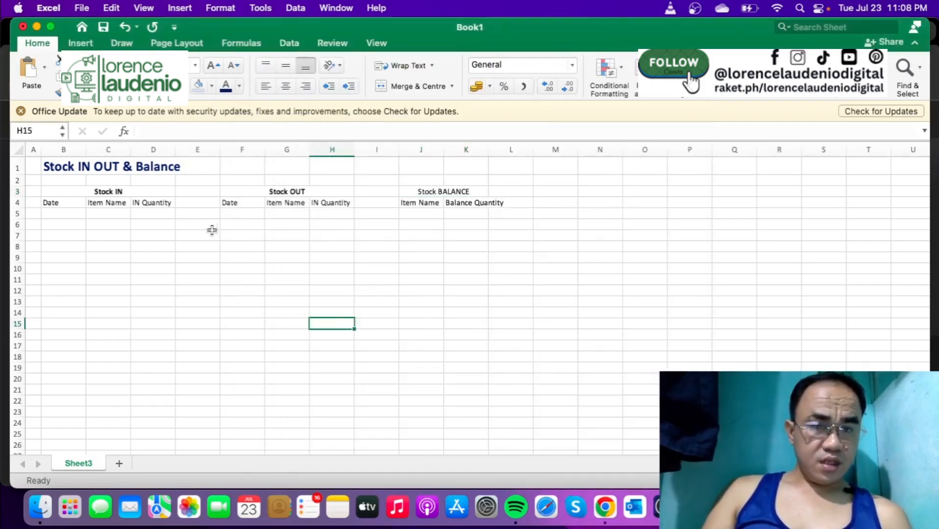
# - Widen the Item Name columns C, G and J to about double, and fit column K to its Balance Quantity header
pyautogui.moveTo(130, 150); pyautogui.dragTo(176, 150)
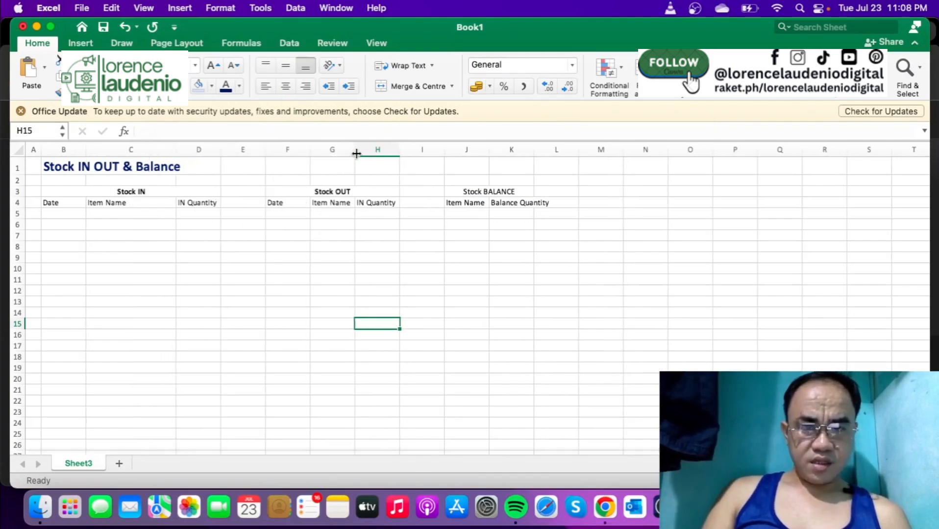
pyautogui.moveTo(355, 149); pyautogui.dragTo(401, 151)
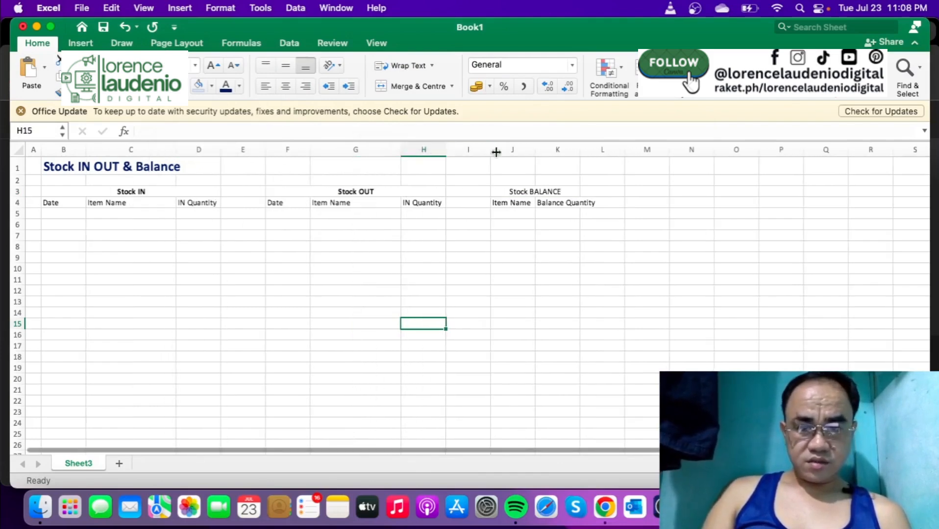
pyautogui.moveTo(537, 151); pyautogui.dragTo(645, 150)
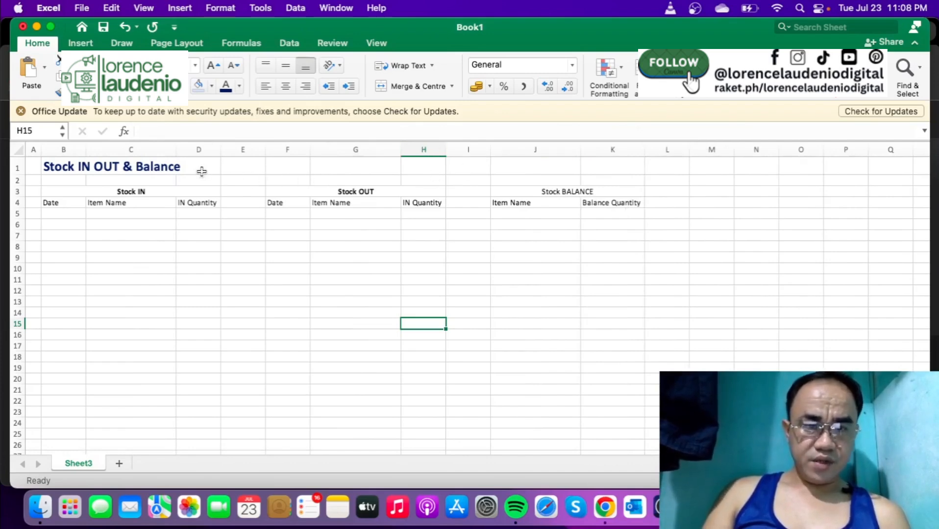
# - Set the width of spacer column E, between Stock IN and Stock OUT, to 3
pyautogui.rightClick(245, 151)
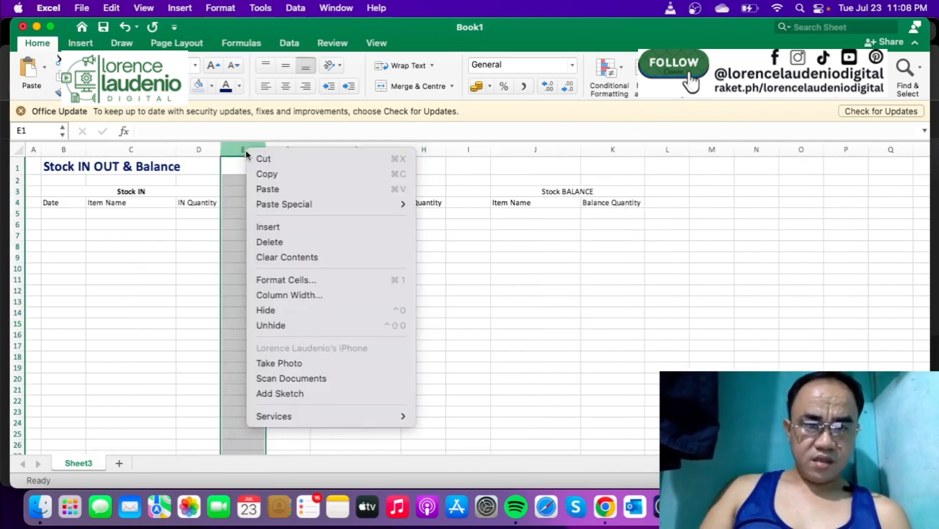
pyautogui.click(285, 299)
pyautogui.write('3')
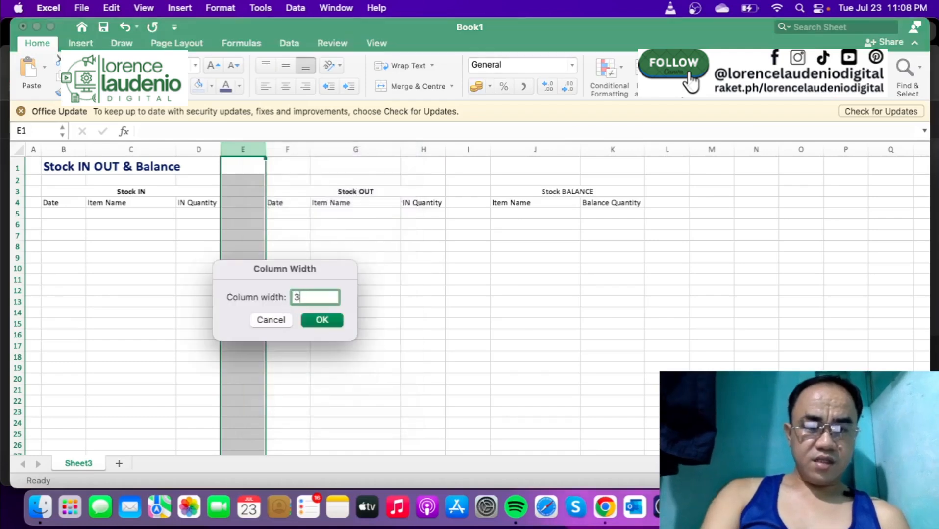
pyautogui.press('Return')
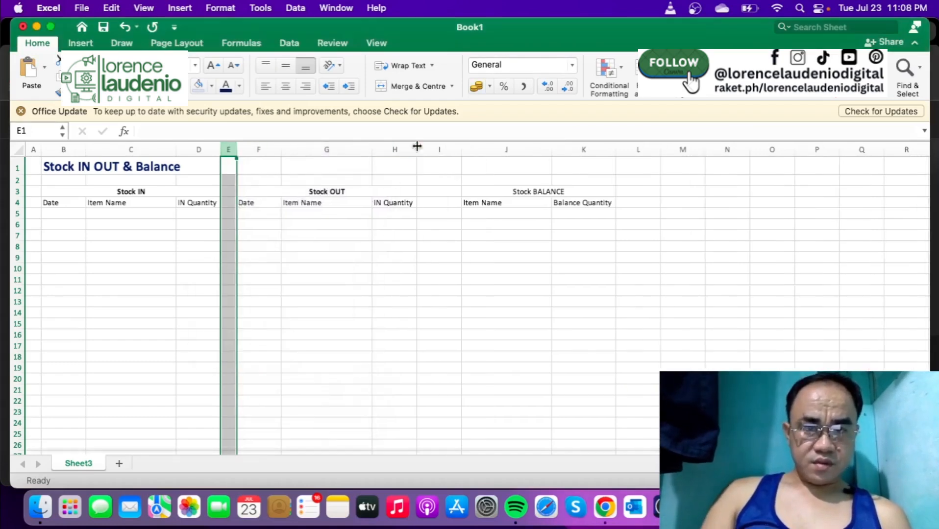
# - Set the width of spacer column I, between Stock OUT and Stock BALANCE, to 3
pyautogui.click(435, 149)
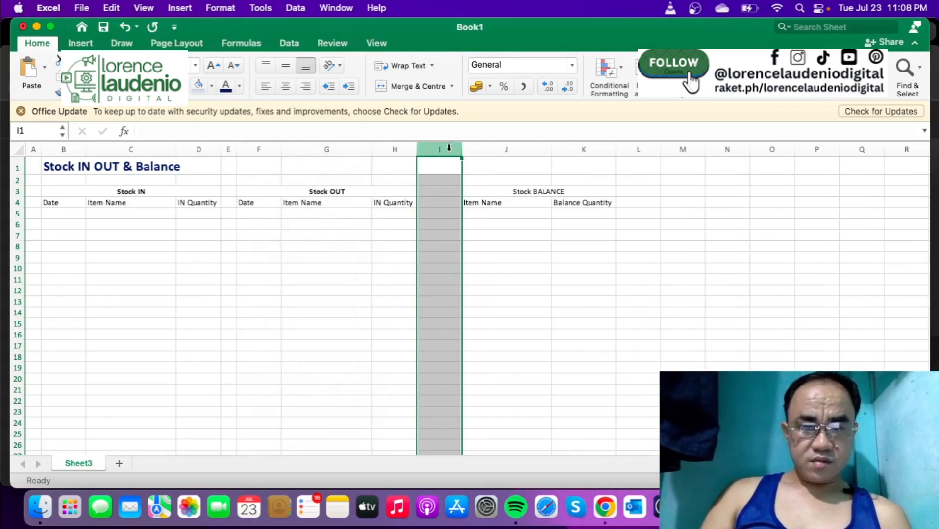
pyautogui.rightClick(447, 145)
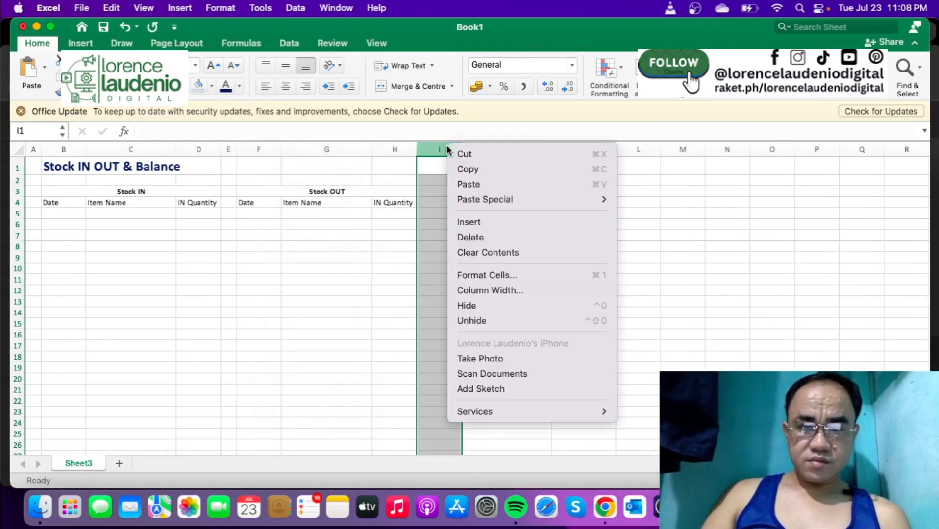
pyautogui.click(457, 288)
pyautogui.write('3')
pyautogui.press('Return')
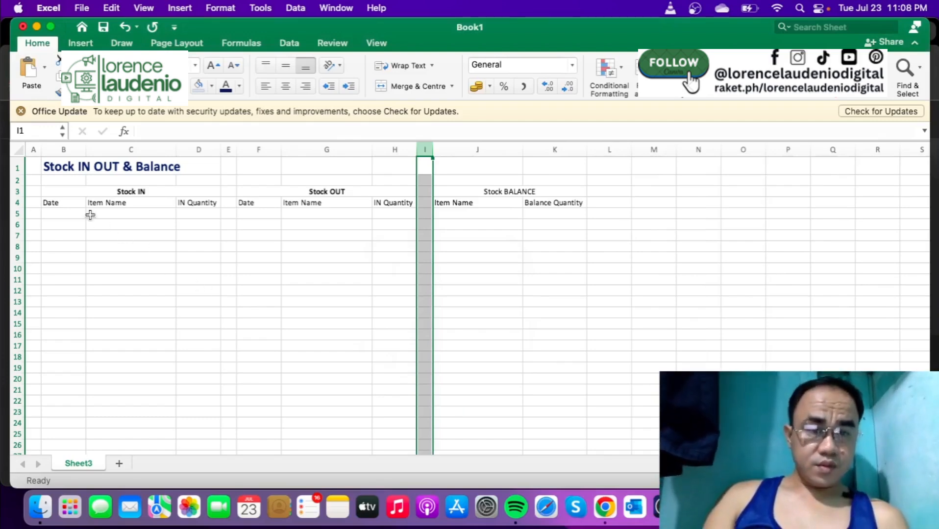
# - Centre the row 4 column headers in the Stock IN, Stock OUT and Stock BALANCE sections
pyautogui.moveTo(72, 207); pyautogui.dragTo(380, 203)
pyautogui.click(285, 87)
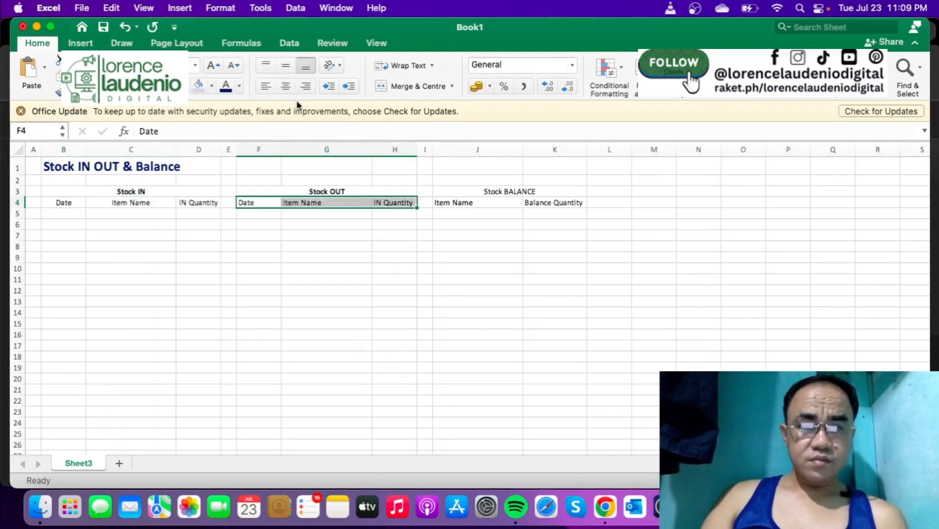
pyautogui.click(285, 87)
pyautogui.click(461, 205)
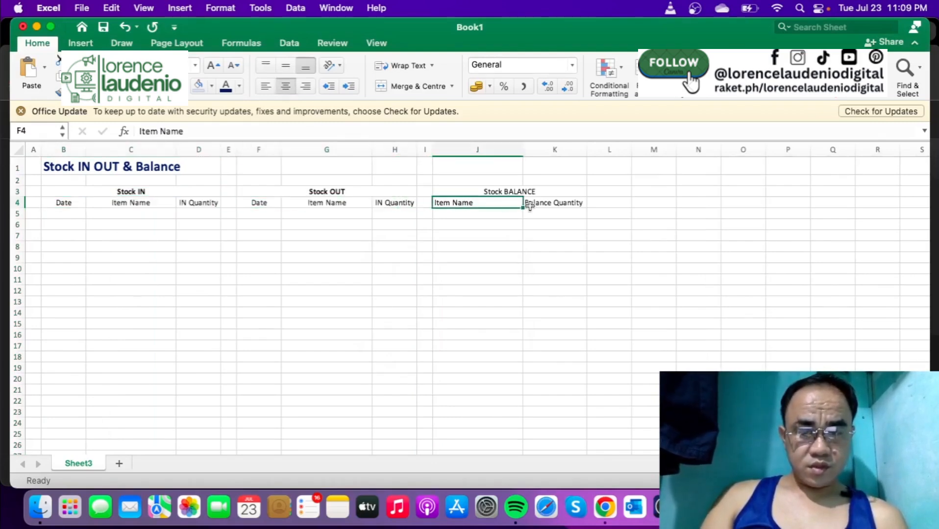
pyautogui.moveTo(530, 207); pyautogui.dragTo(546, 205)
pyautogui.click(285, 87)
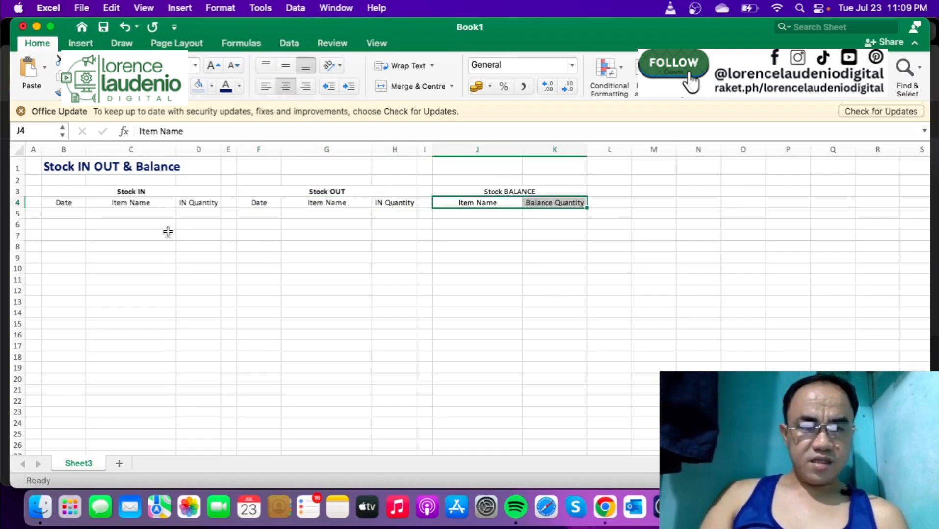
# - Apply All Borders to the Stock IN table, cells B3:D20
pyautogui.click(61, 192)
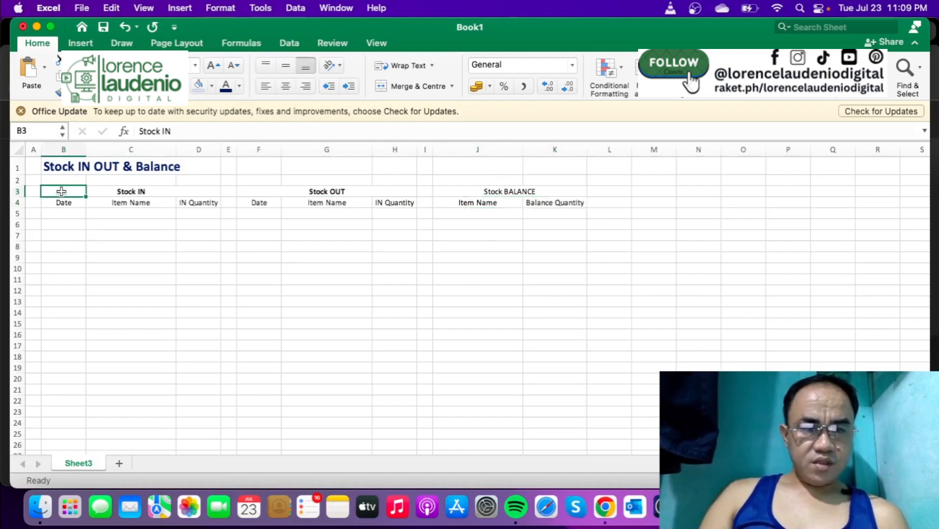
pyautogui.moveTo(62, 190); pyautogui.dragTo(182, 379)
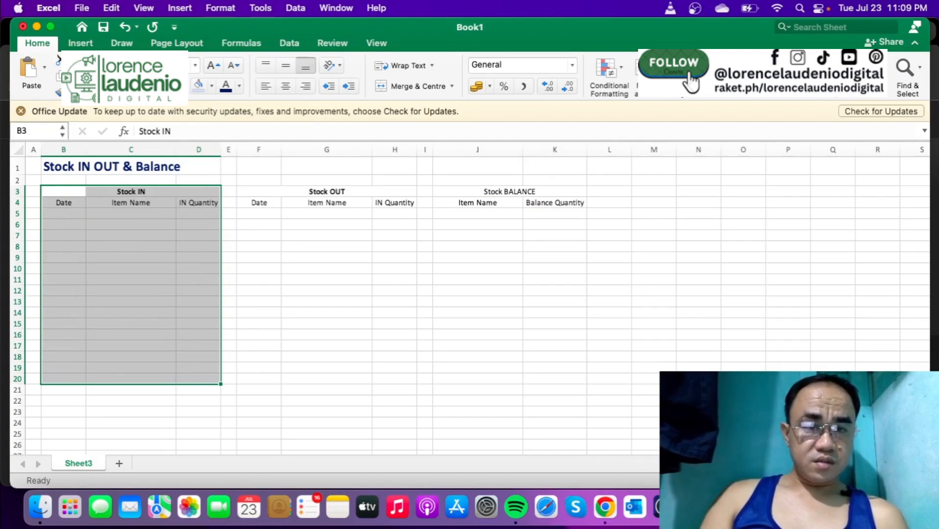
pyautogui.click(273, 321)
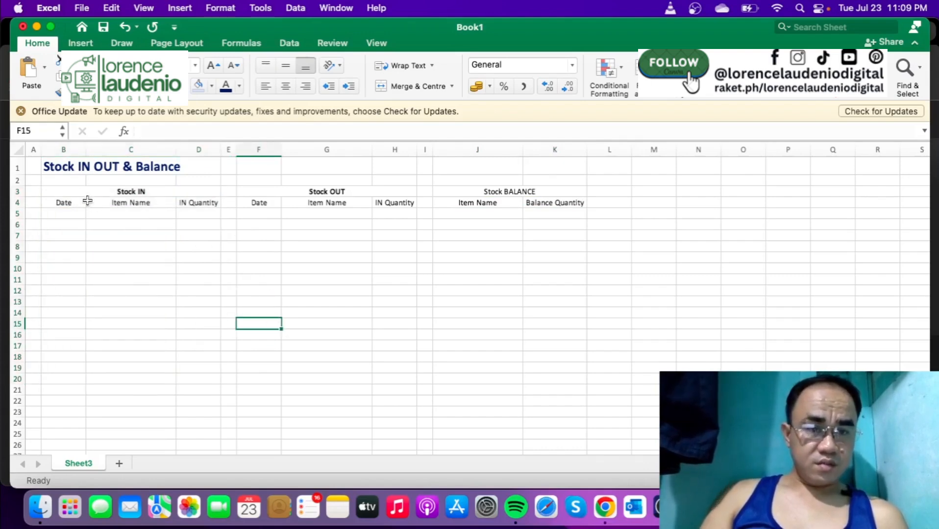
pyautogui.moveTo(69, 193); pyautogui.dragTo(205, 382)
pyautogui.click(189, 92)
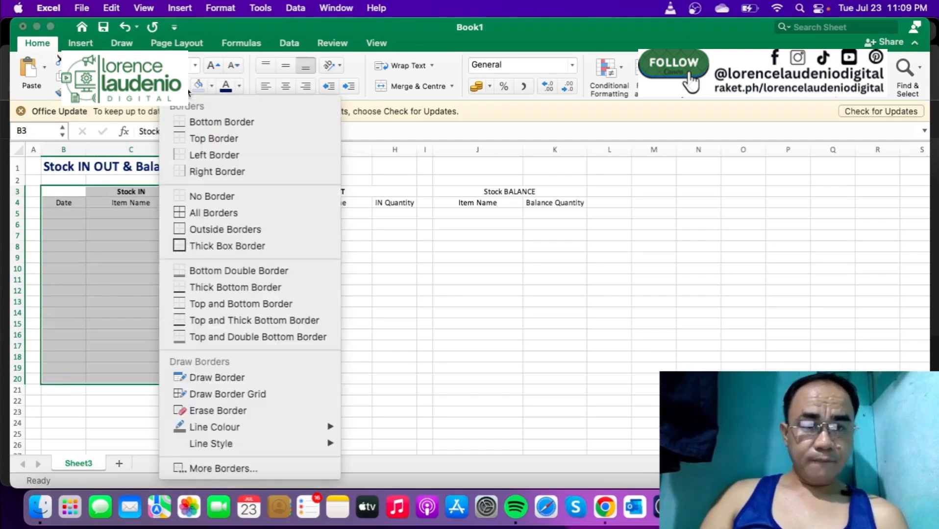
pyautogui.click(201, 212)
pyautogui.click(305, 269)
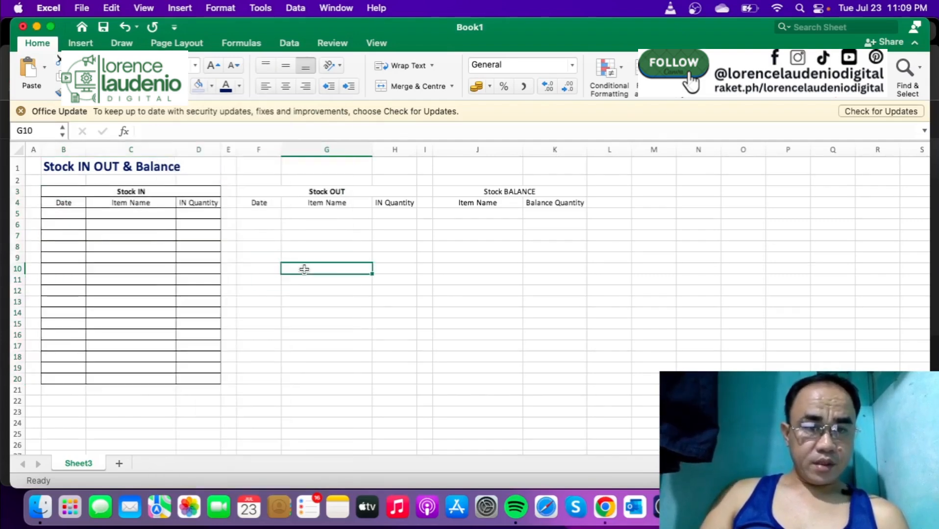
# - Apply All Borders to the Stock OUT table F3:H20 and the Stock BALANCE table J3:K20
pyautogui.moveTo(260, 191); pyautogui.dragTo(380, 381)
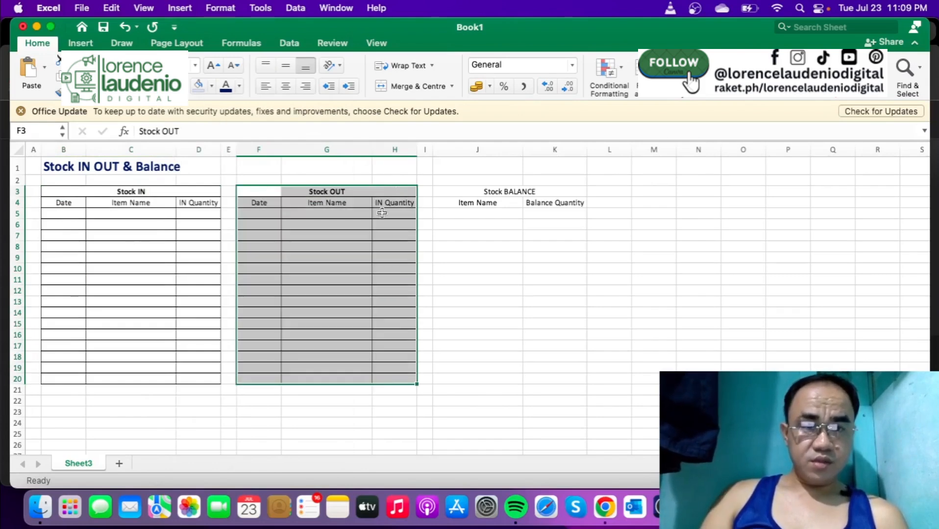
pyautogui.moveTo(453, 192); pyautogui.dragTo(555, 380)
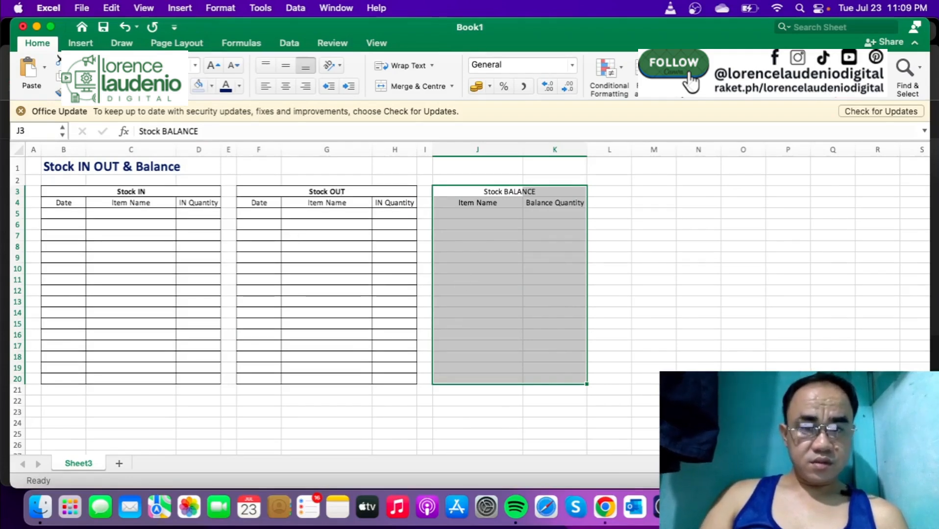
pyautogui.click(492, 300)
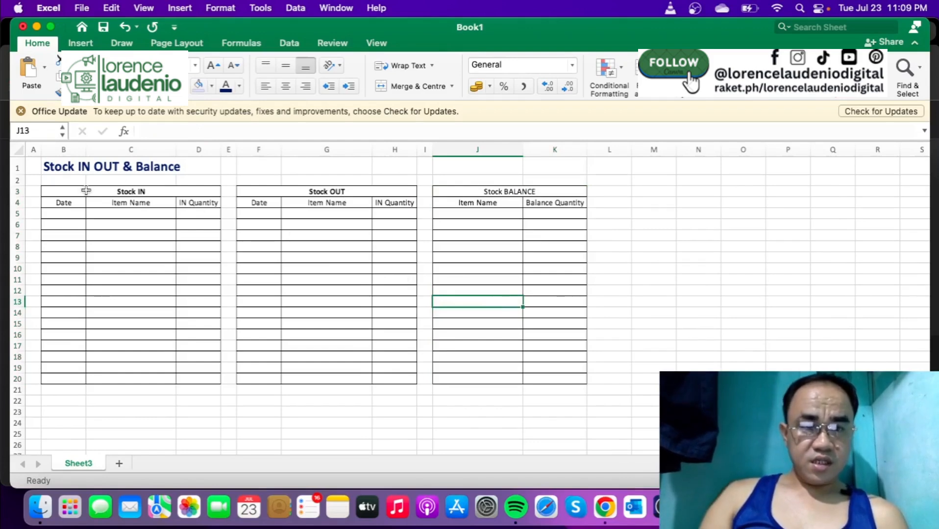
# - Fill the Stock IN heading and column headers in B3:D4 with light green
pyautogui.moveTo(87, 191); pyautogui.dragTo(182, 198)
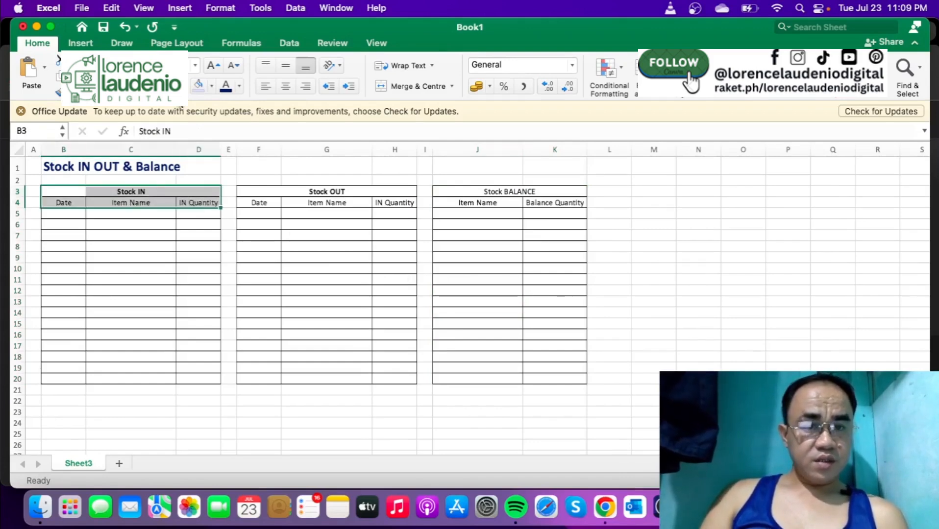
pyautogui.click(212, 87)
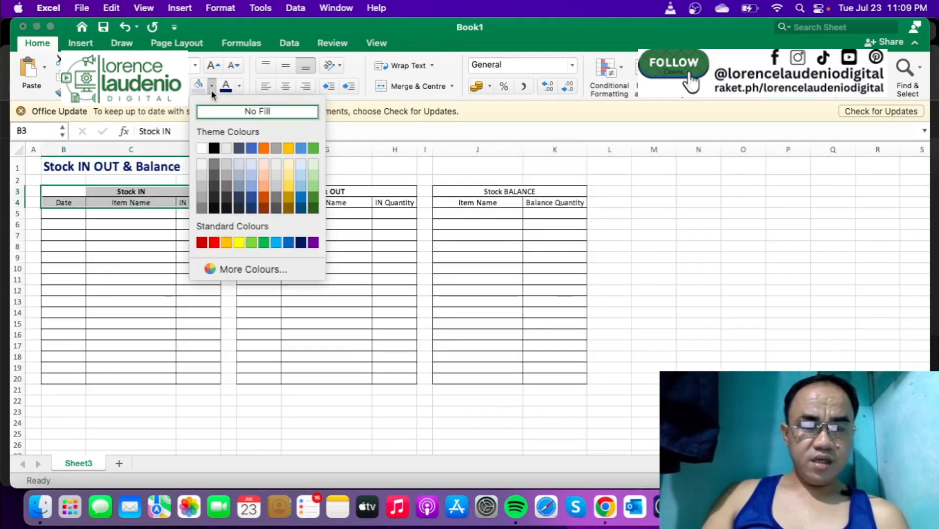
pyautogui.click(314, 174)
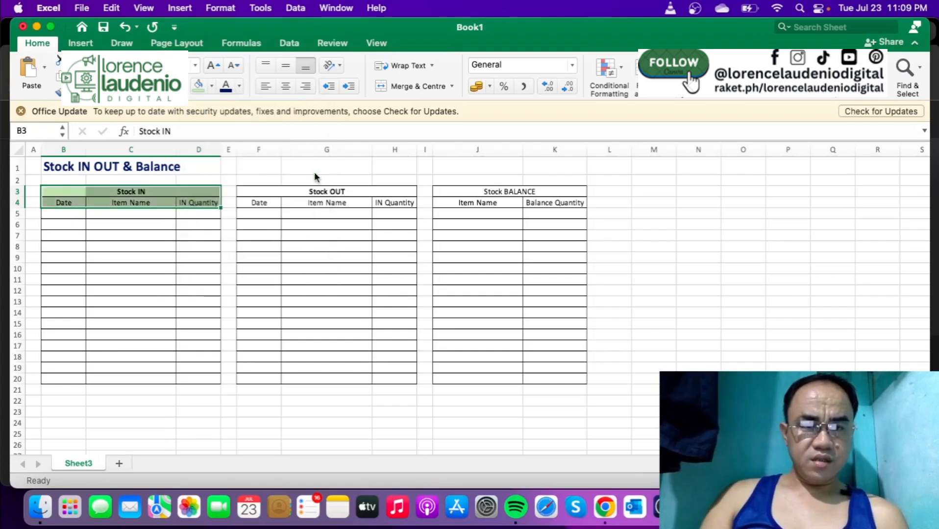
# - Fill the Stock OUT heading and column headers in F3:H4 with light orange
pyautogui.moveTo(263, 192); pyautogui.dragTo(402, 203)
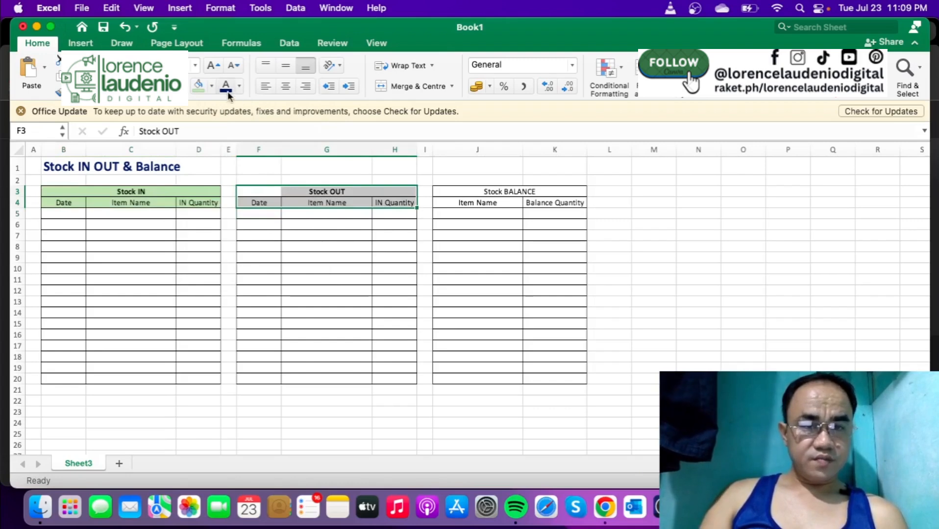
pyautogui.click(213, 87)
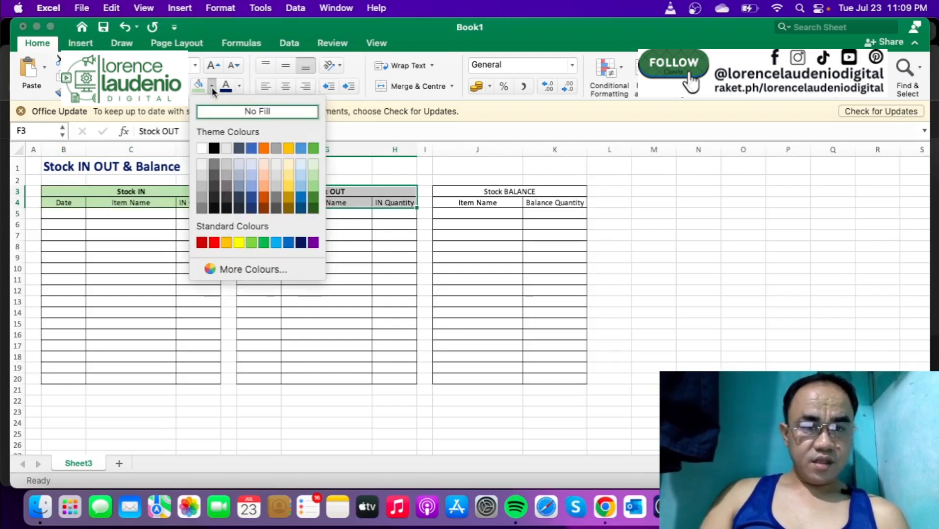
pyautogui.click(265, 176)
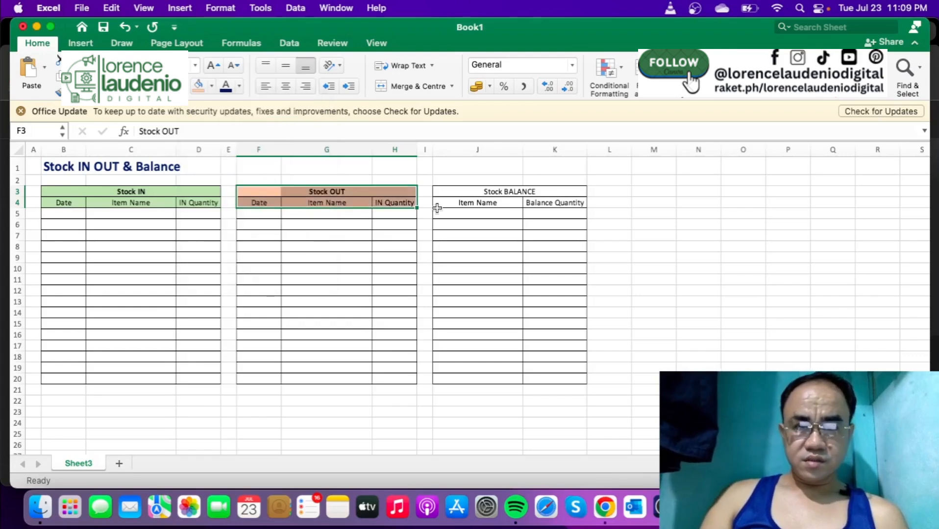
# - Fill the Stock BALANCE headers in J3:K4 with light blue and make the Stock BALANCE heading bold
pyautogui.moveTo(451, 192); pyautogui.dragTo(532, 198)
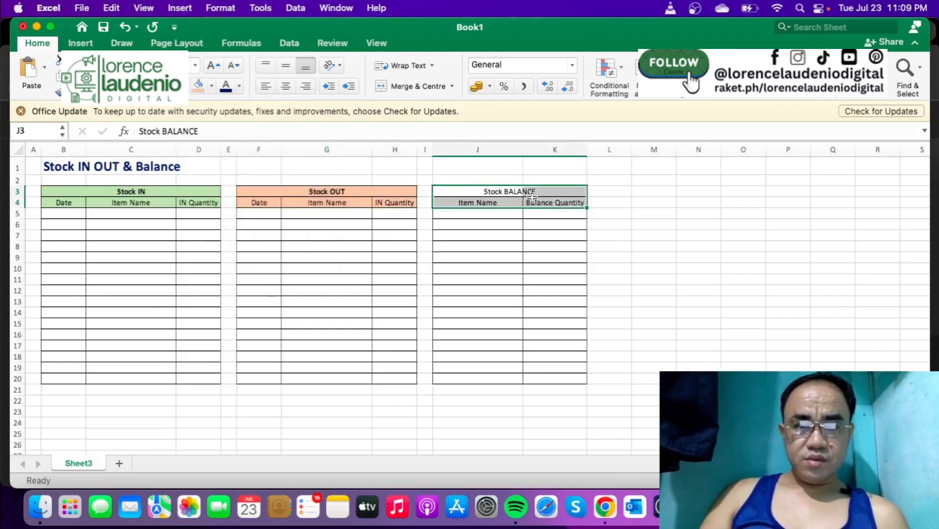
pyautogui.click(212, 87)
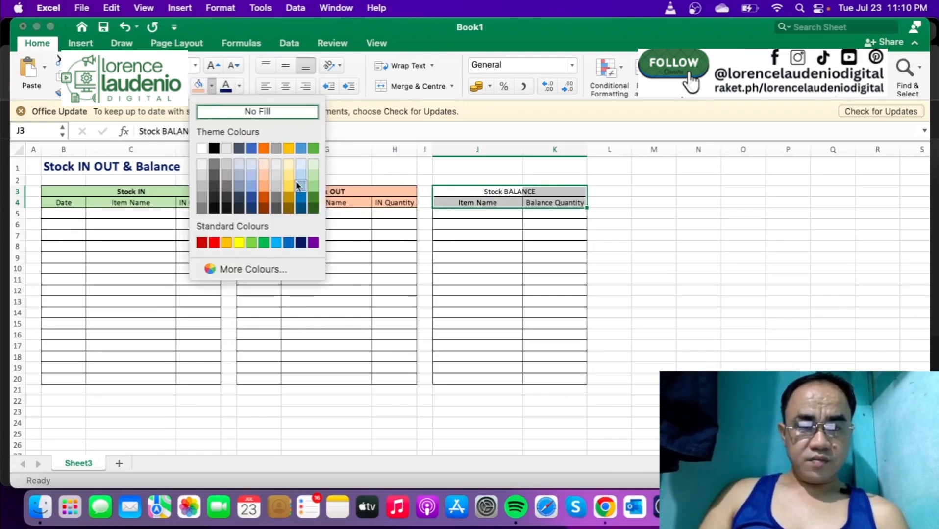
pyautogui.click(301, 179)
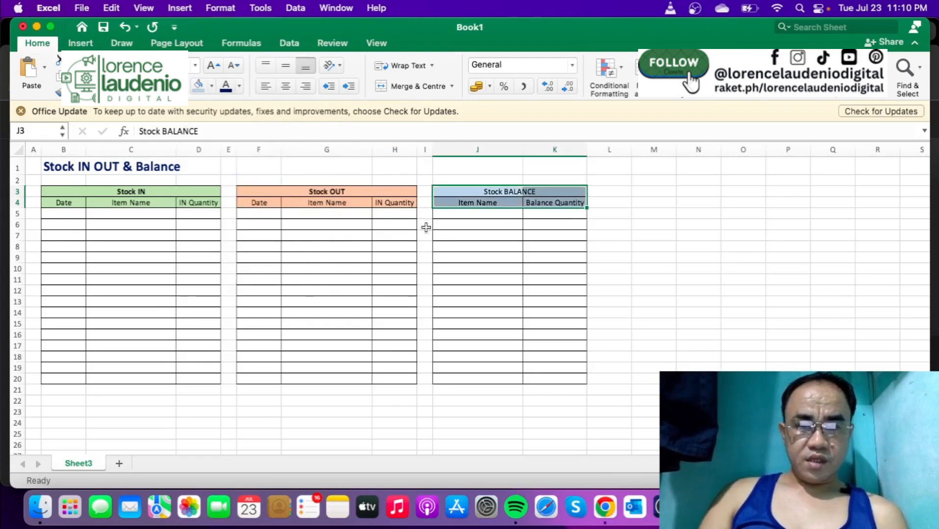
pyautogui.click(505, 246)
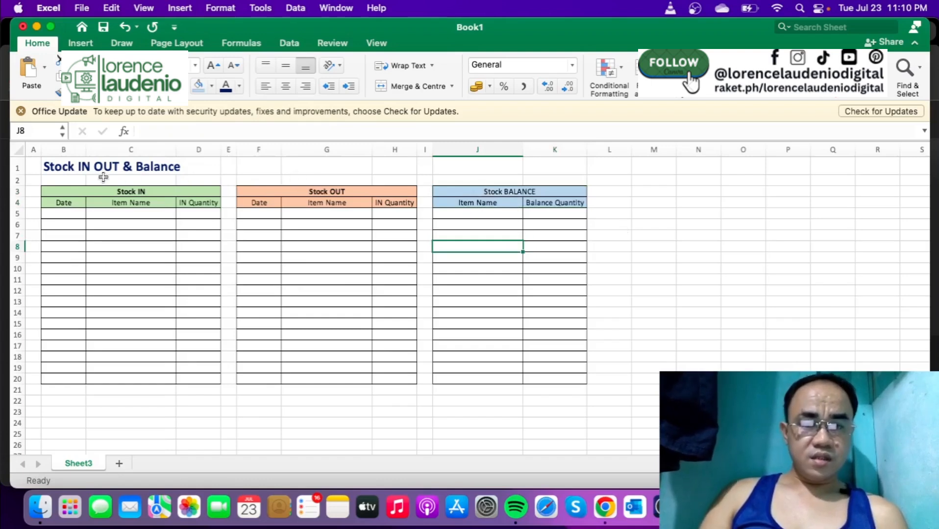
pyautogui.click(494, 186)
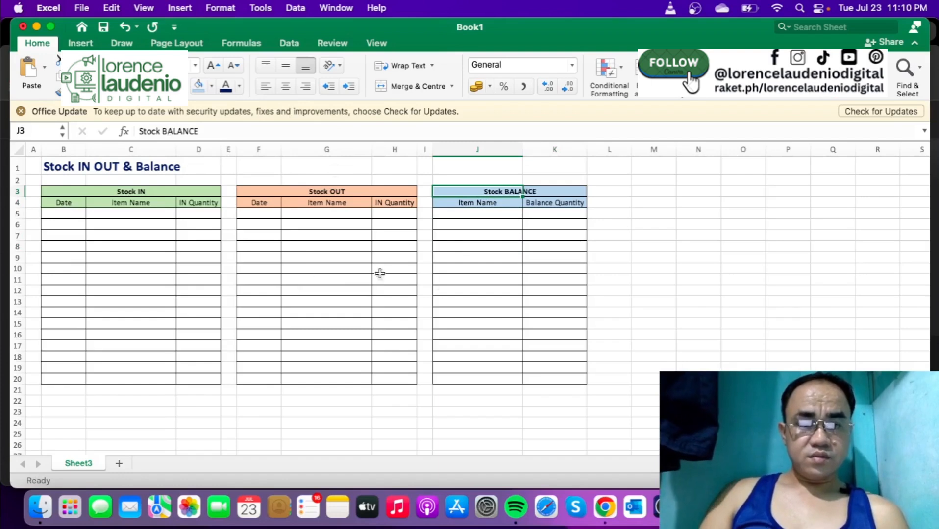
pyautogui.click(456, 300)
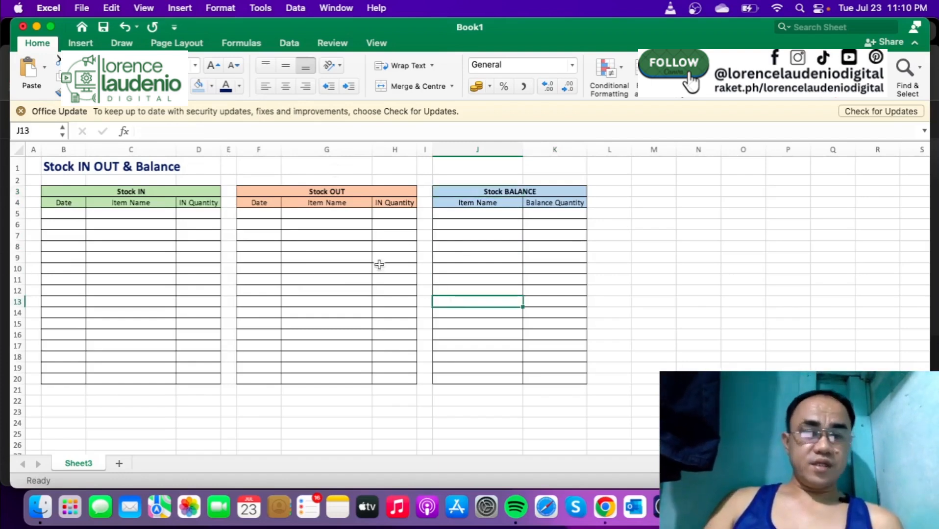
# - Reduce row 2 to about half its height and add a thick dark blue bottom border under the title row B1:K1
pyautogui.moveTo(17, 185); pyautogui.dragTo(526, 160)
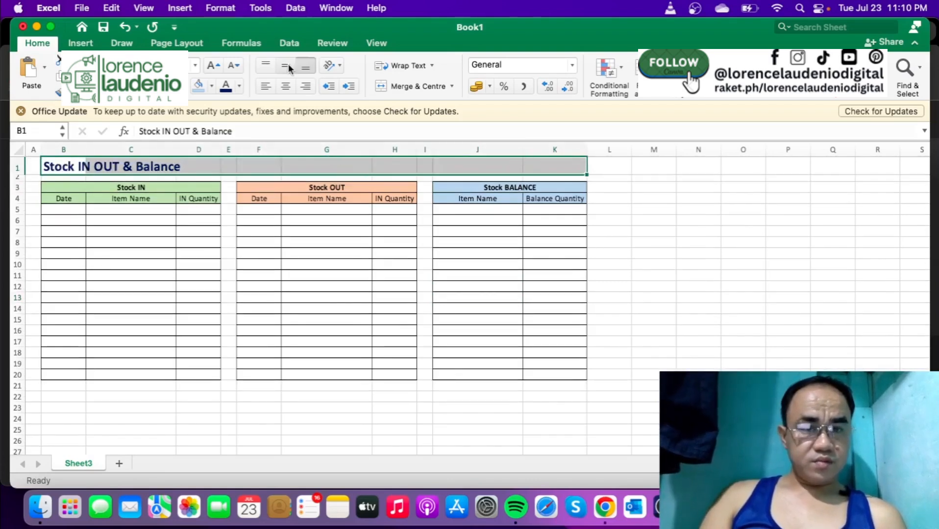
pyautogui.click(182, 86)
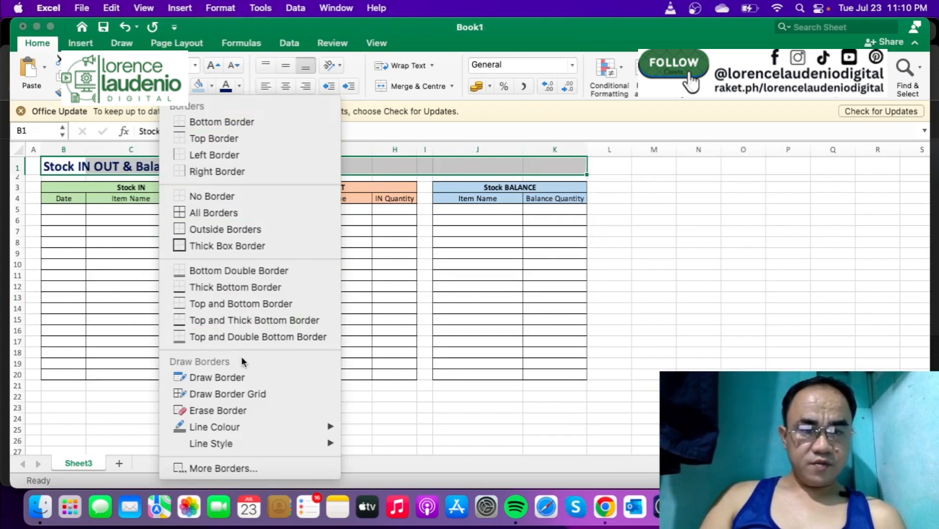
pyautogui.click(247, 468)
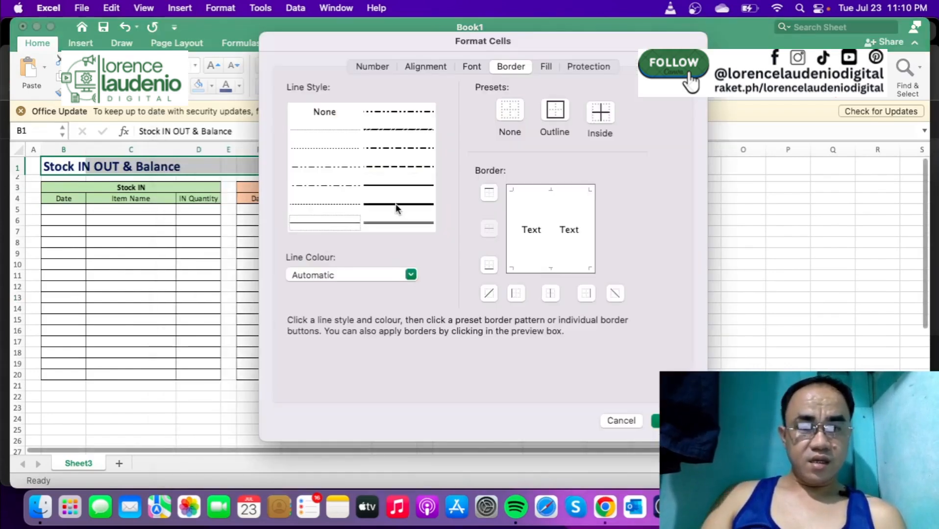
pyautogui.click(396, 204)
pyautogui.click(412, 275)
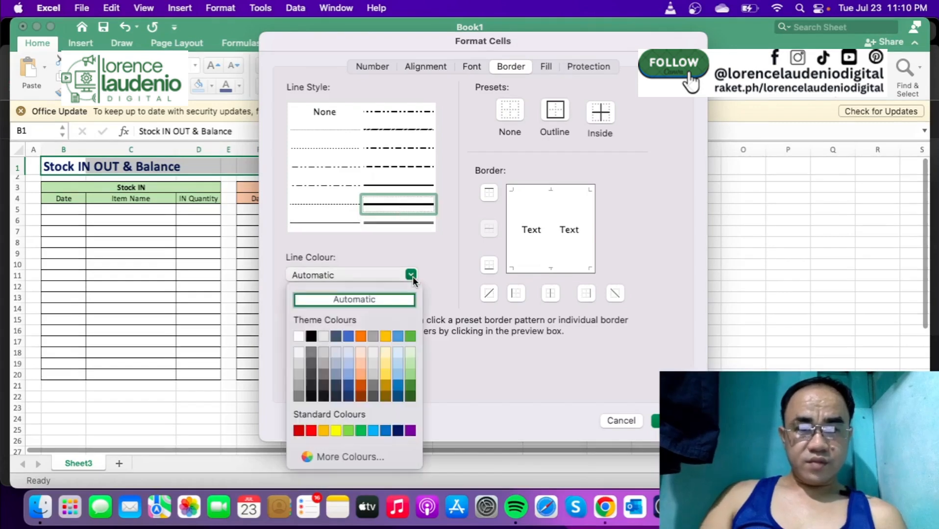
pyautogui.click(397, 430)
pyautogui.click(490, 266)
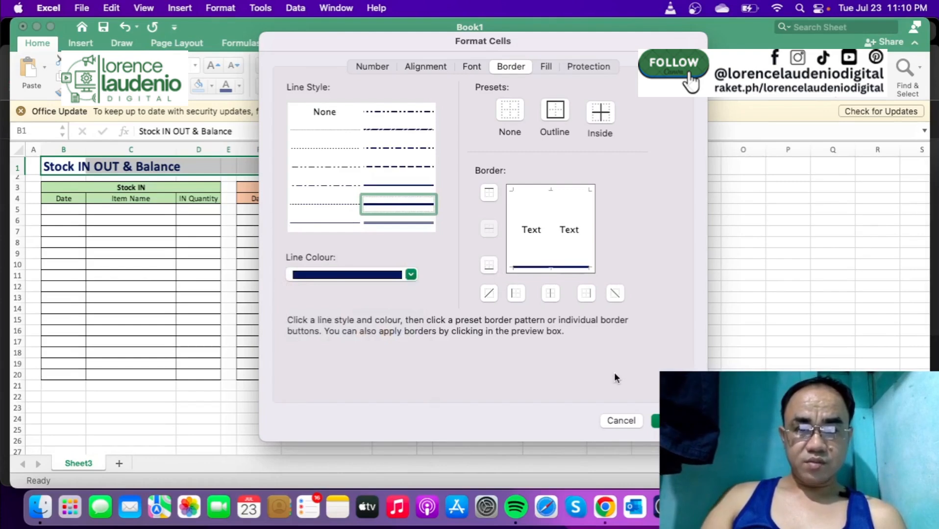
pyautogui.press('Return')
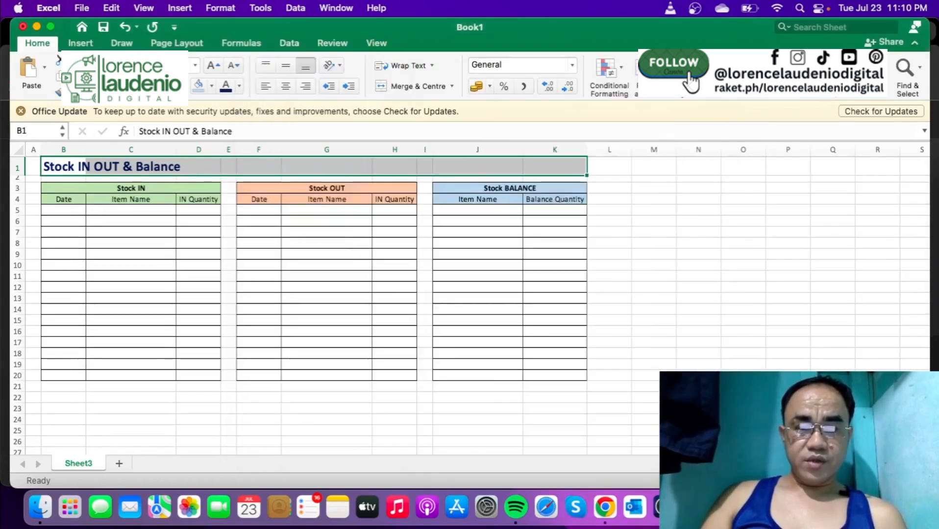
pyautogui.click(651, 287)
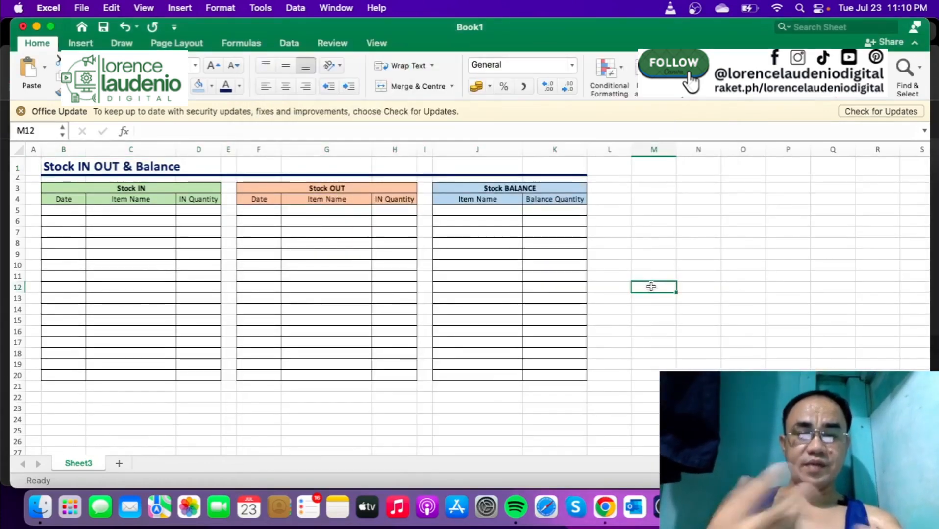
# - Hide the gridlines on the stock sheet
pyautogui.click(377, 43)
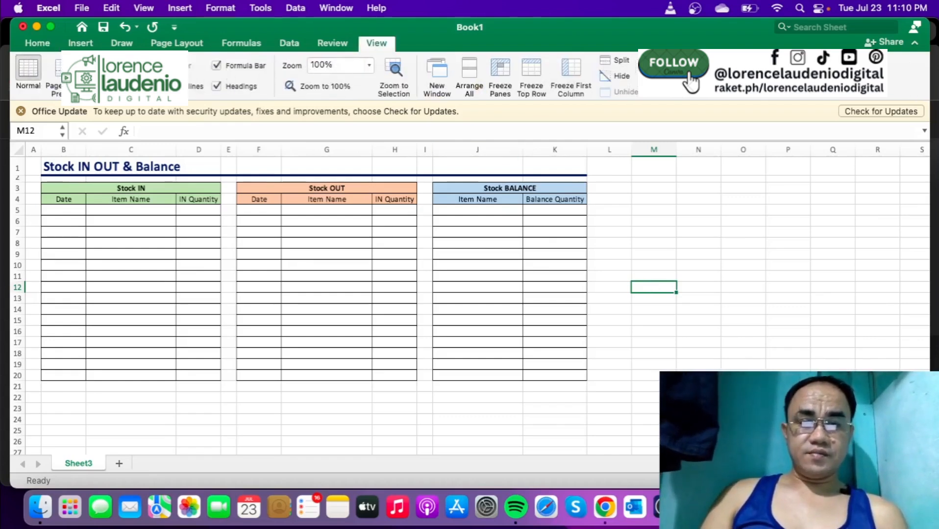
pyautogui.click(163, 87)
pyautogui.click(607, 304)
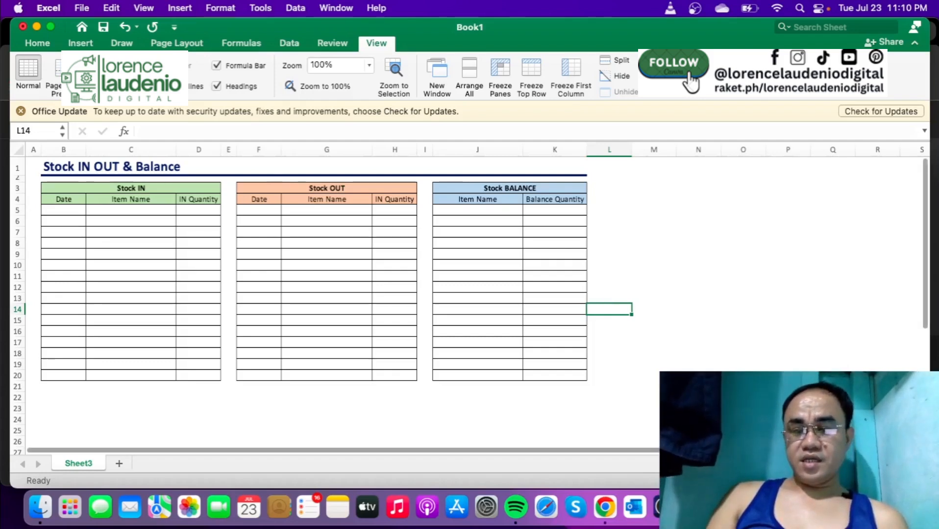
# - Zoom the sheet to 120% and select J5, the first Item Name cell under Stock BALANCE
pyautogui.click(891, 481)
pyautogui.click(891, 481)
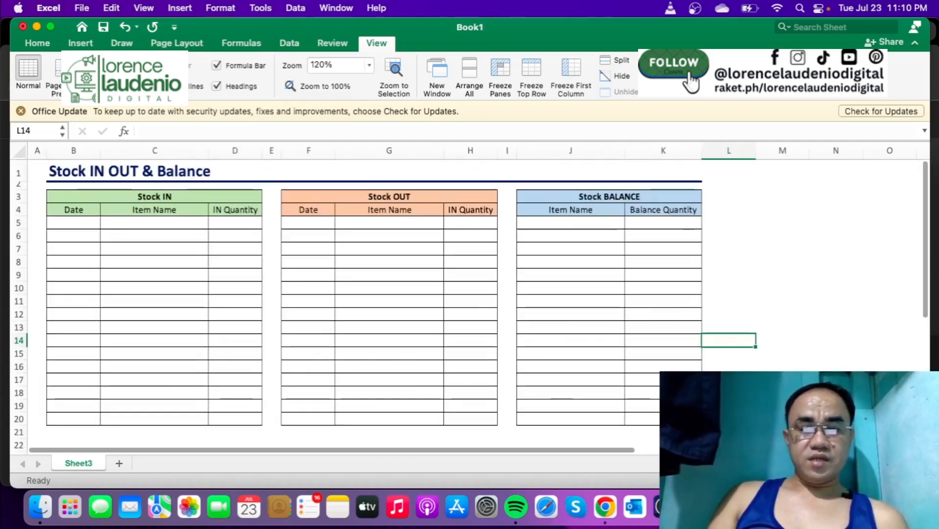
pyautogui.click(750, 265)
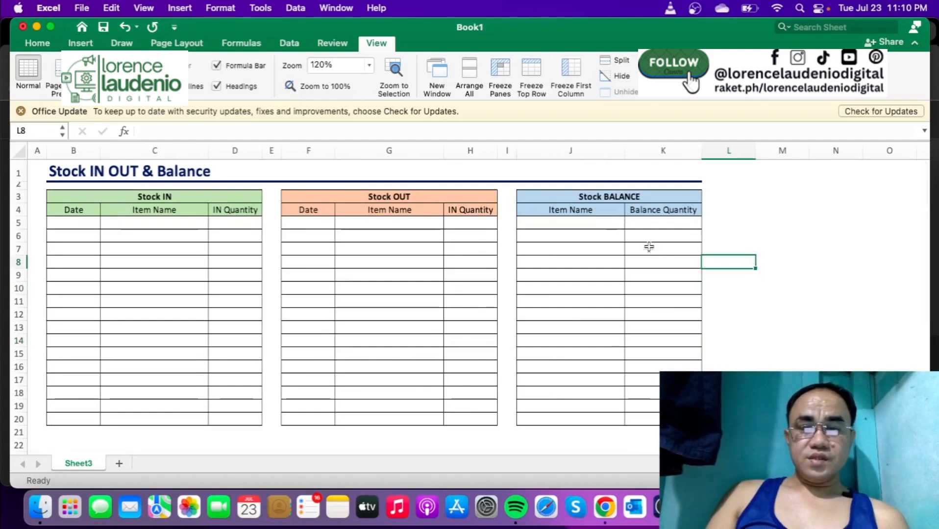
pyautogui.click(599, 224)
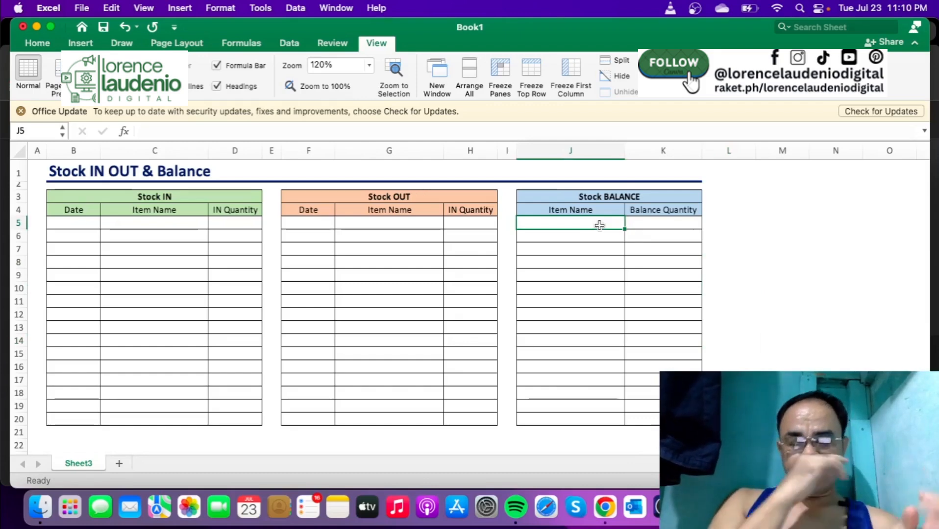
# - Enter Notebook and Marker as the first two Stock BALANCE item names in J5:J6
pyautogui.write('Notebook')
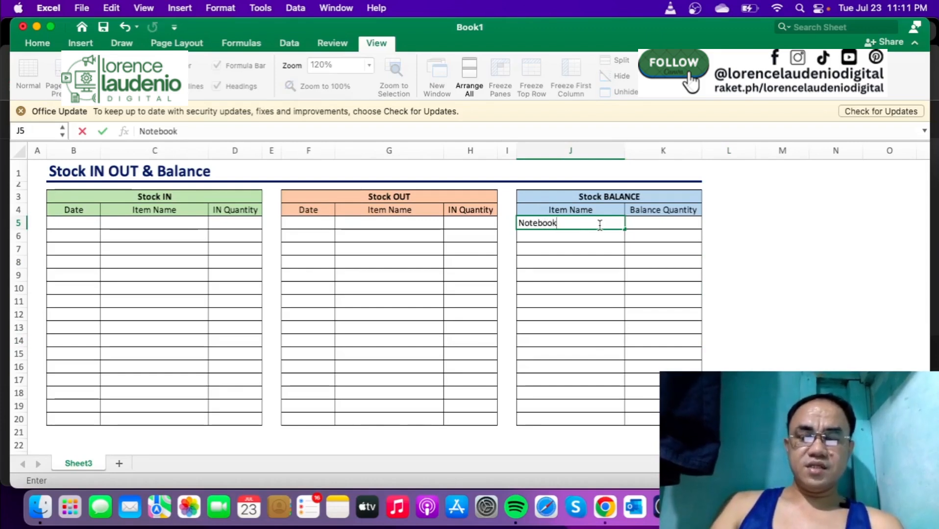
pyautogui.press('Return')
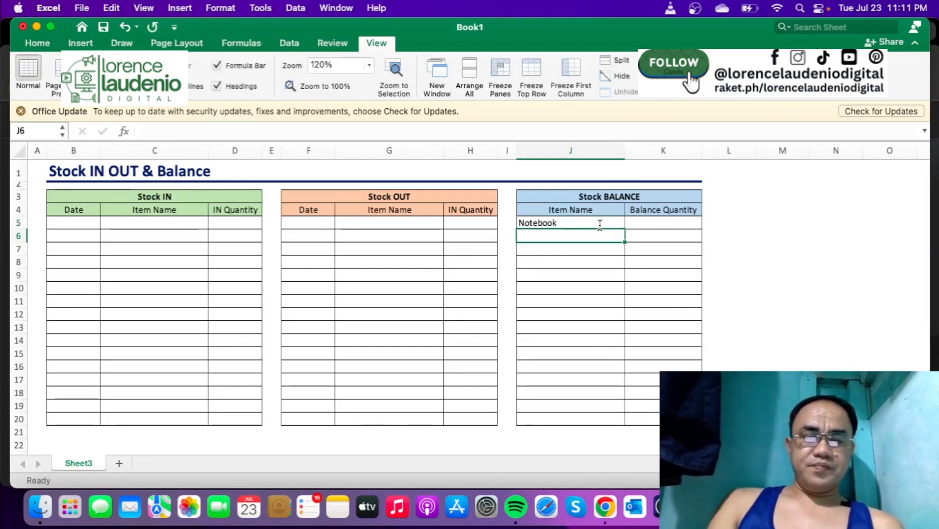
pyautogui.write('Pente')
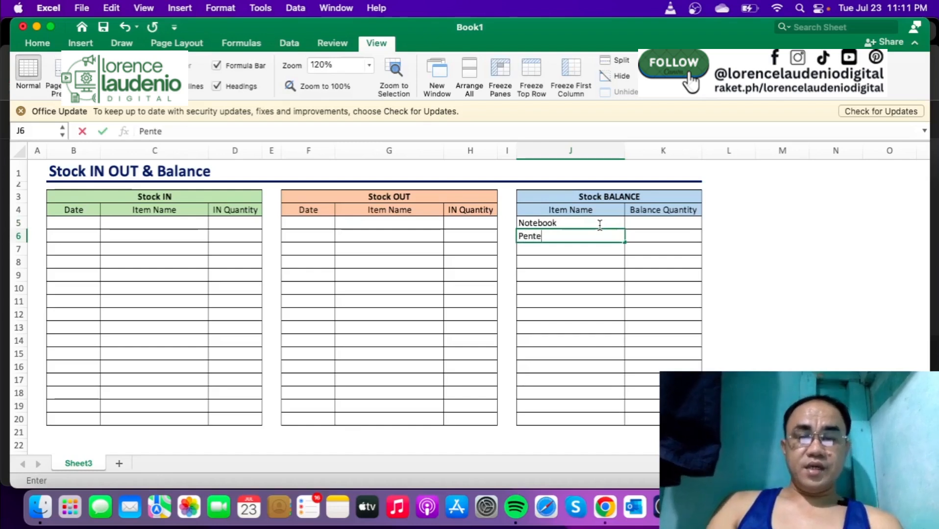
pyautogui.press('BackSpace')
pyautogui.press('BackSpace')
pyautogui.write('Mar')
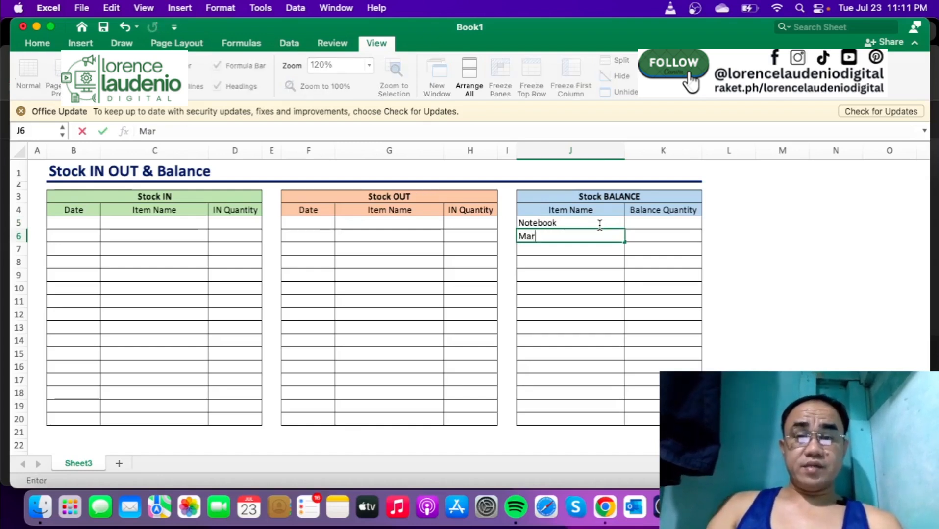
pyautogui.write('ker')
pyautogui.press('Return')
# - Add Ballpen, Stapler and Glue to the Stock BALANCE item names in J7:J9
pyautogui.write('Ba')
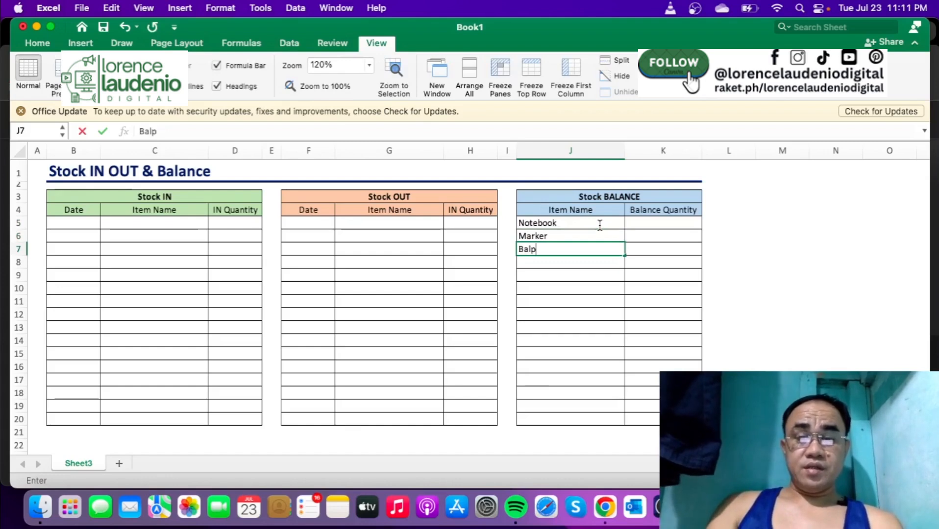
pyautogui.write('lp')
pyautogui.press('BackSpace')
pyautogui.write('lpen')
pyautogui.press('Return')
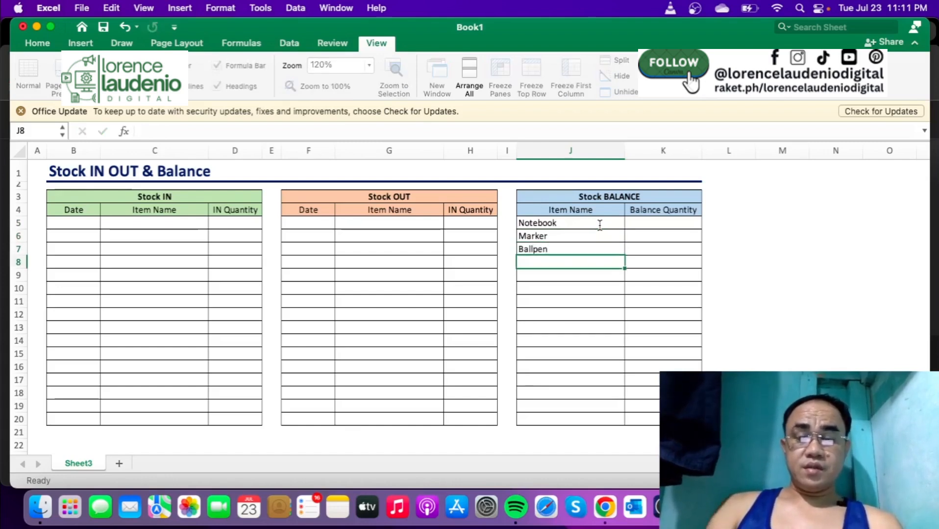
pyautogui.write('Stapler')
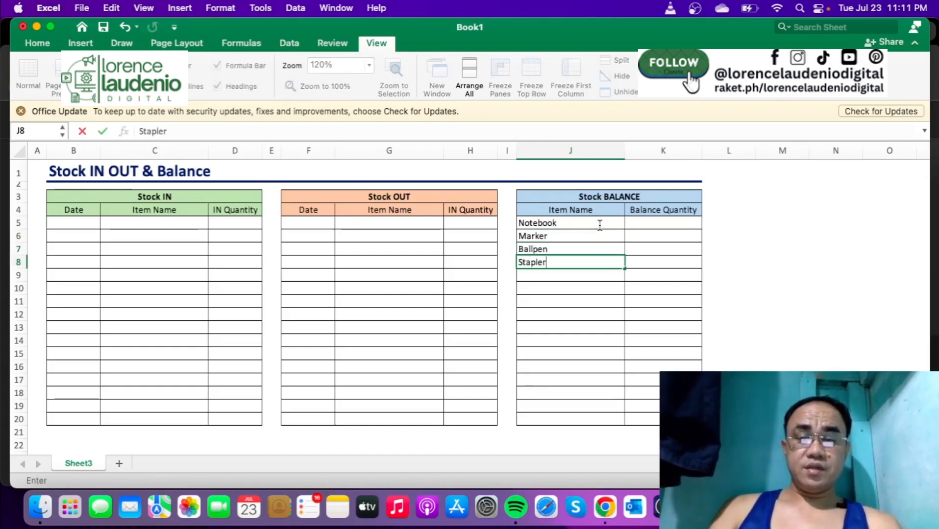
pyautogui.press('Return')
pyautogui.write('Glue')
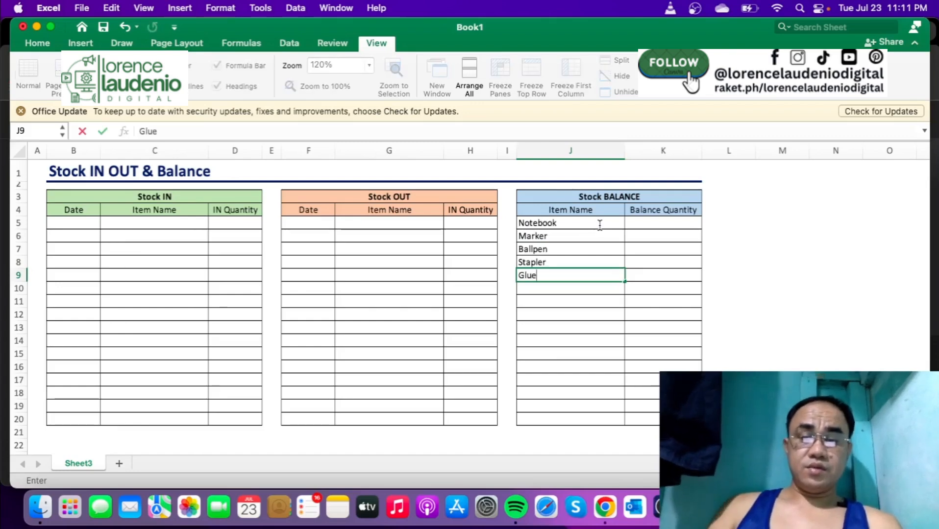
pyautogui.press('Return')
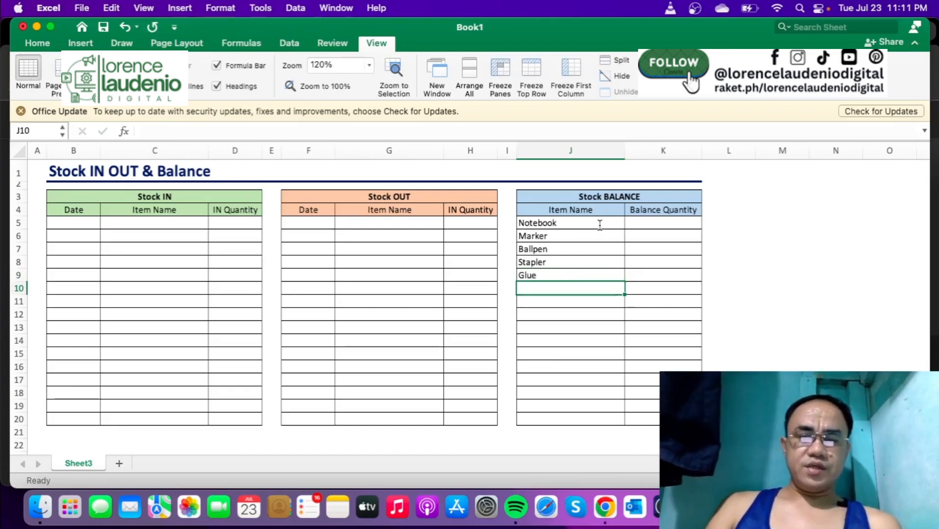
pyautogui.click(727, 261)
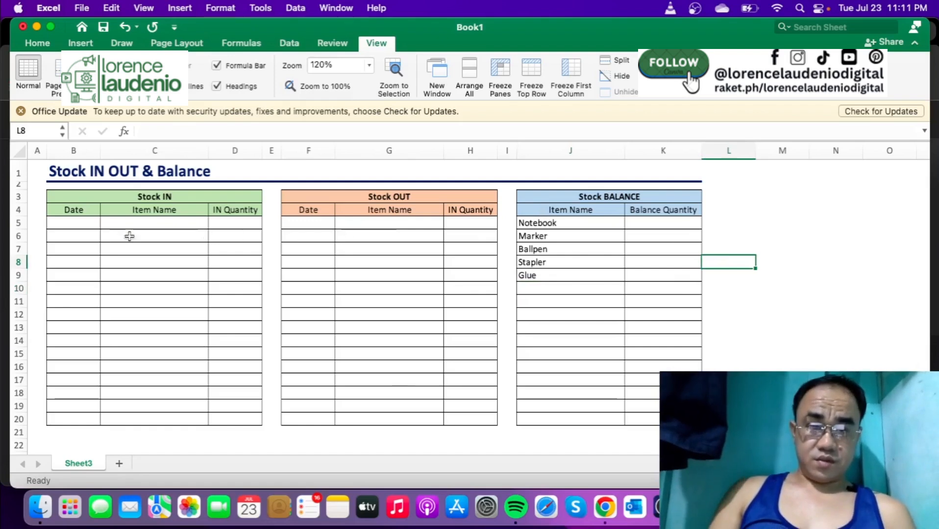
# - Format the Stock IN date cells B5:B20 as dates of the type 3/14/2012
pyautogui.moveTo(80, 222); pyautogui.dragTo(78, 419)
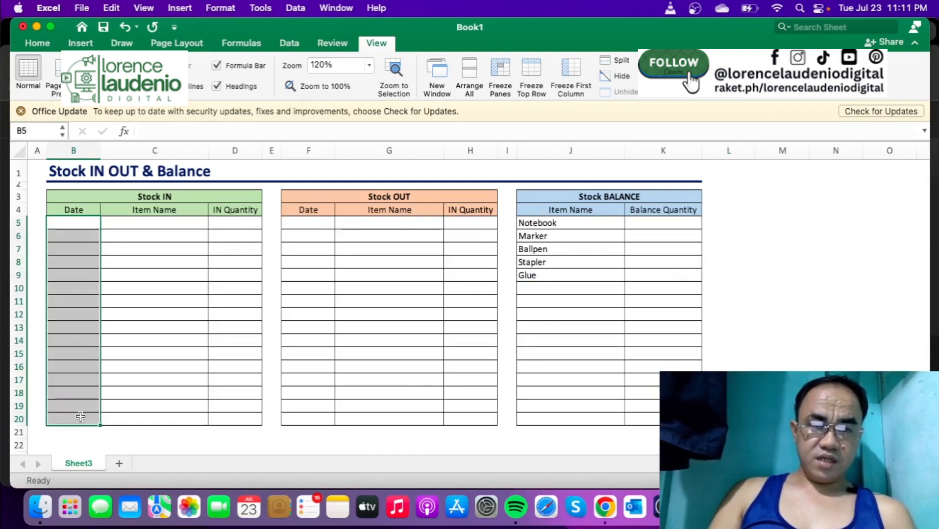
pyautogui.click(39, 43)
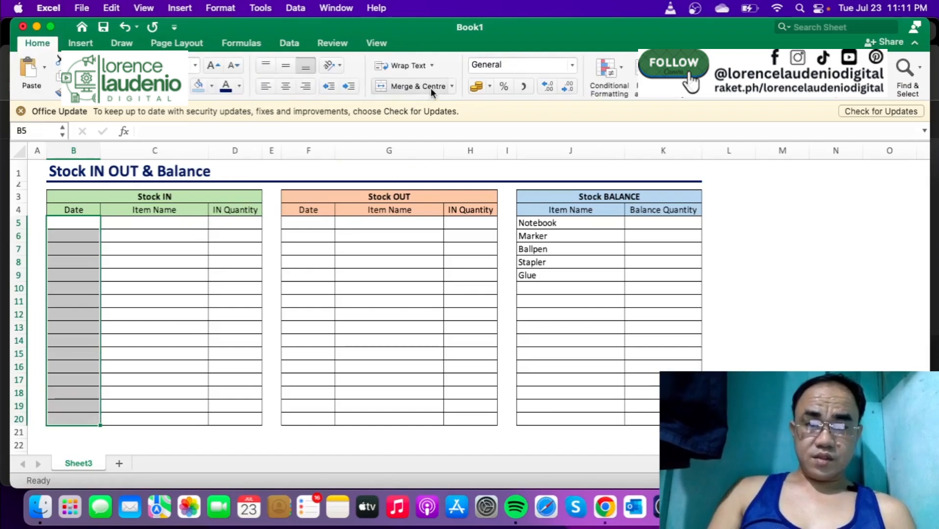
pyautogui.click(572, 66)
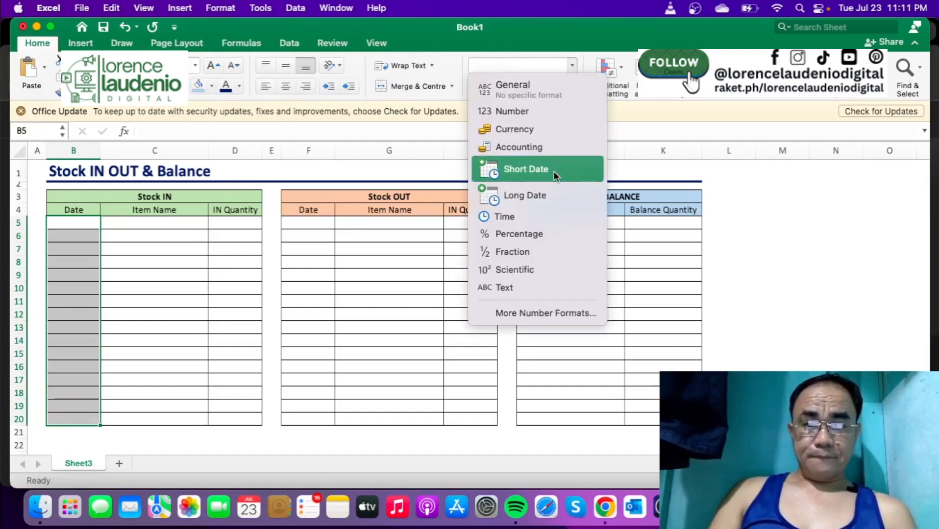
pyautogui.click(554, 171)
pyautogui.click(572, 66)
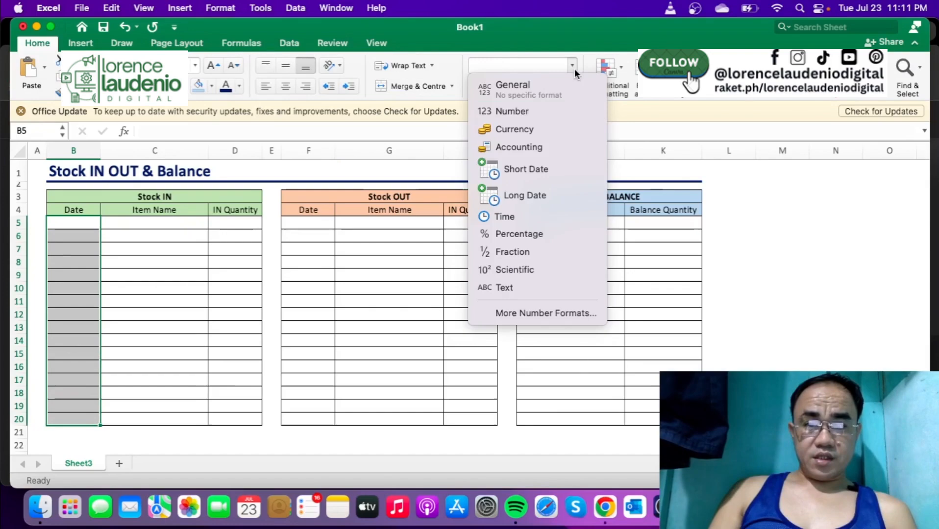
pyautogui.click(546, 313)
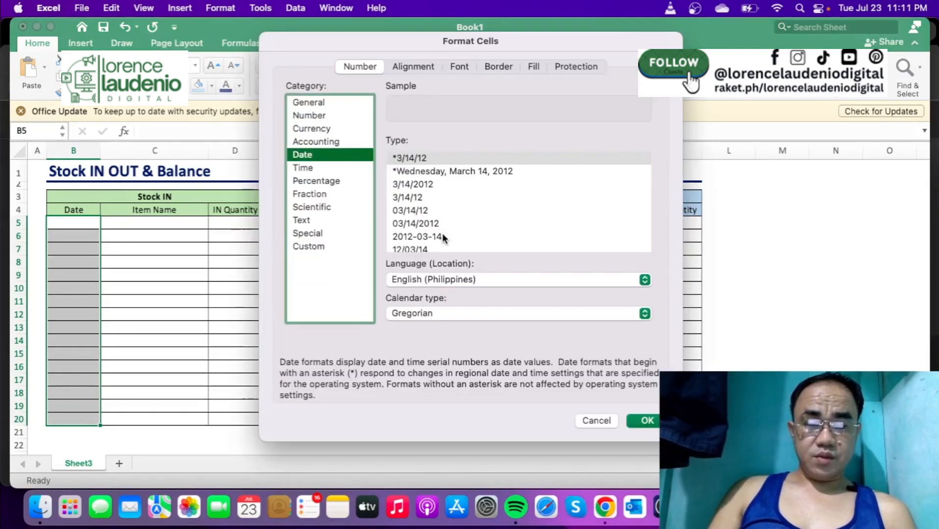
pyautogui.click(423, 186)
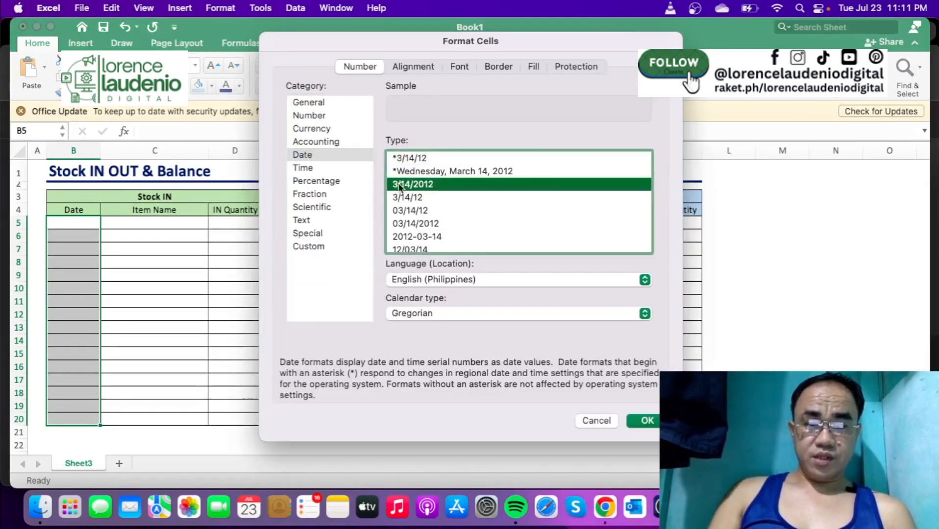
pyautogui.click(643, 422)
# - Copy only the formatting of B5 to the Stock OUT date cells F5:F20 and check the number format in both date columns
pyautogui.moveTo(318, 226); pyautogui.dragTo(318, 415)
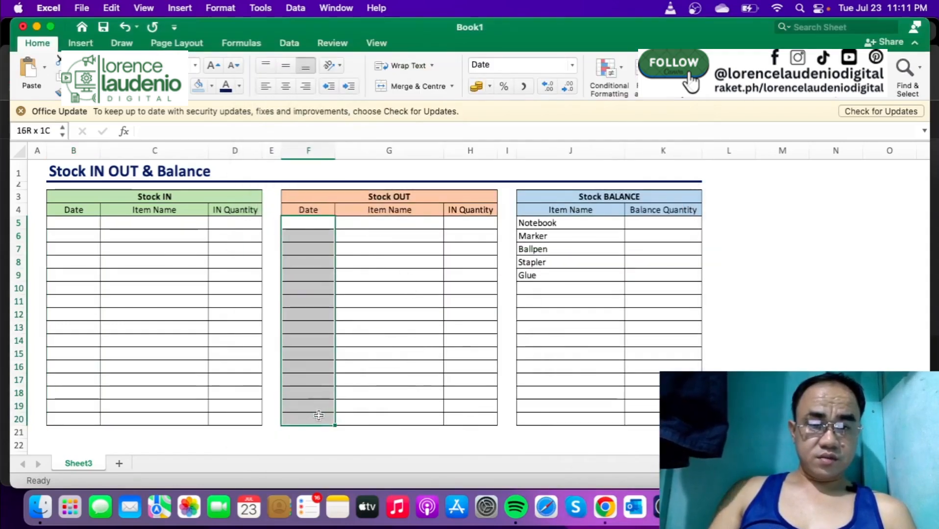
pyautogui.click(84, 228)
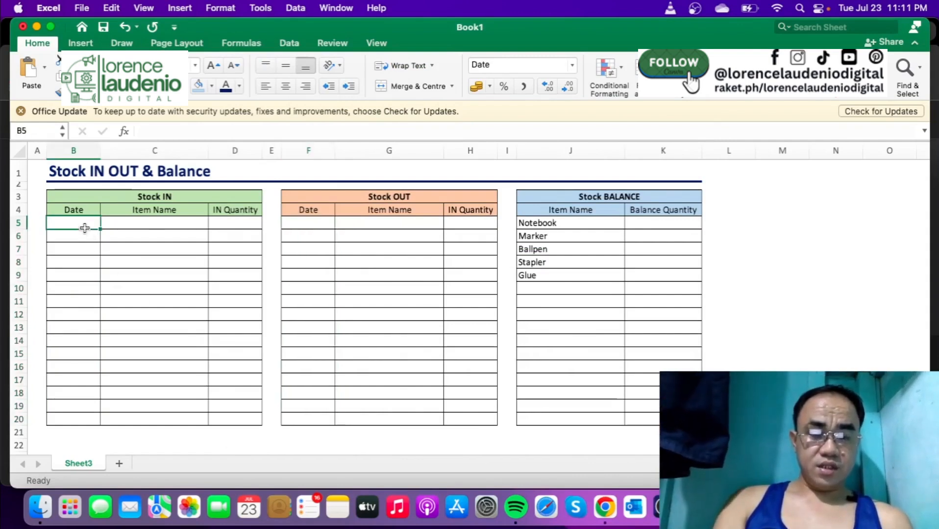
pyautogui.press('super+c')
pyautogui.moveTo(300, 224); pyautogui.dragTo(305, 415)
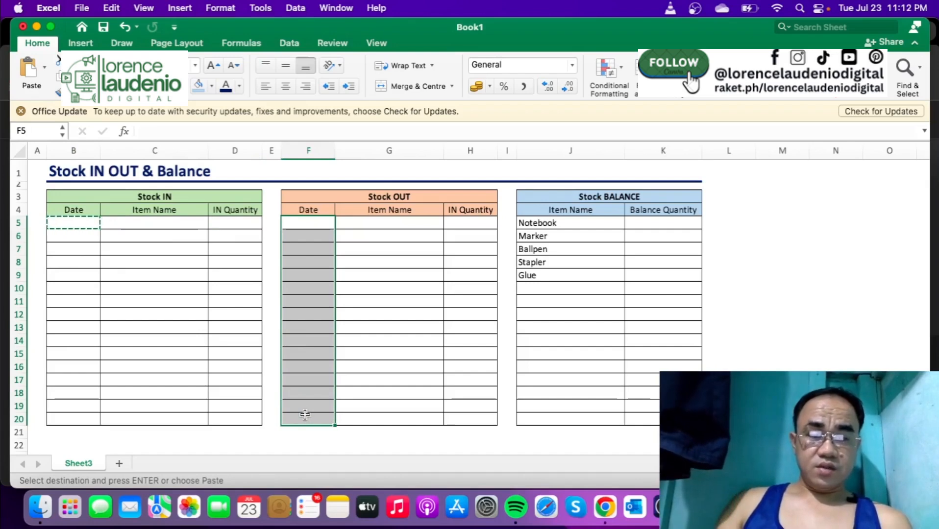
pyautogui.rightClick(306, 317)
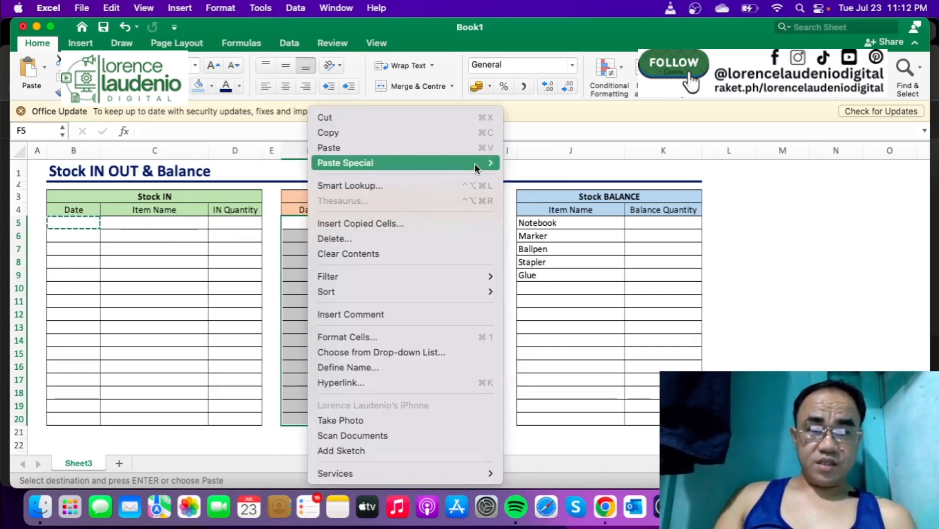
pyautogui.moveTo(474, 164)
pyautogui.click(604, 405)
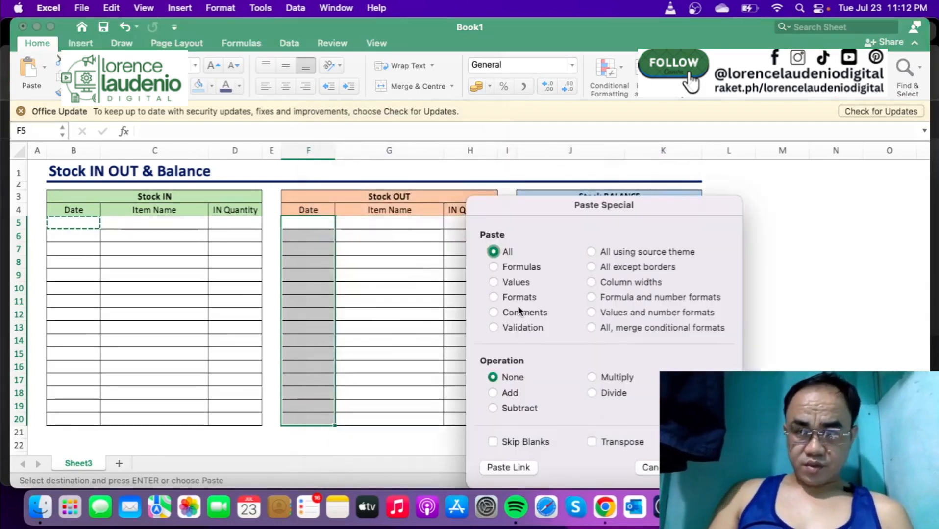
pyautogui.click(494, 297)
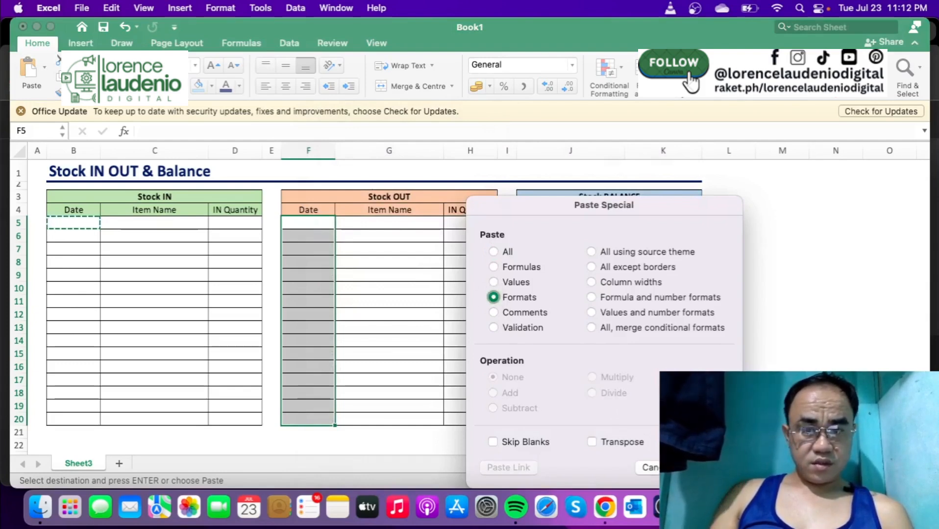
pyautogui.press('Return')
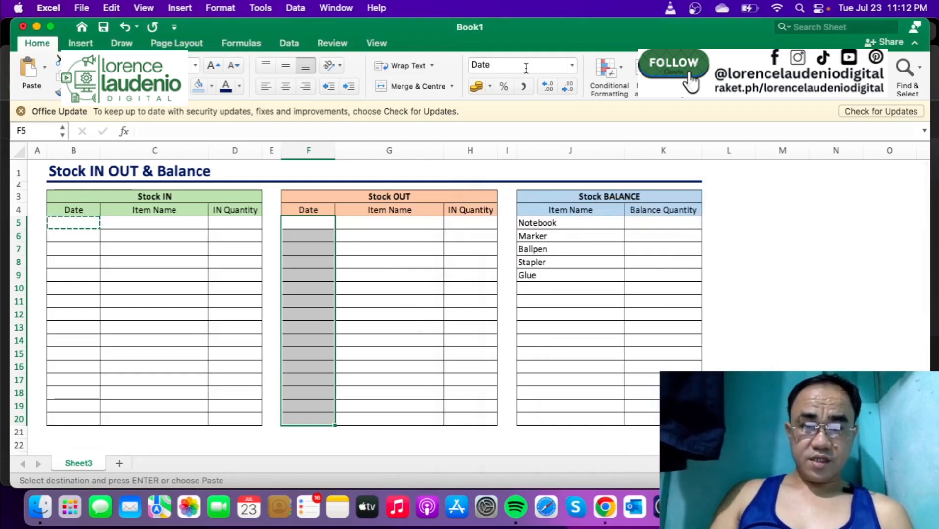
pyautogui.click(77, 234)
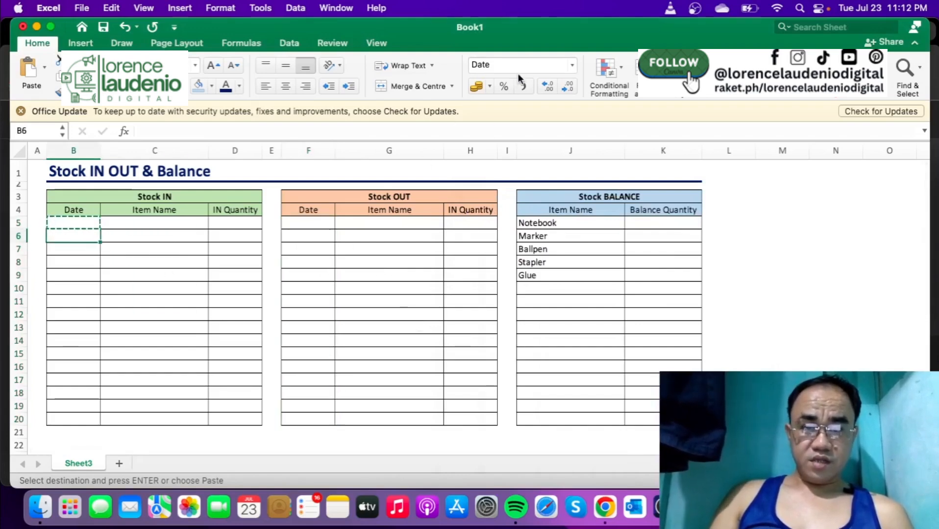
pyautogui.click(319, 223)
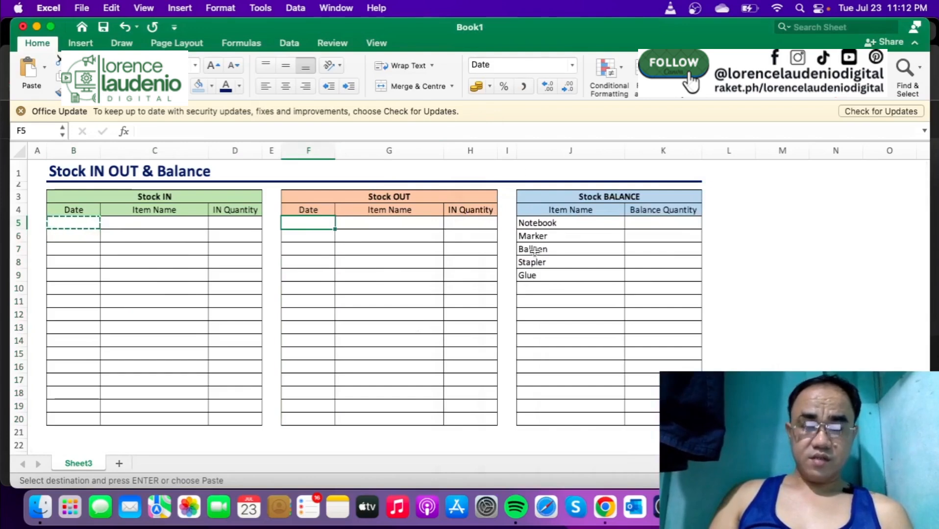
# - Narrow column J, the Stock BALANCE Item Name column, to about two thirds of its width and clear the copy marquee
pyautogui.click(523, 330)
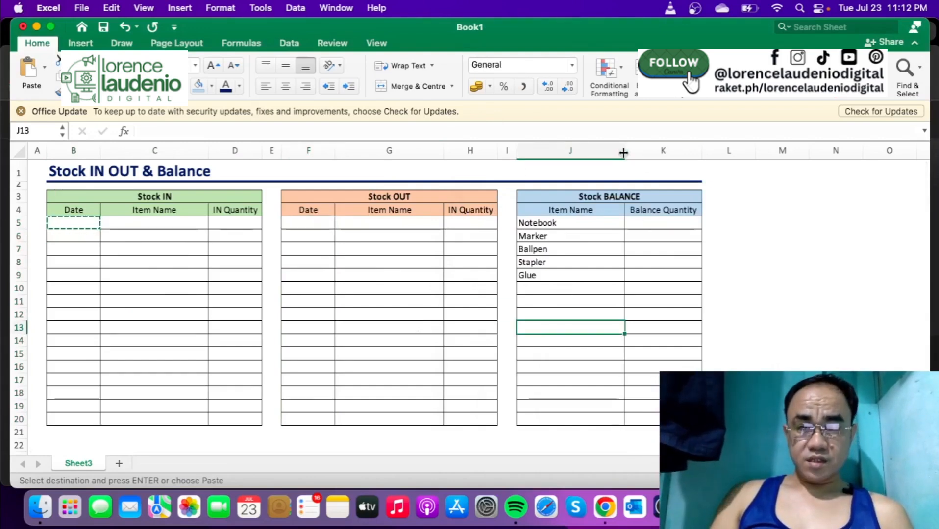
pyautogui.moveTo(623, 152); pyautogui.dragTo(584, 152)
pyautogui.click(717, 250)
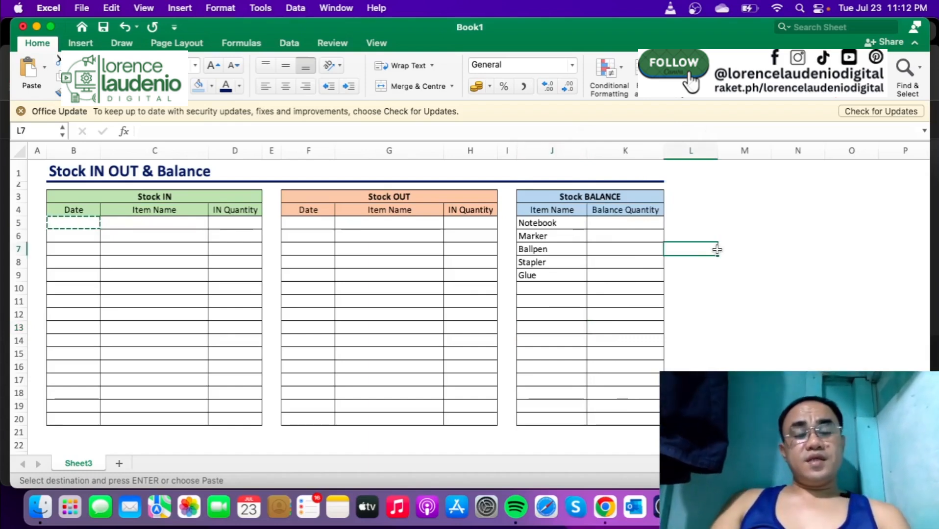
pyautogui.press('Escape')
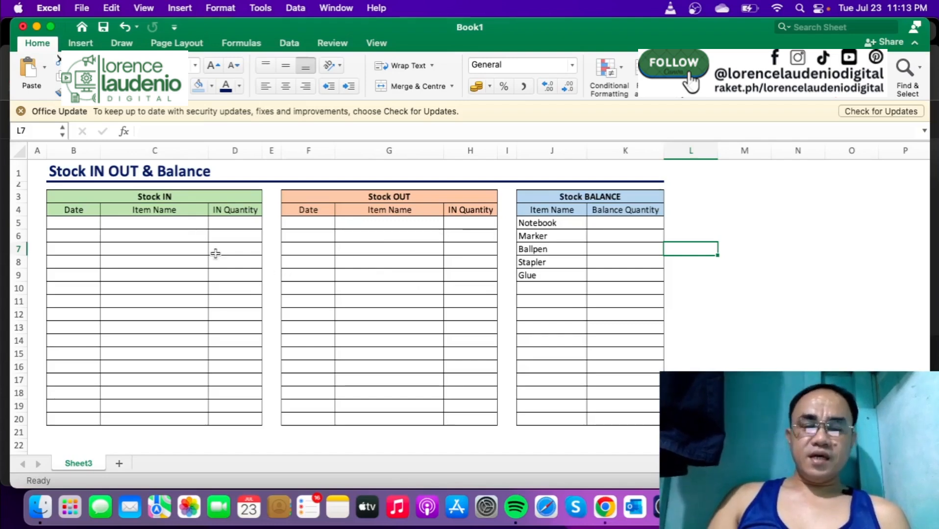
# - Start a data validation rule of type List for the Stock IN item name cells C5:C20
pyautogui.click(188, 225)
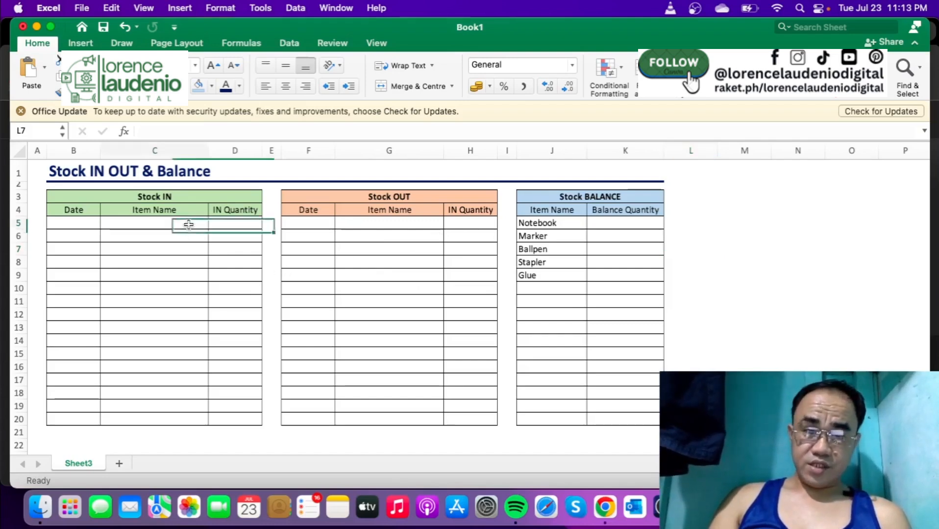
pyautogui.moveTo(188, 224); pyautogui.dragTo(184, 418)
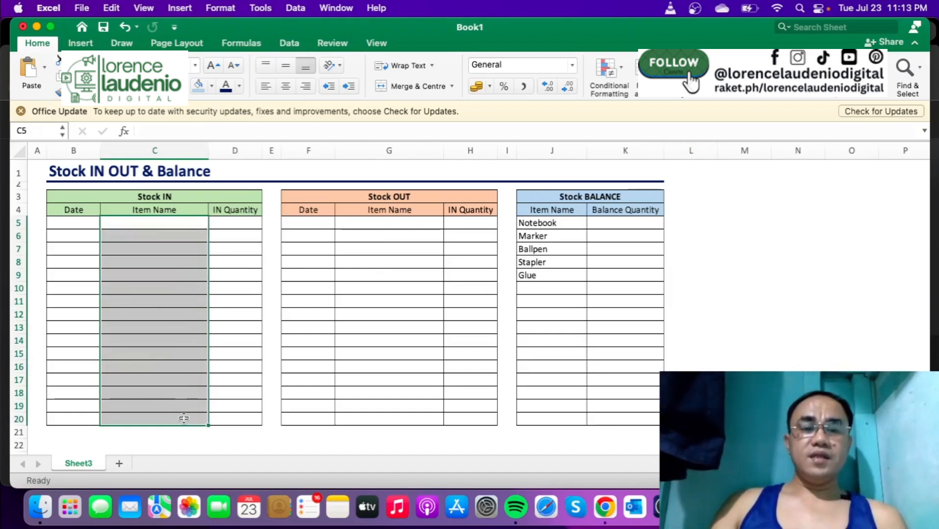
pyautogui.click(289, 44)
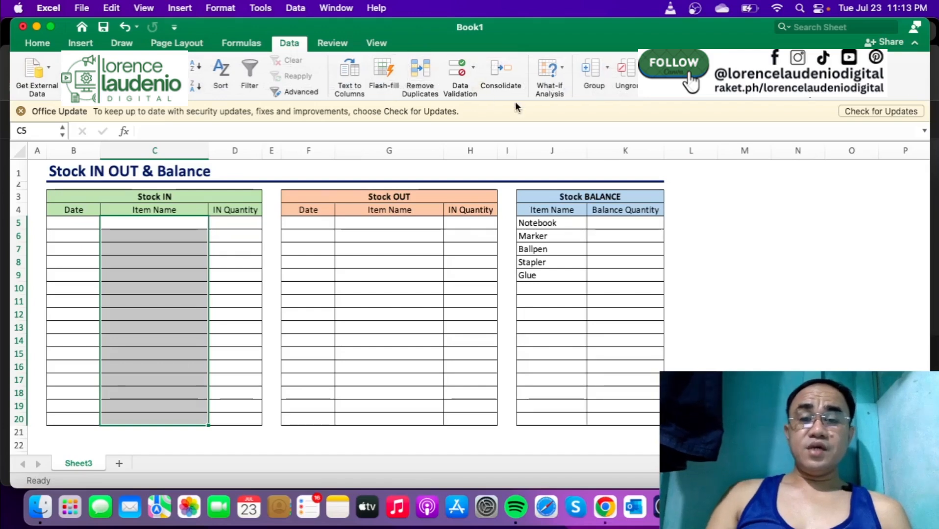
pyautogui.click(473, 72)
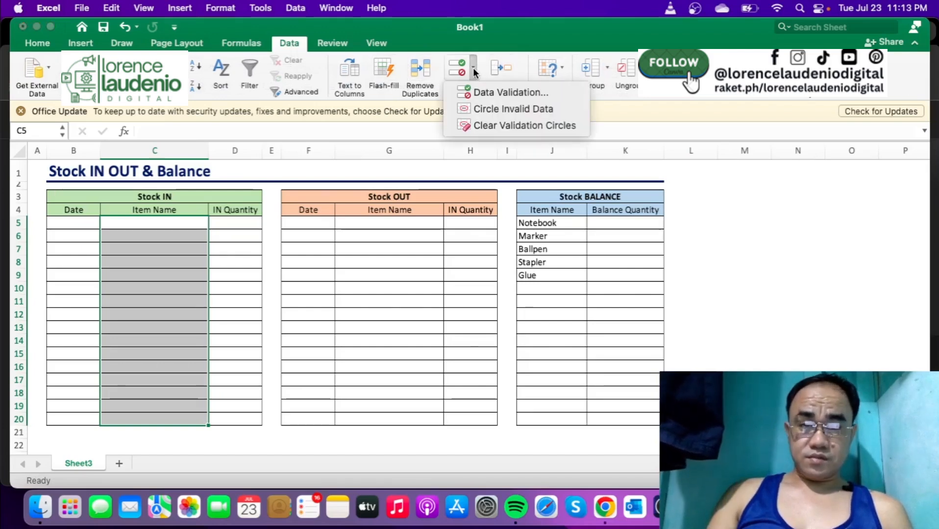
pyautogui.click(478, 89)
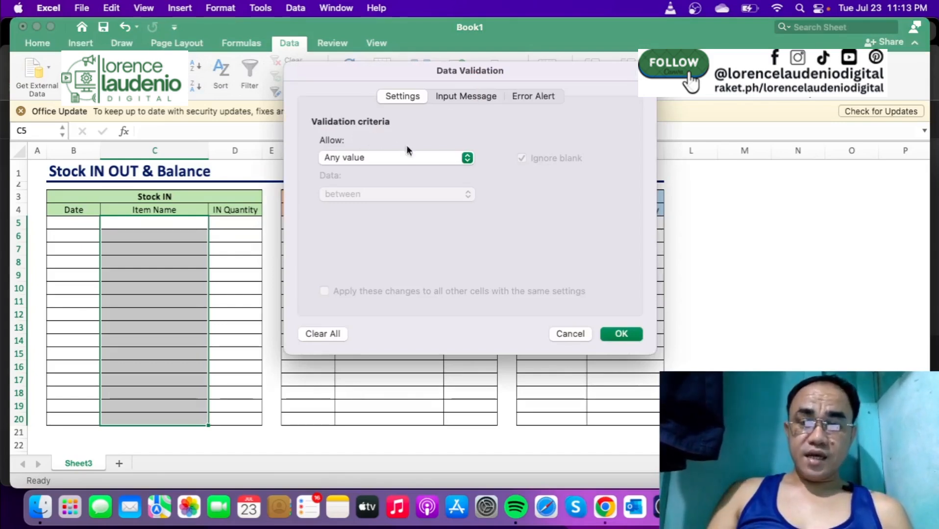
pyautogui.click(467, 160)
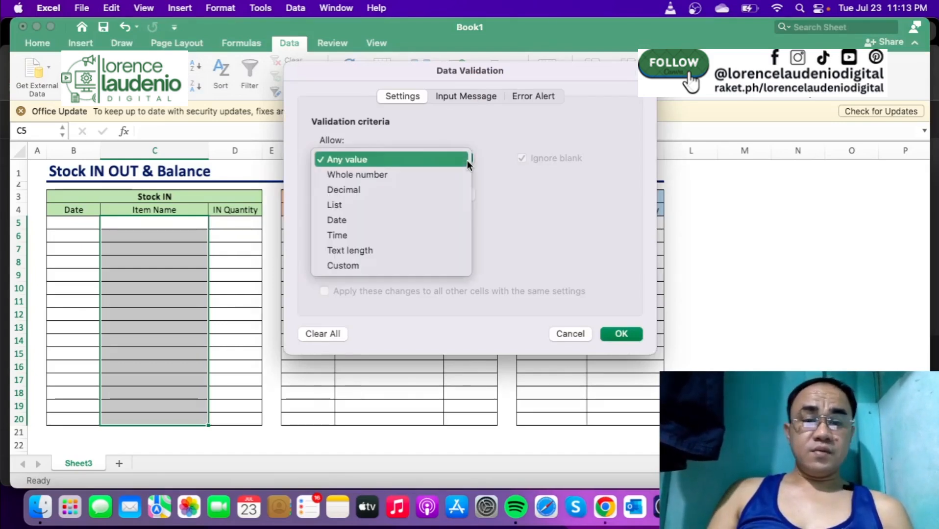
pyautogui.click(425, 206)
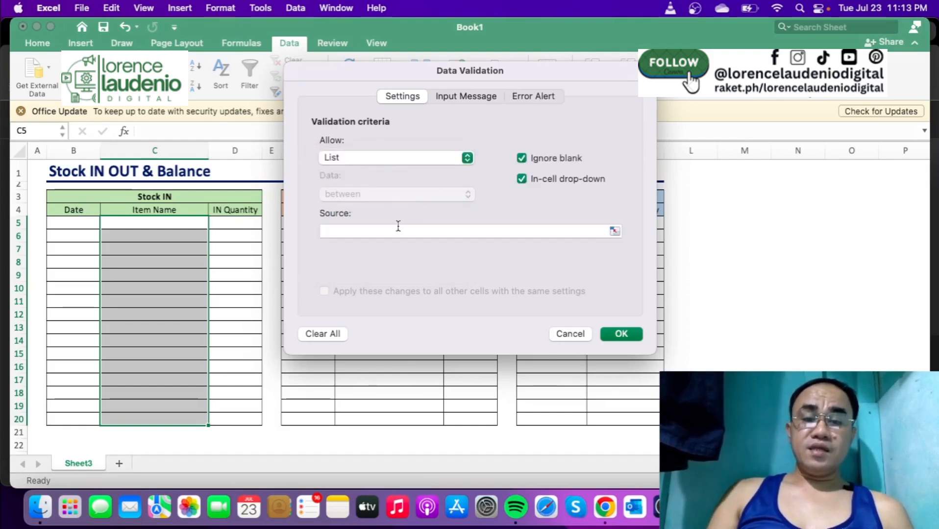
# - Use the Stock BALANCE item names =$J$5:$J$9 as the validation list's source and apply the rule
pyautogui.click(398, 229)
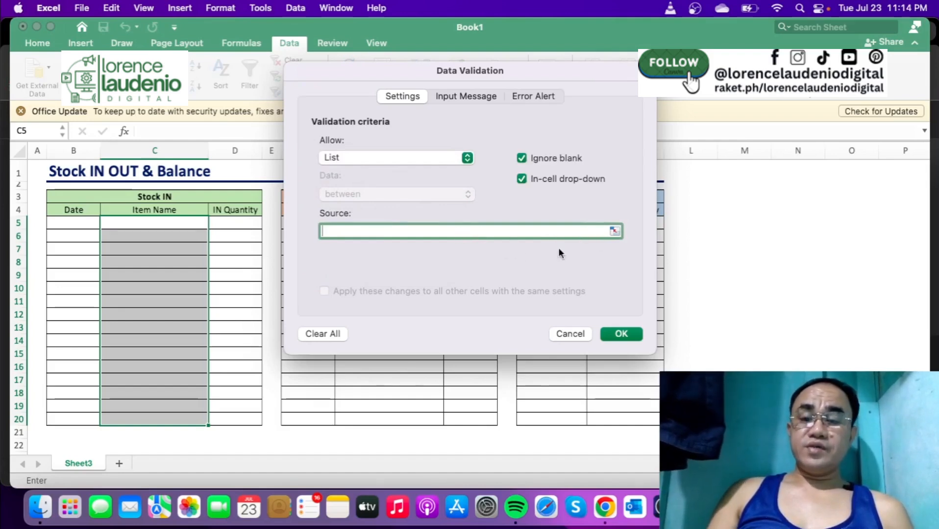
pyautogui.click(615, 231)
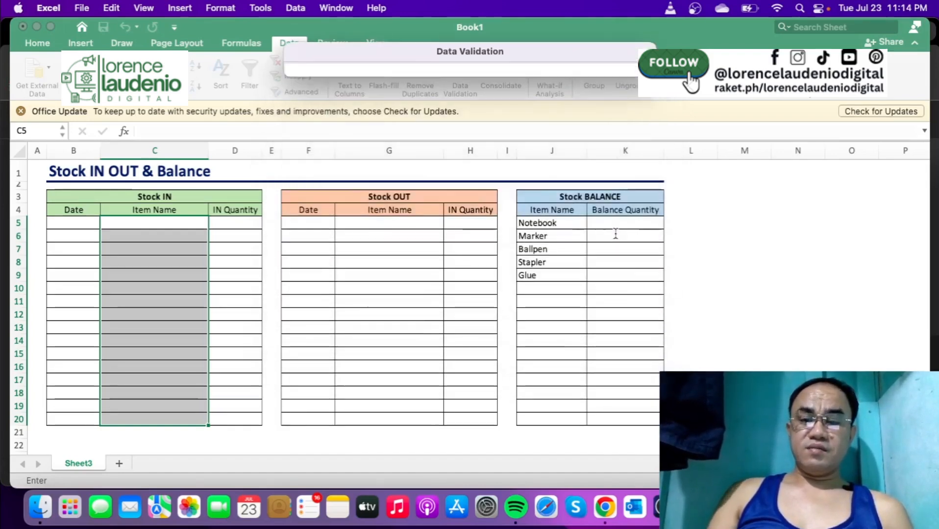
pyautogui.click(579, 227)
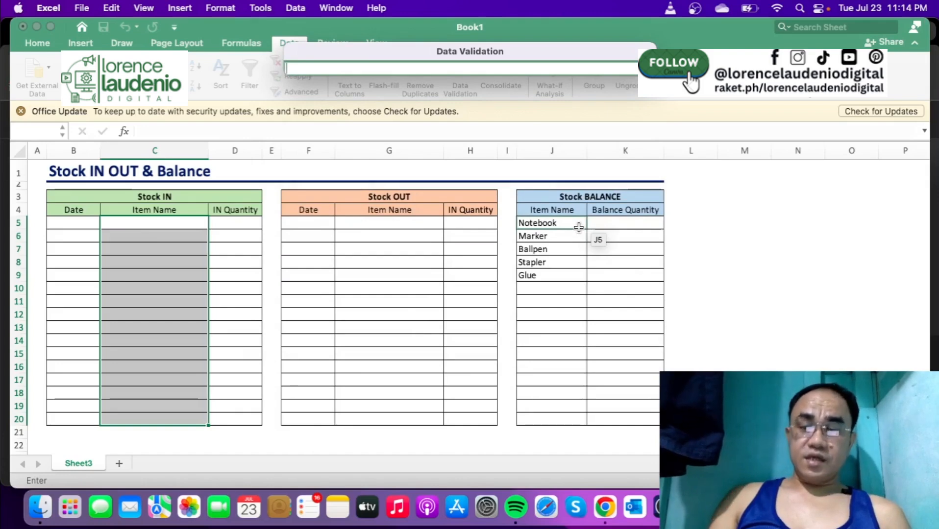
pyautogui.click(579, 226)
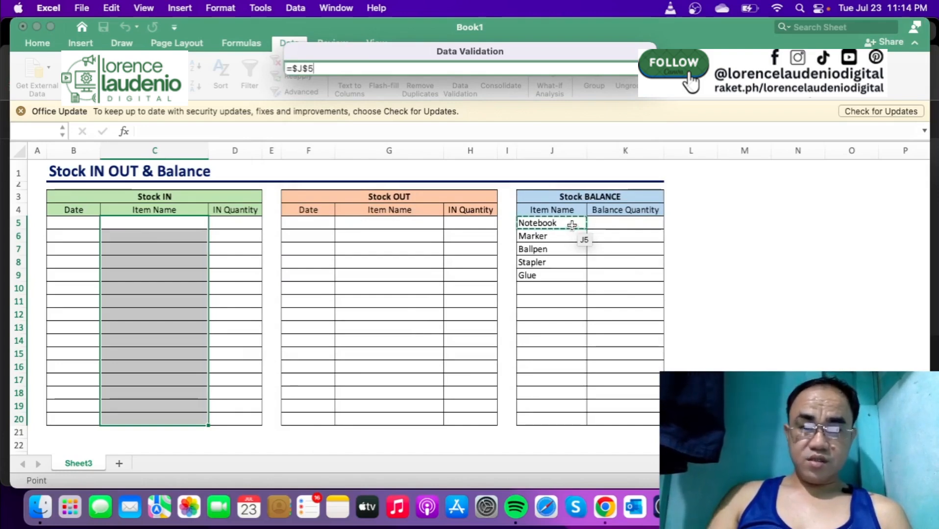
pyautogui.moveTo(572, 225); pyautogui.dragTo(568, 279)
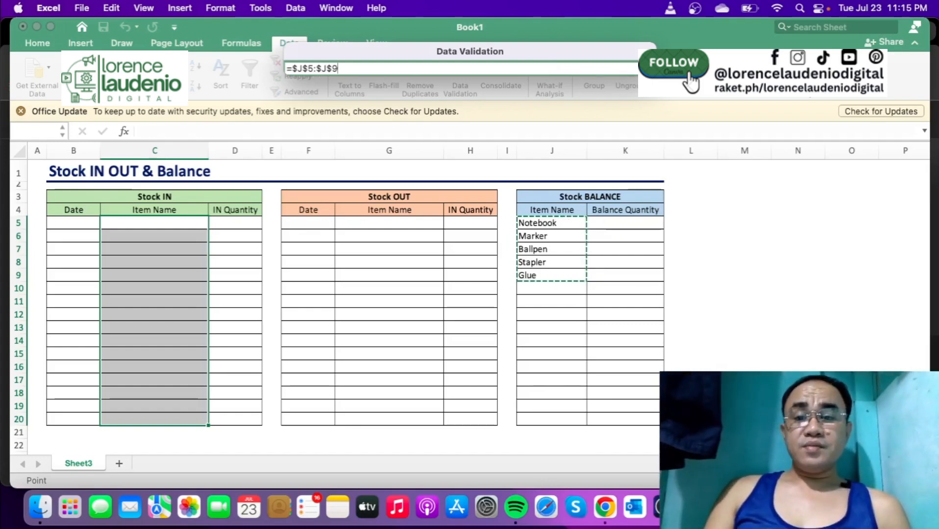
pyautogui.click(648, 68)
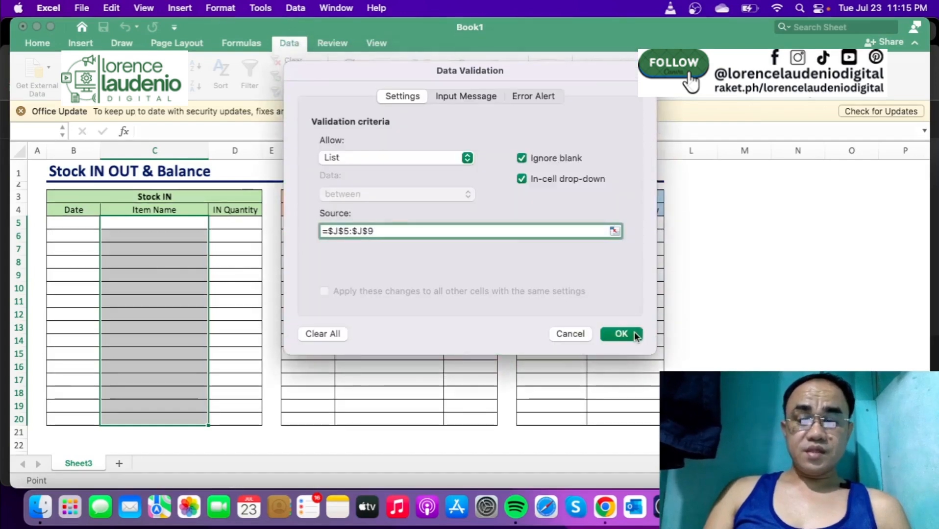
pyautogui.click(634, 333)
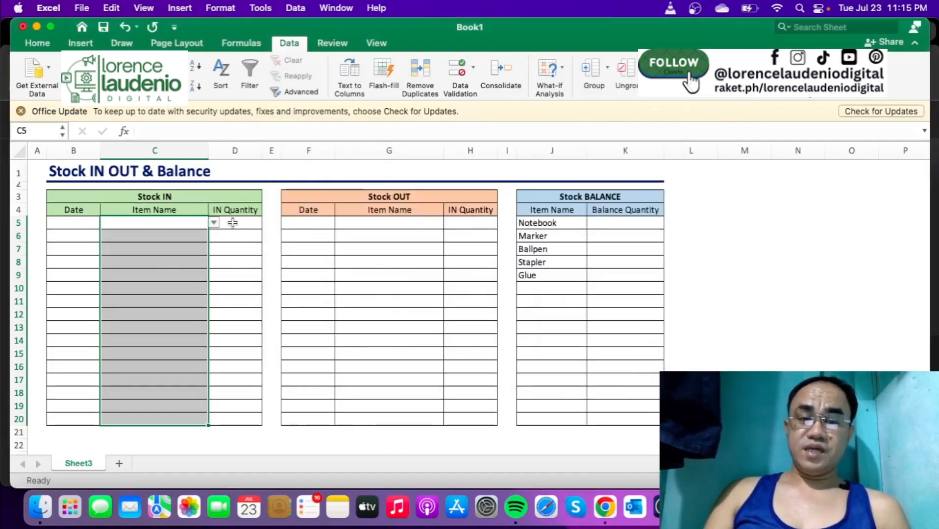
# - Check the item choices offered by the drop-down list in C5 without picking one
pyautogui.click(213, 223)
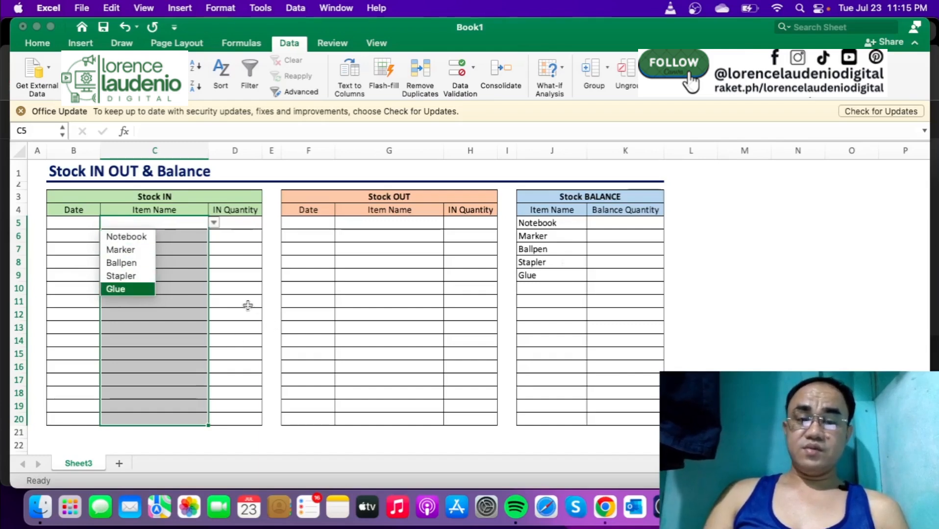
pyautogui.click(247, 304)
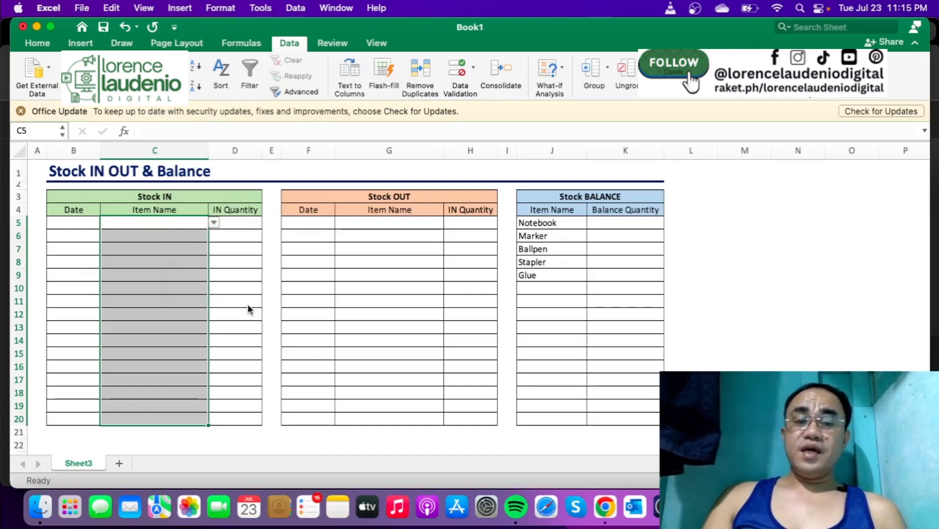
pyautogui.click(226, 259)
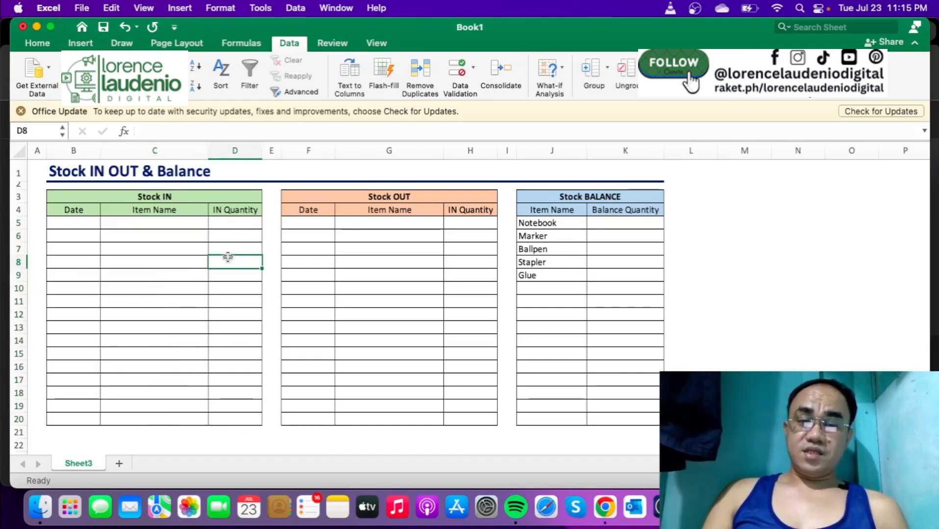
# - Copy only the validation of C5 to the Stock OUT item name cells G5:G20 and clear the copy marquee
pyautogui.click(185, 224)
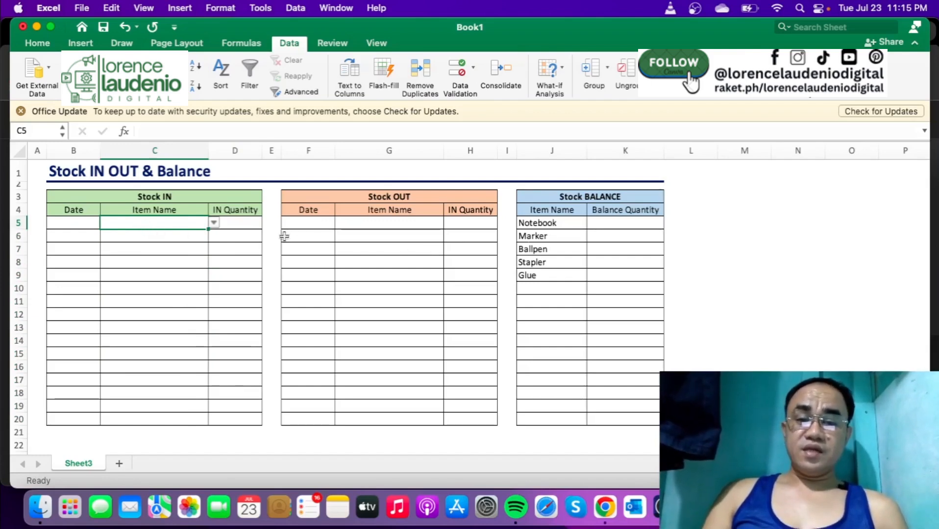
pyautogui.click(383, 222)
pyautogui.click(192, 221)
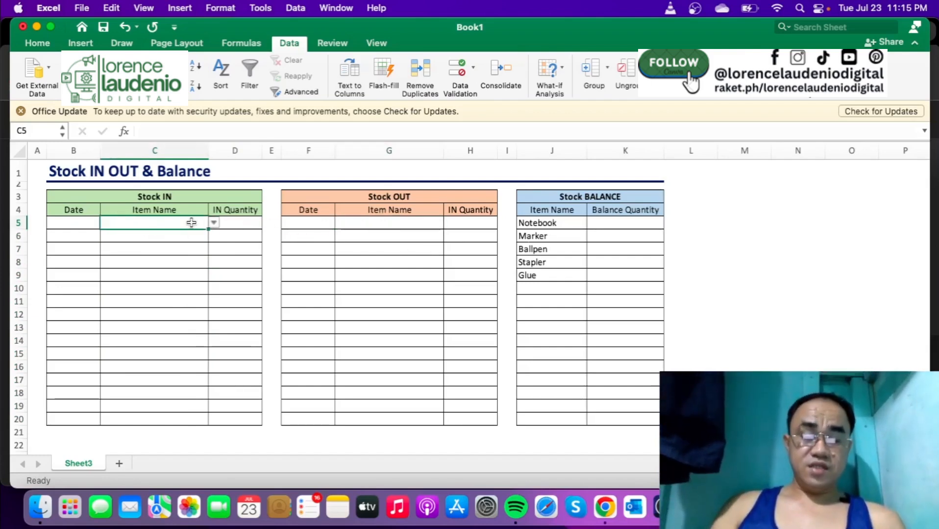
pyautogui.press('super+c')
pyautogui.moveTo(377, 221); pyautogui.dragTo(380, 425)
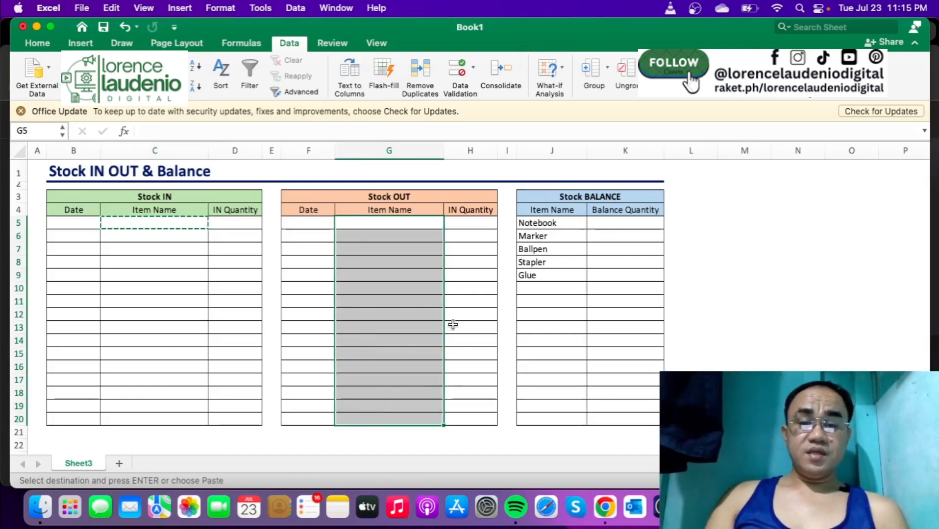
pyautogui.rightClick(408, 284)
pyautogui.moveTo(588, 167)
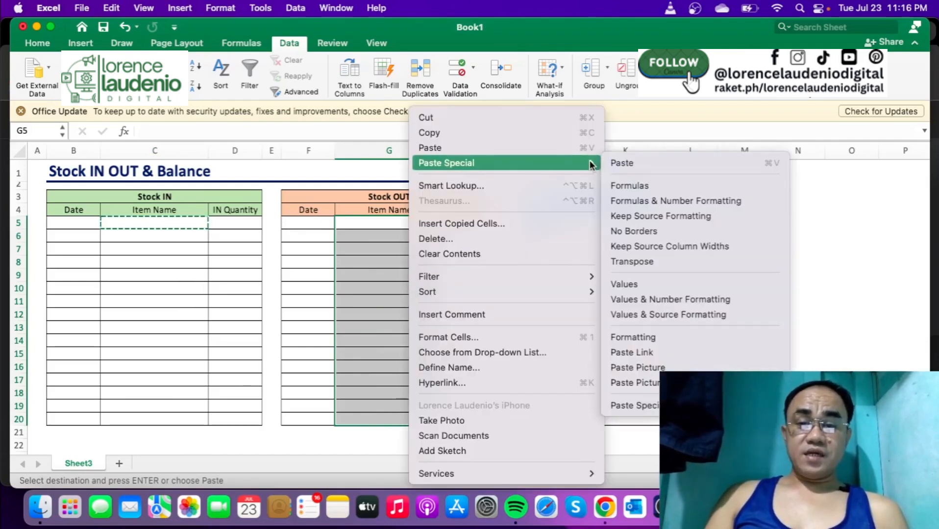
pyautogui.click(637, 405)
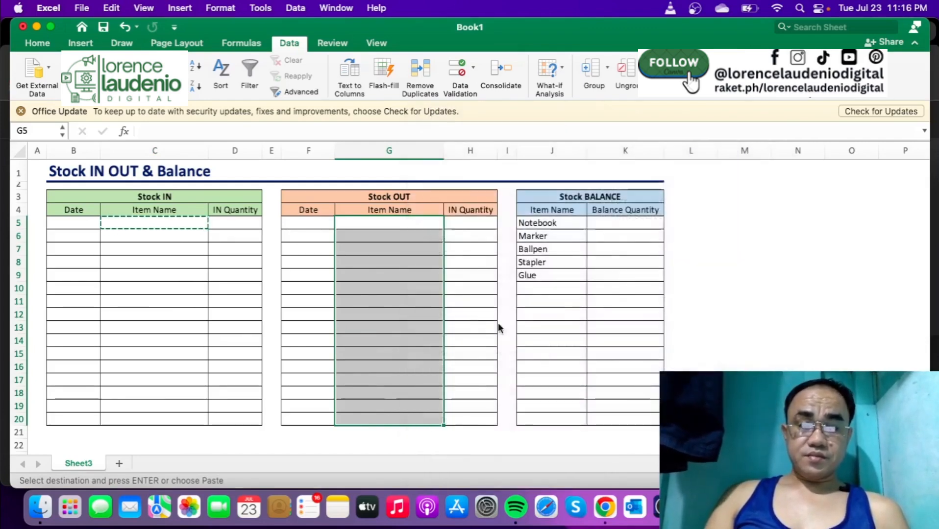
pyautogui.click(576, 328)
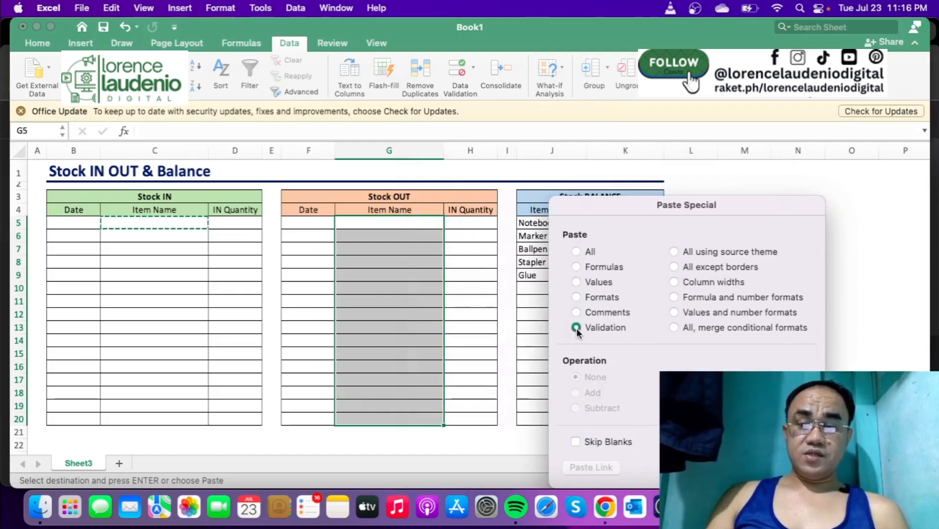
pyautogui.press('Return')
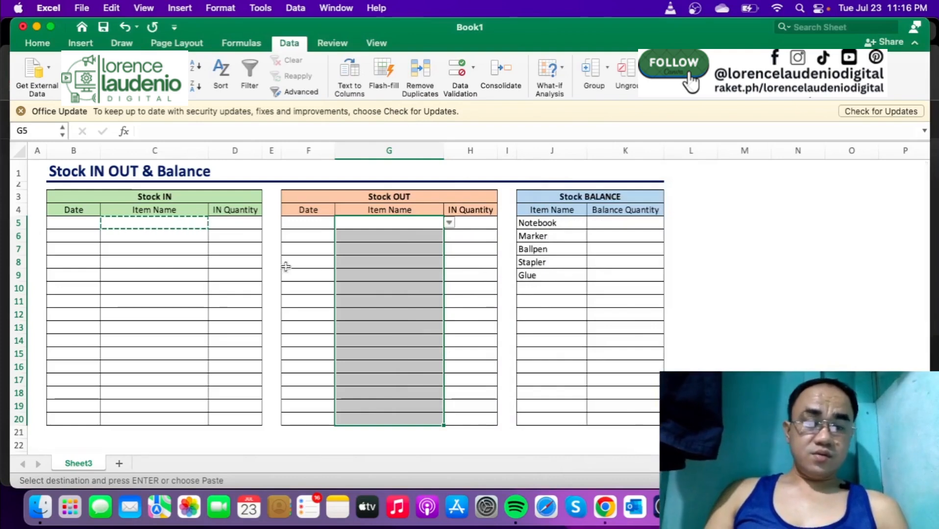
pyautogui.press('Escape')
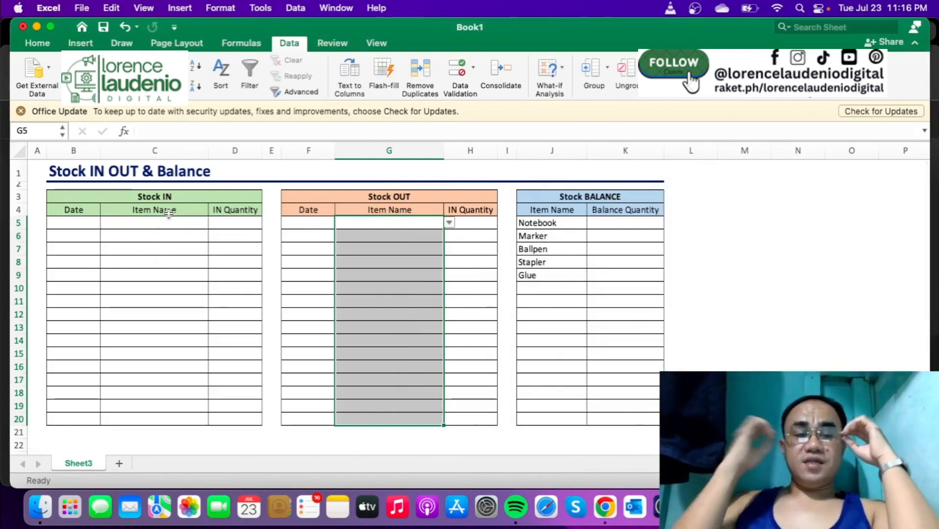
# - Enter 7/23/2024 as the first Stock IN date in B5, correcting the mistyped year
pyautogui.click(75, 222)
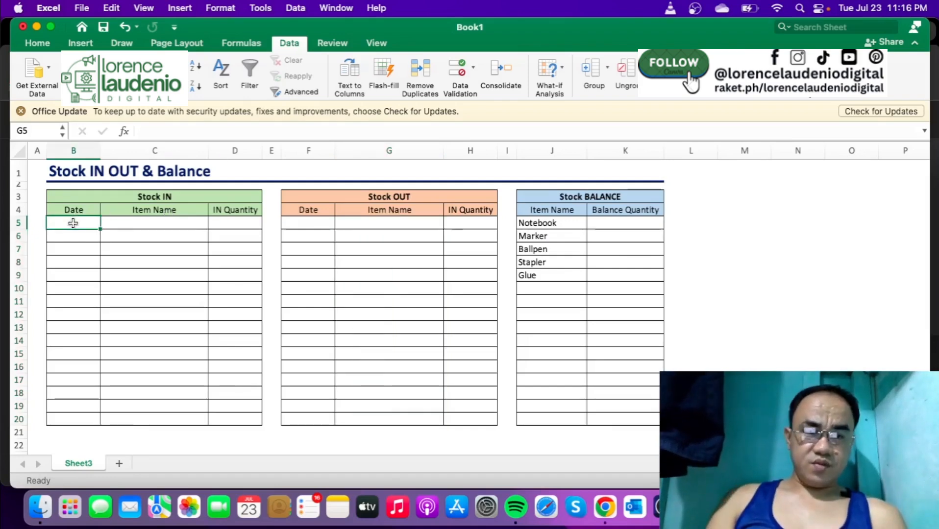
pyautogui.write('7/')
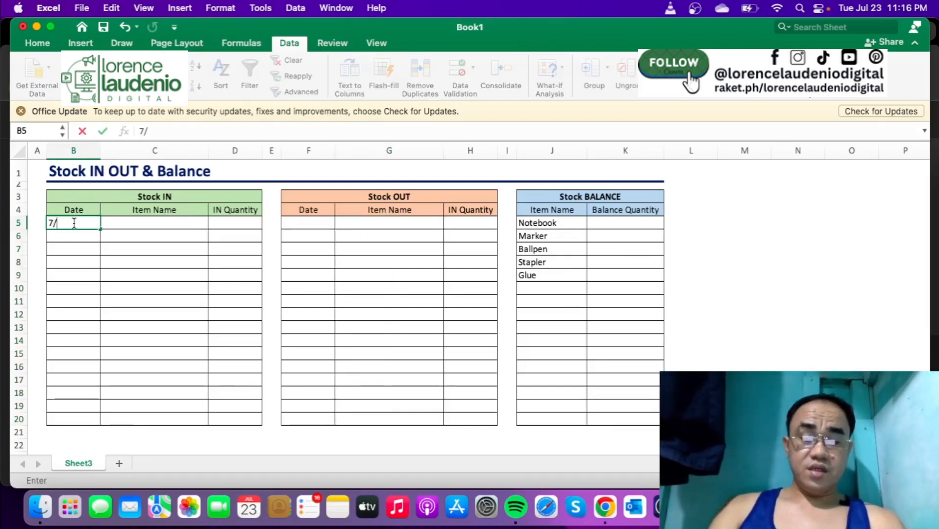
pyautogui.write('23/202')
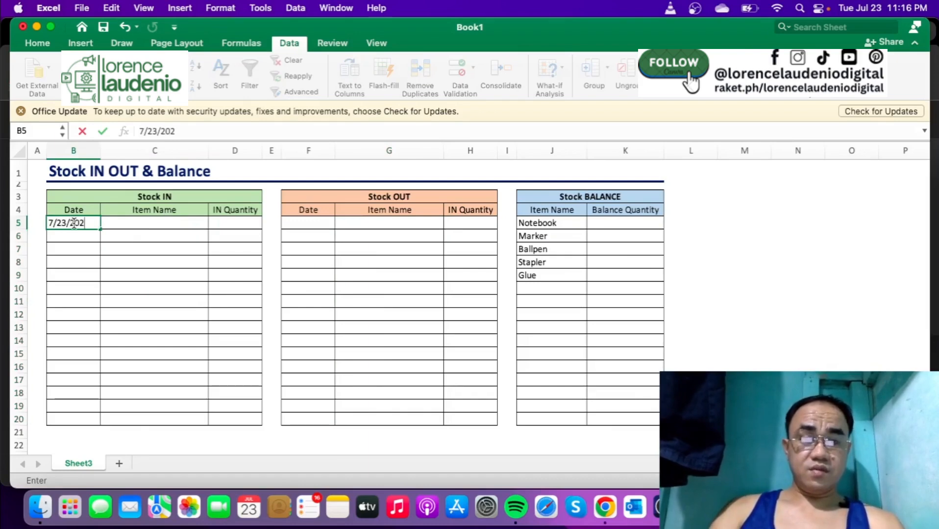
pyautogui.write('3')
pyautogui.hotkey('ctrl', 'Return')
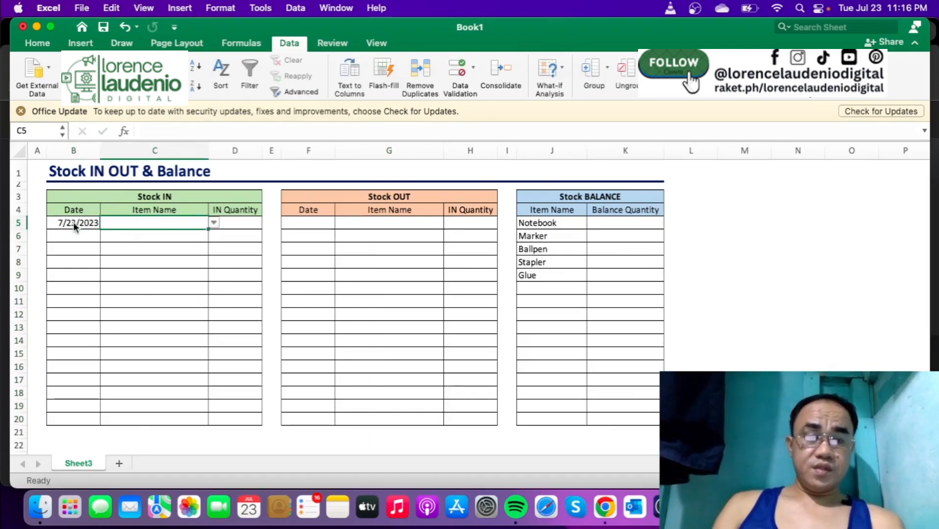
pyautogui.click(192, 129)
pyautogui.press('BackSpace')
pyautogui.write('4')
pyautogui.press('Tab')
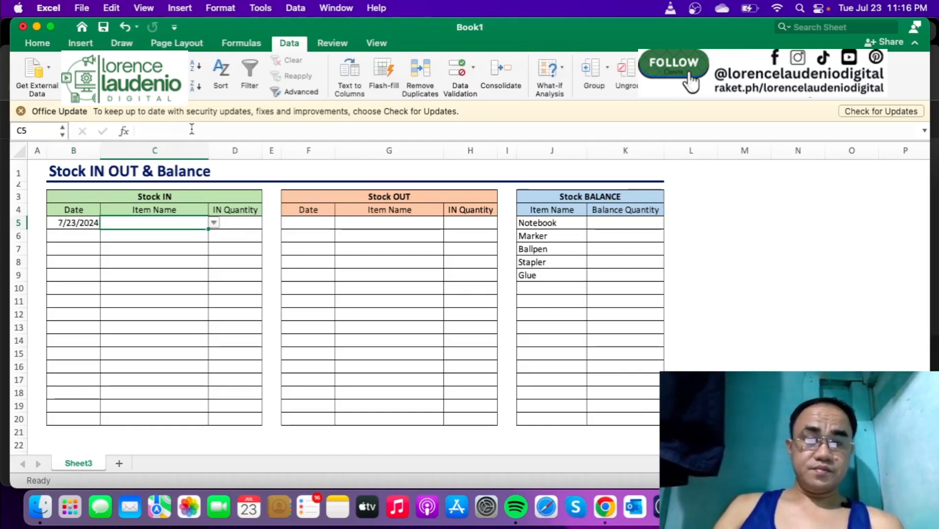
# - Choose Notebook as the item in C5 and enter 100 as its IN quantity in D5
pyautogui.click(214, 223)
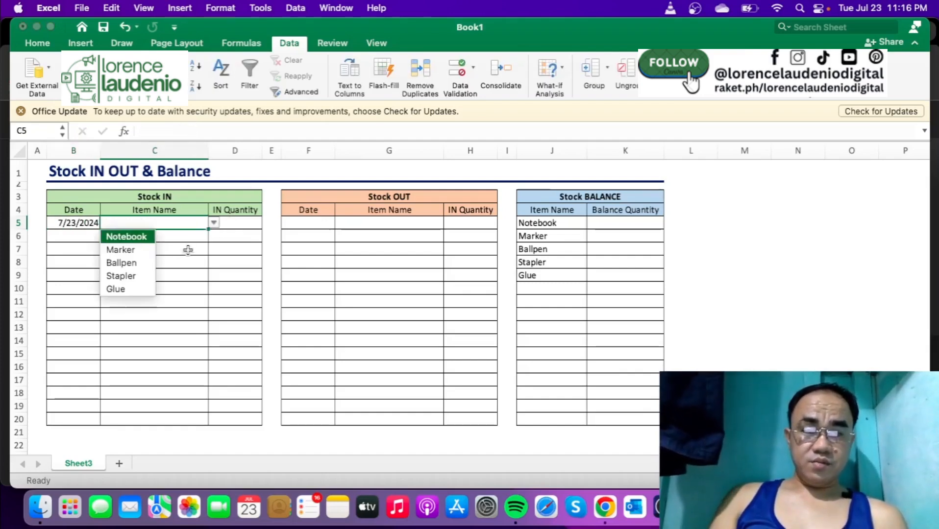
pyautogui.click(145, 238)
pyautogui.click(253, 223)
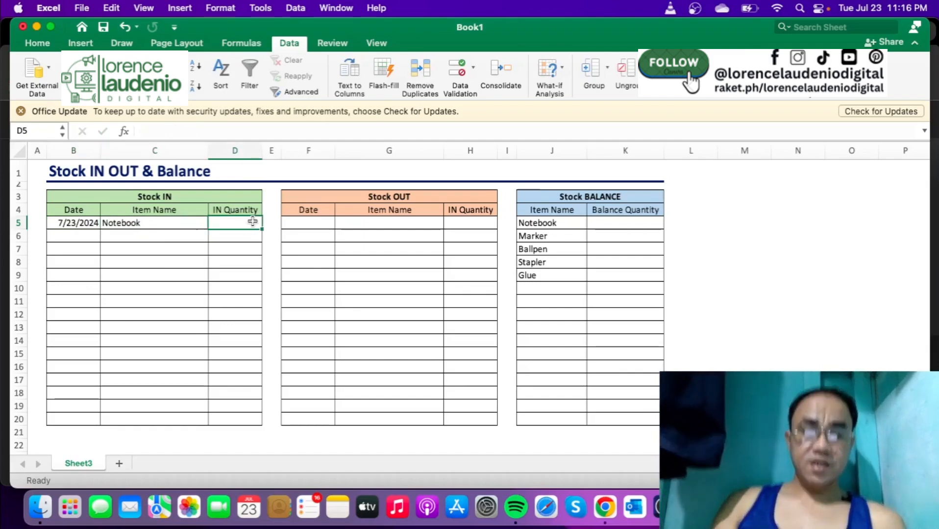
pyautogui.write('100')
pyautogui.press('Return')
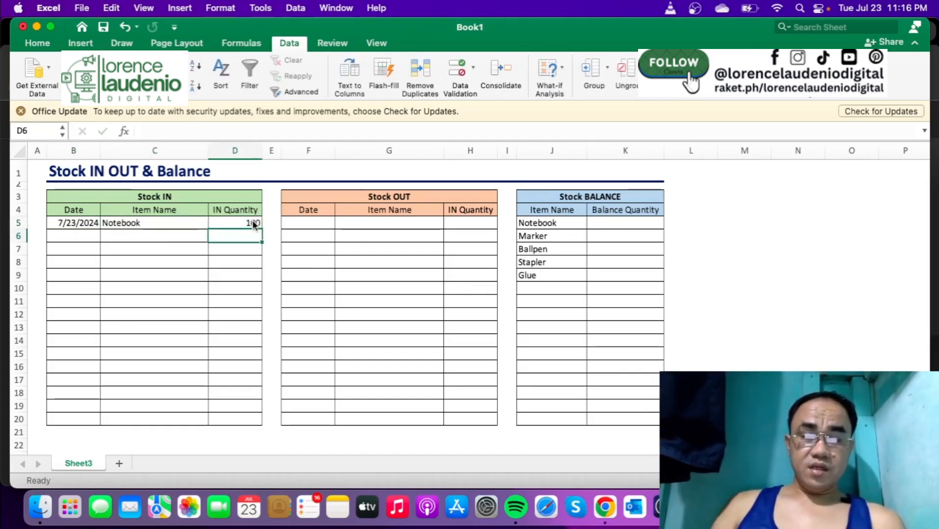
# - Fill the Stock IN date from B5 down into B6
pyautogui.press('Left')
pyautogui.press('Left')
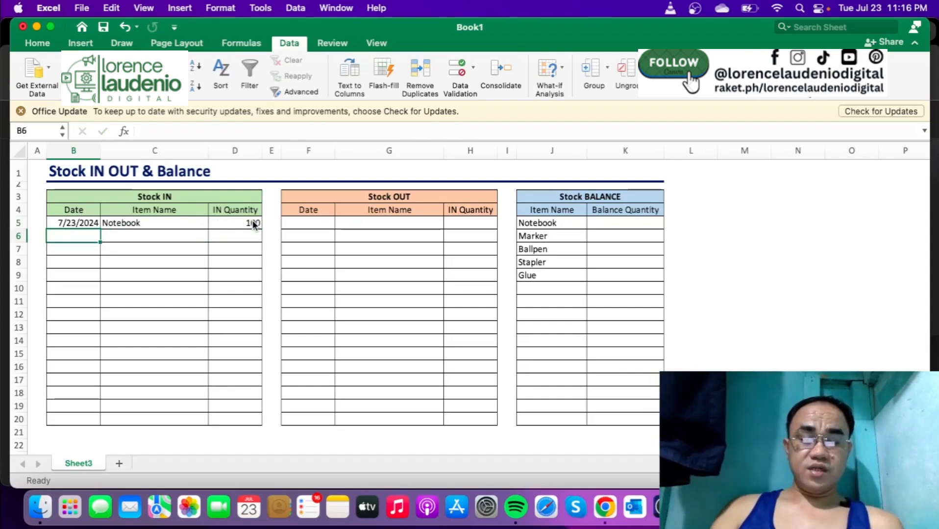
pyautogui.hotkey('ctrl', 'd')
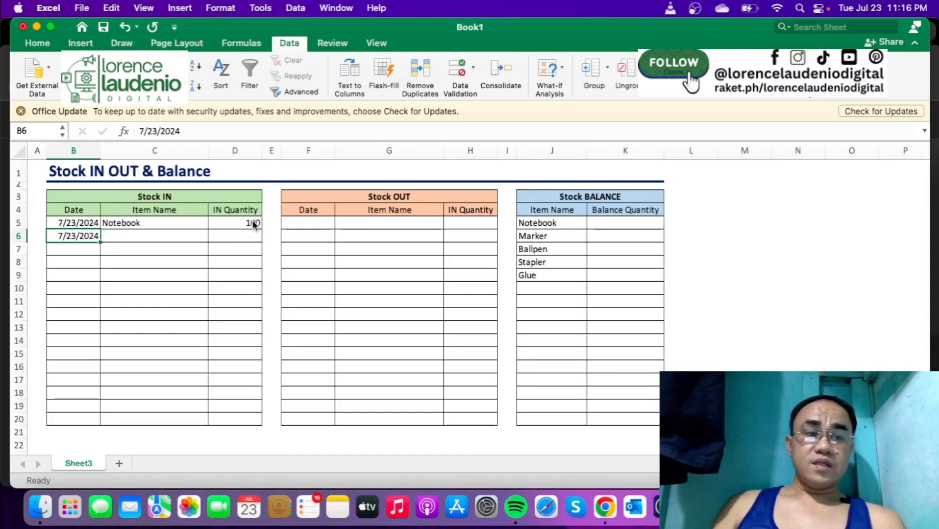
# - Choose Marker as the item in C6 and enter 90 as its IN quantity in D6
pyautogui.press('Tab')
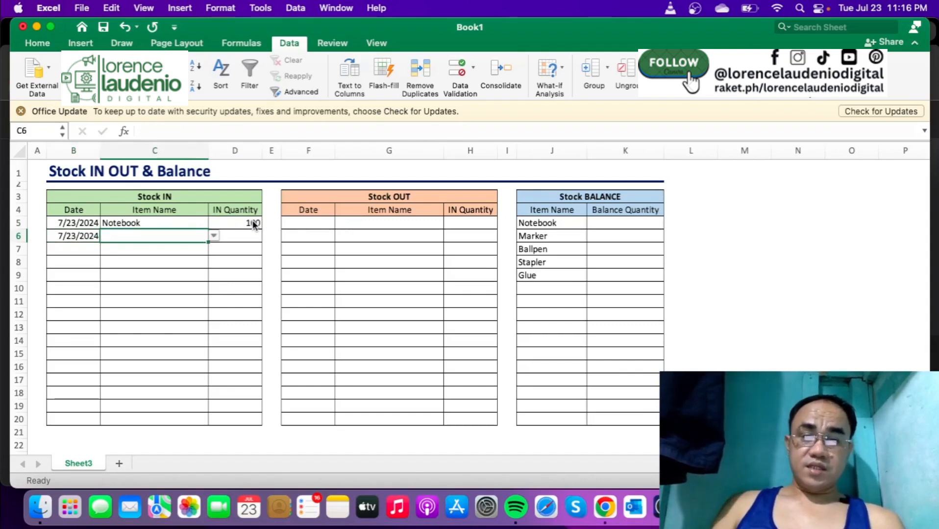
pyautogui.click(214, 236)
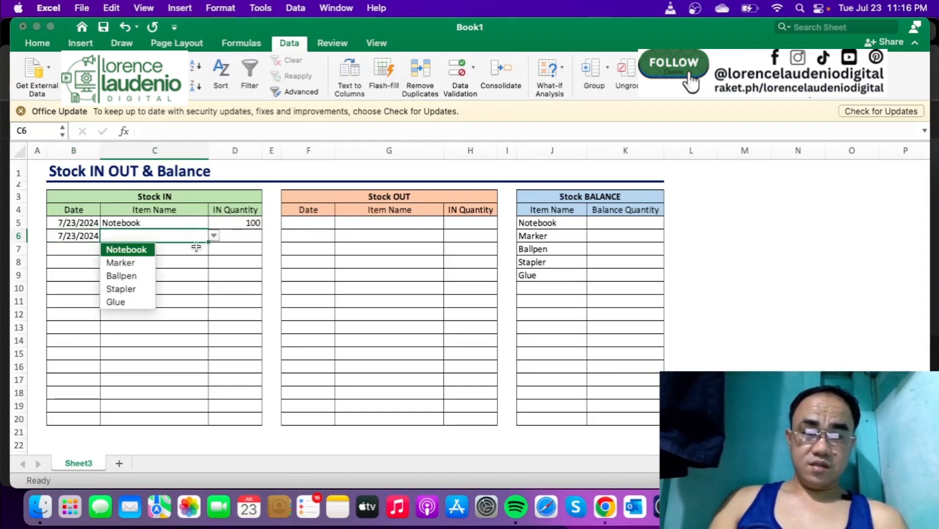
pyautogui.click(148, 263)
pyautogui.click(252, 236)
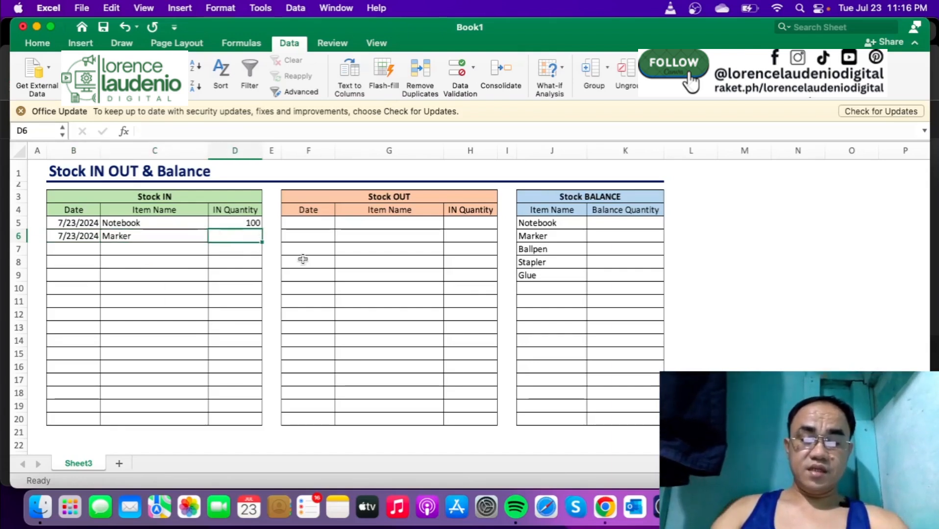
pyautogui.write('90')
pyautogui.press('Return')
# - Complete Stock IN row 7 with the date filled down from B6, item Ballpen and IN quantity 30
pyautogui.press('Left')
pyautogui.press('Left')
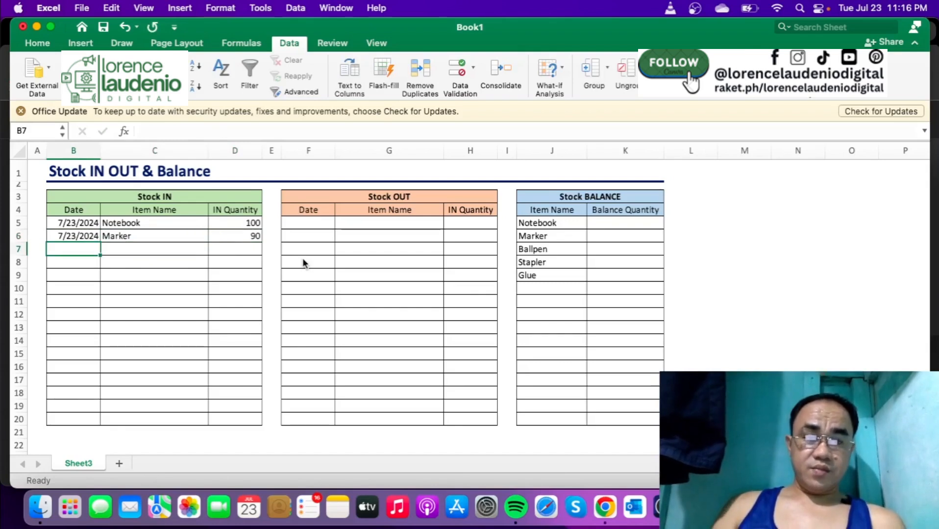
pyautogui.hotkey('ctrl', 'd')
pyautogui.press('Right')
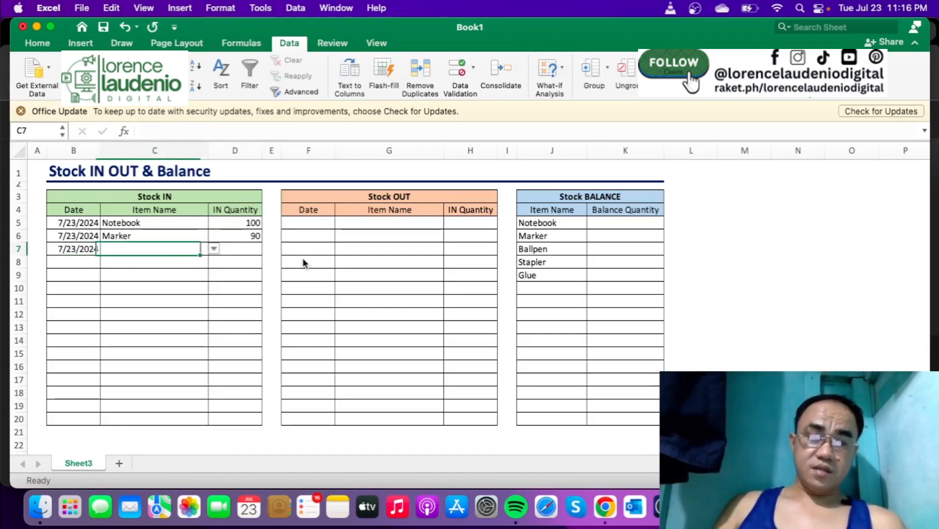
pyautogui.click(212, 250)
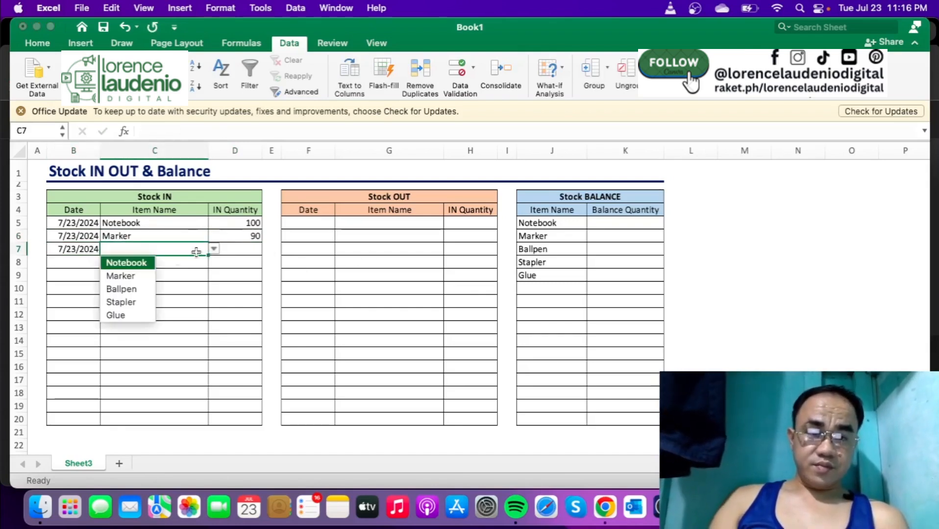
pyautogui.click(147, 290)
pyautogui.click(251, 249)
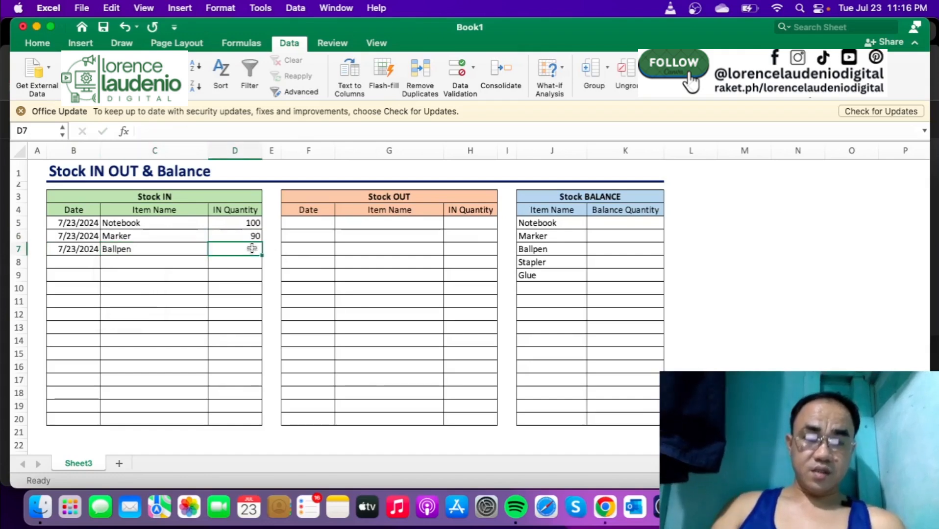
pyautogui.write('80')
pyautogui.press('Return')
# - Complete Stock IN row 8 with the date filled down from B7, item Stapler and IN quantity 20
pyautogui.press('Left')
pyautogui.press('Left')
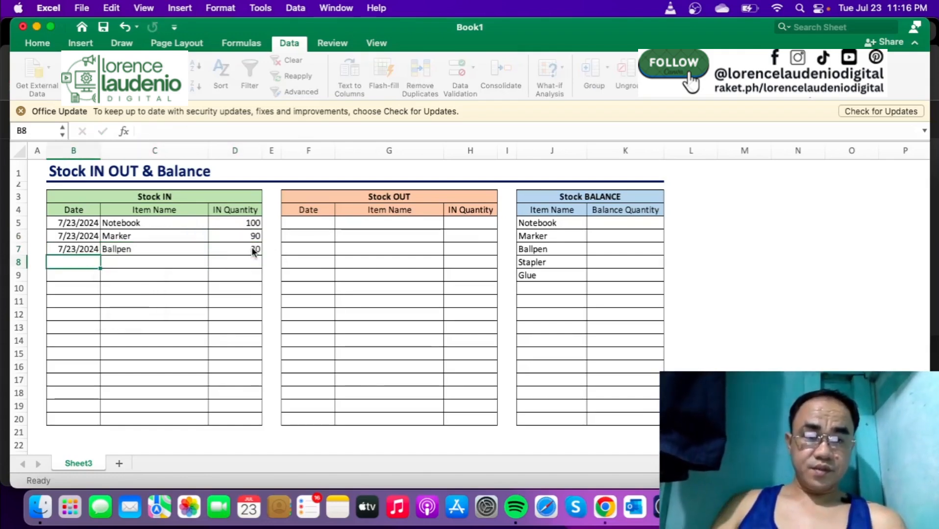
pyautogui.hotkey('ctrl', 'd')
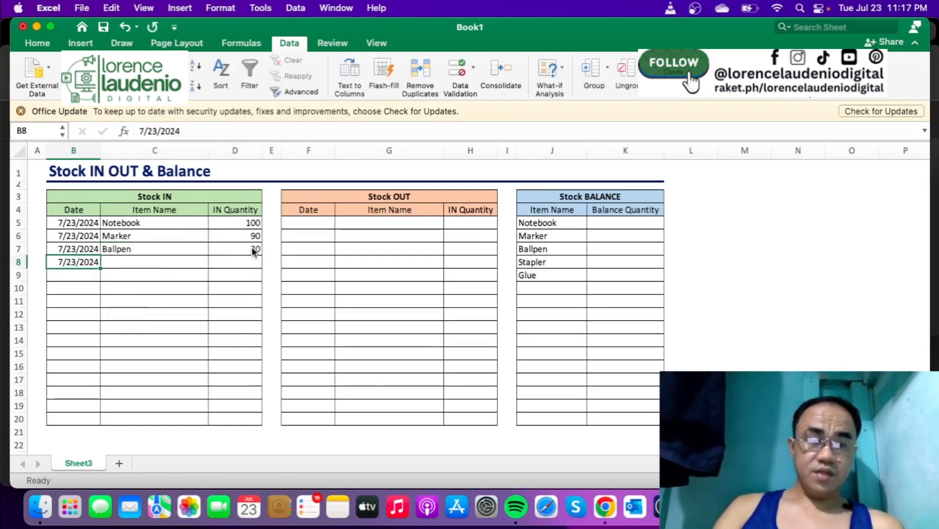
pyautogui.click(199, 260)
pyautogui.click(214, 262)
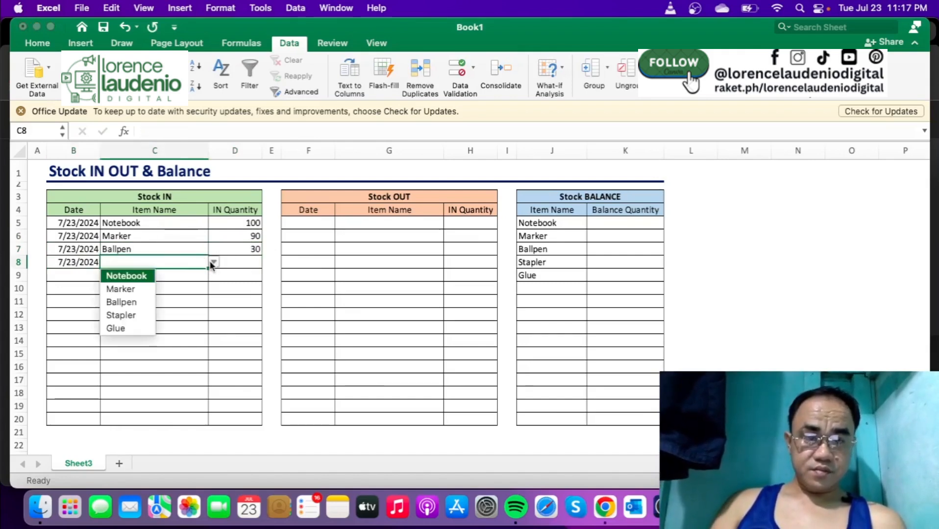
pyautogui.click(122, 316)
pyautogui.click(250, 266)
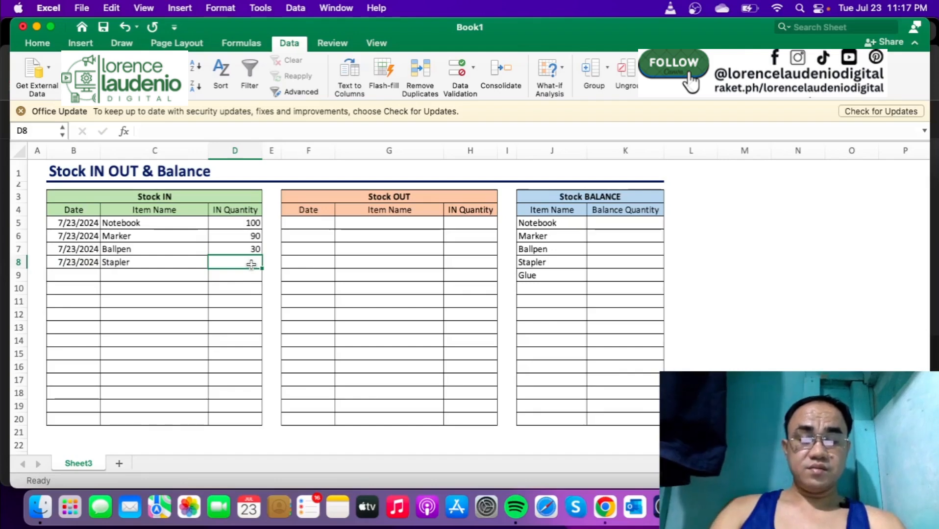
pyautogui.write('20')
pyautogui.press('Return')
# - Complete Stock IN row 9 with the date filled down from B8, item Glue and IN quantity 15
pyautogui.press('Left')
pyautogui.press('Left')
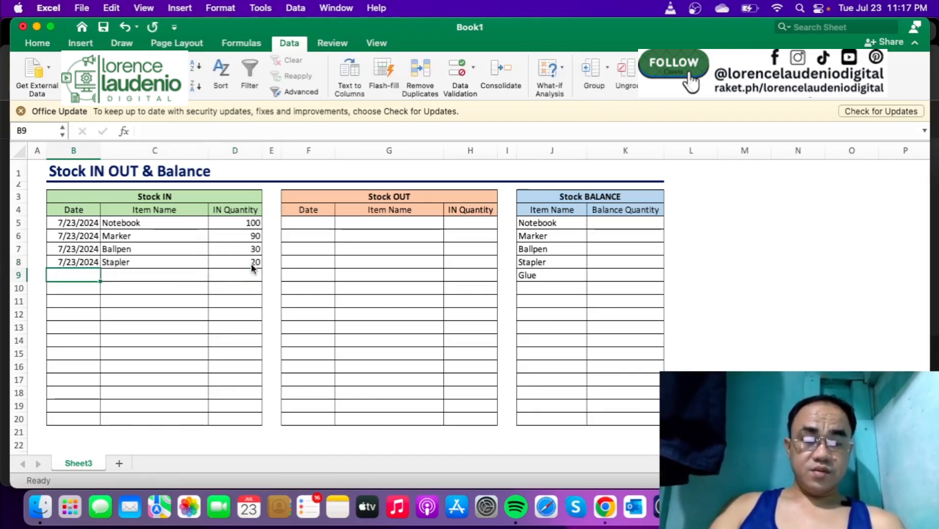
pyautogui.hotkey('ctrl', 'd')
pyautogui.click(191, 274)
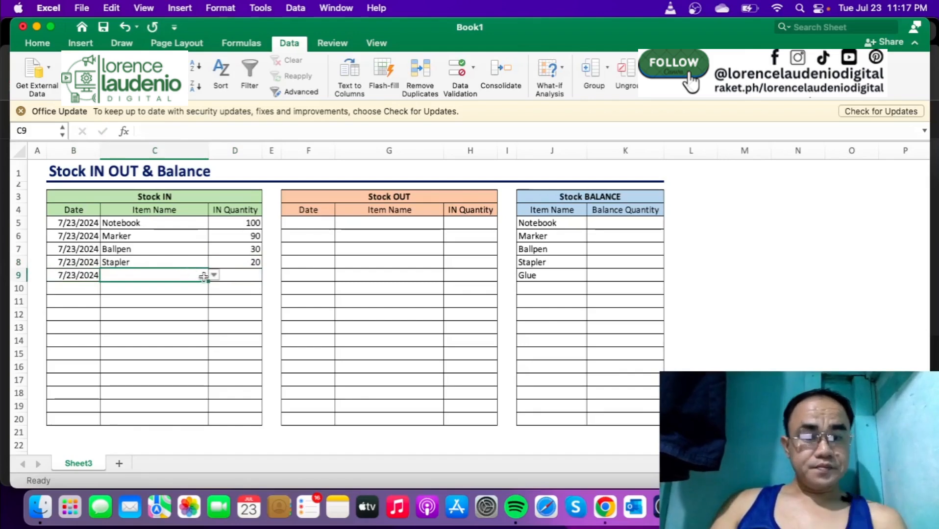
pyautogui.click(214, 275)
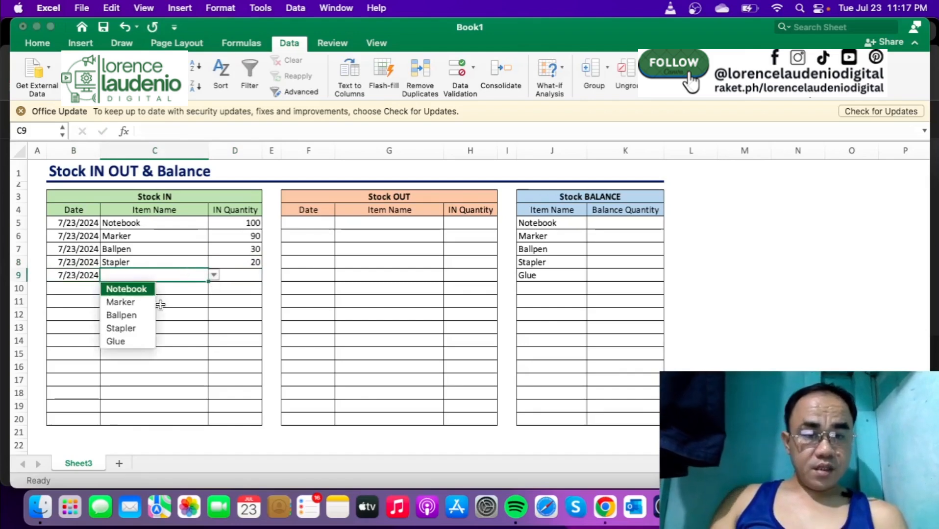
pyautogui.click(138, 338)
pyautogui.click(244, 277)
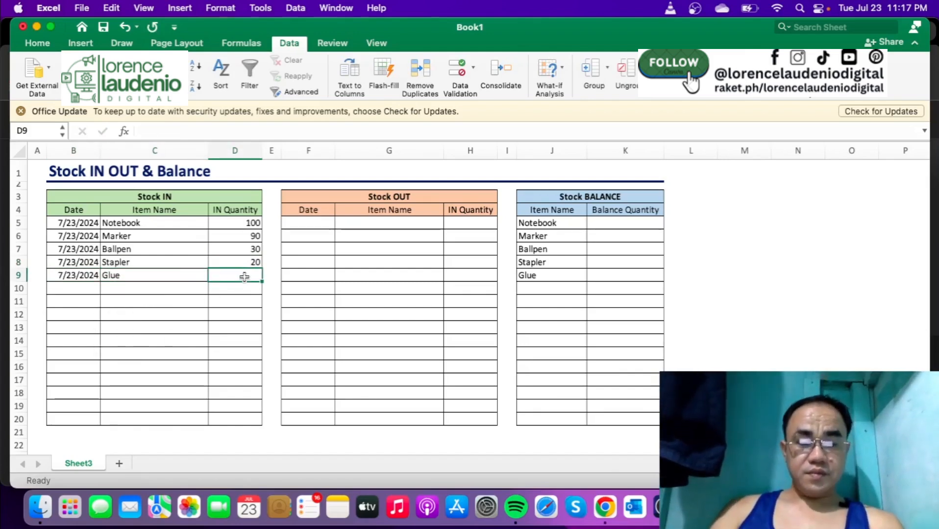
pyautogui.write('15')
pyautogui.press('Tab')
# - Enter 7/23/2024 as the first Stock OUT date in F5
pyautogui.press('Up')
pyautogui.press('Up')
pyautogui.press('Up')
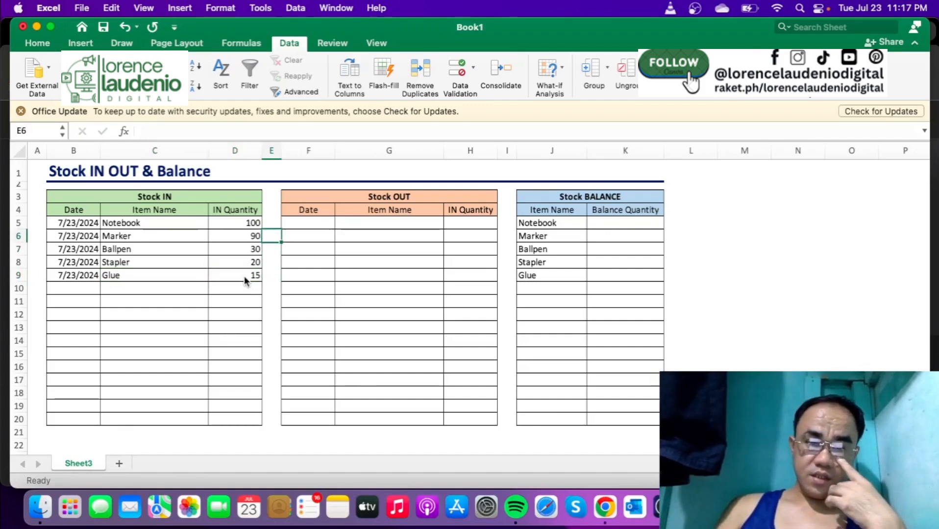
pyautogui.press('Up')
pyautogui.press('Right')
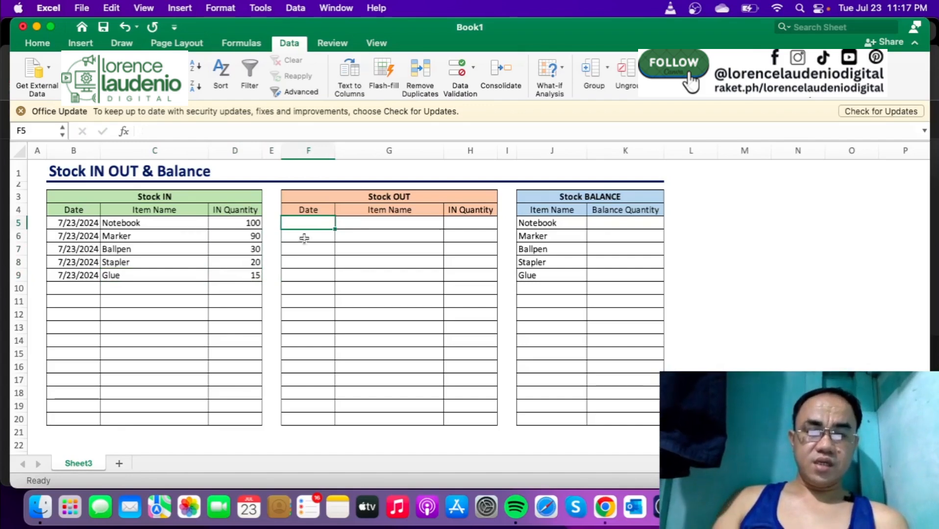
pyautogui.write('7/')
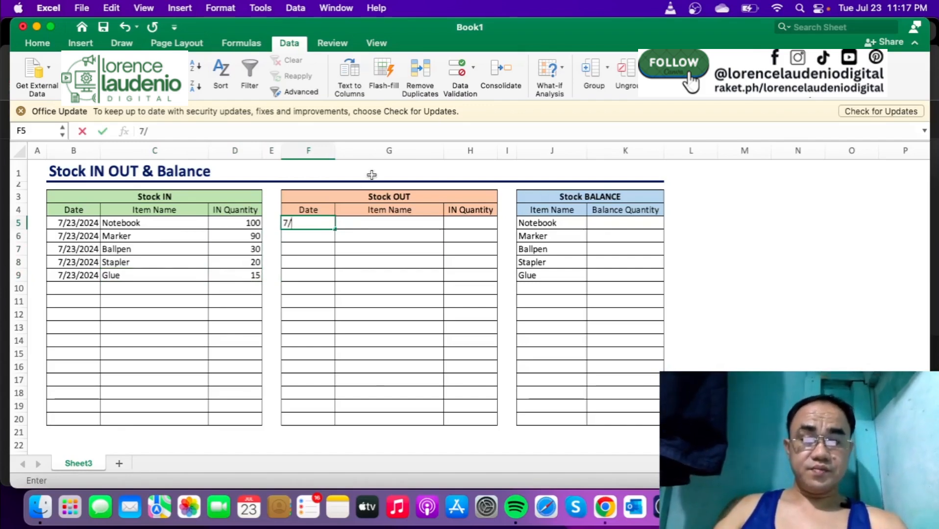
pyautogui.write('23/202')
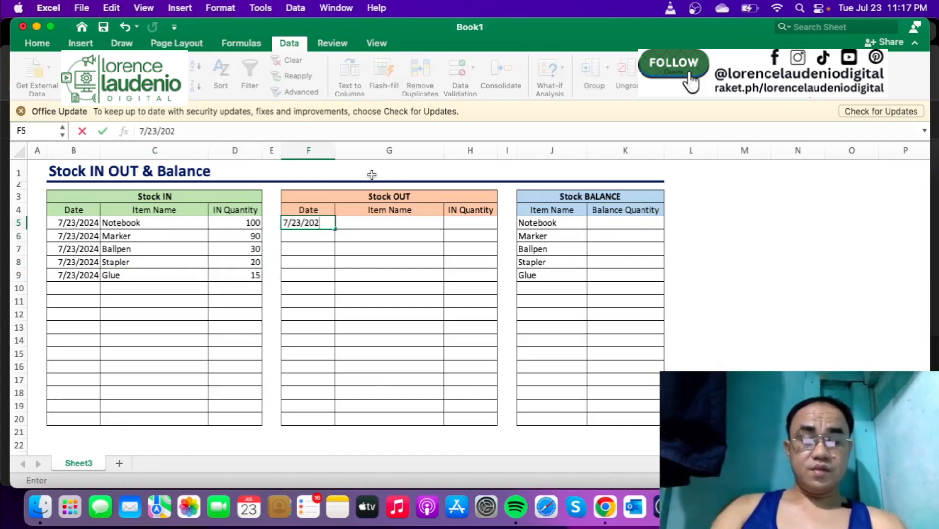
pyautogui.write('4')
pyautogui.press('Tab')
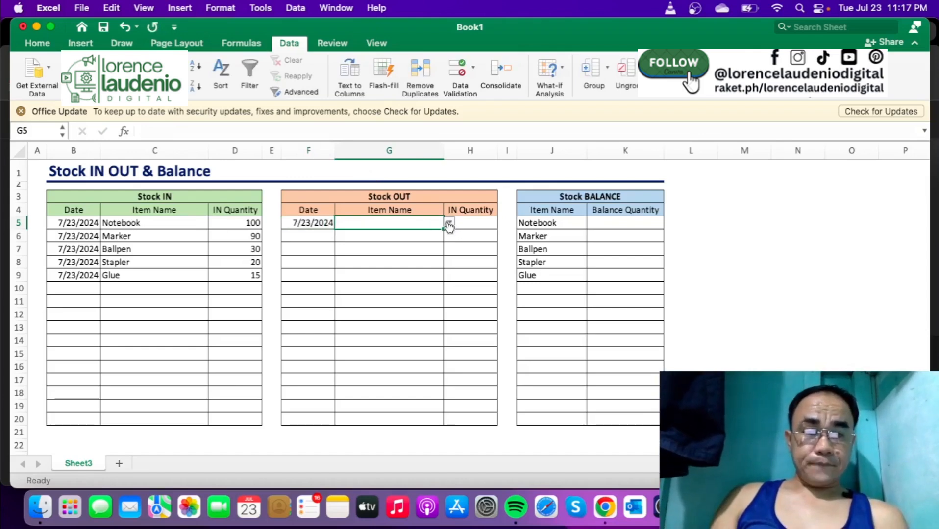
# - Choose Notebook as the Stock OUT item in G5 and enter 20 as its quantity in H5
pyautogui.click(449, 224)
pyautogui.click(383, 237)
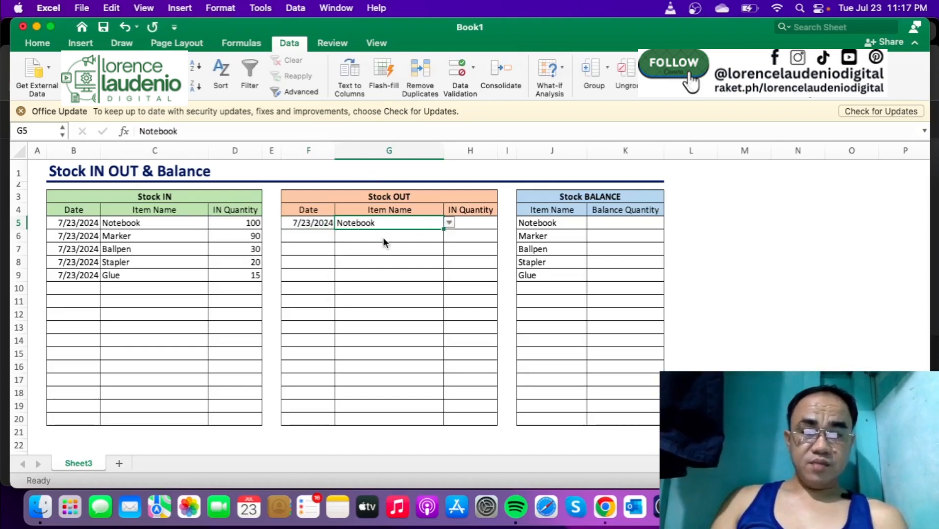
pyautogui.click(484, 223)
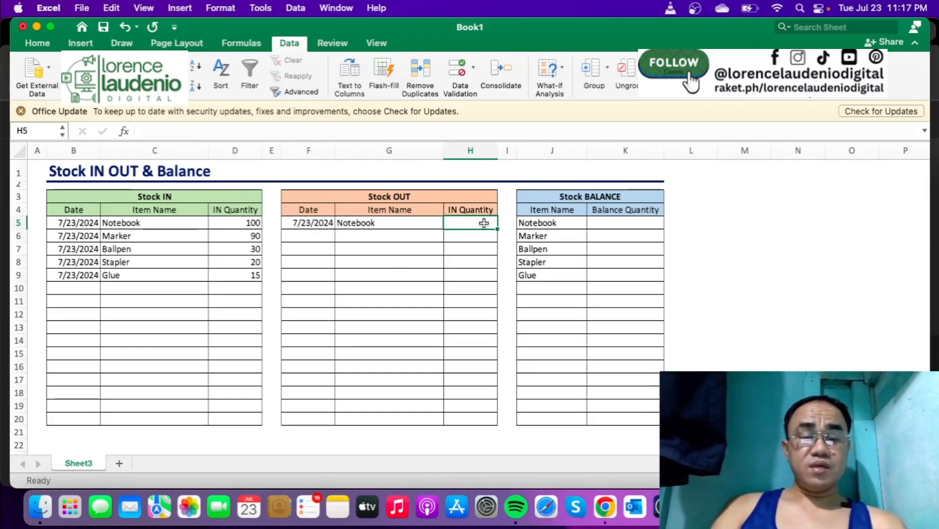
pyautogui.write('20')
pyautogui.press('Tab')
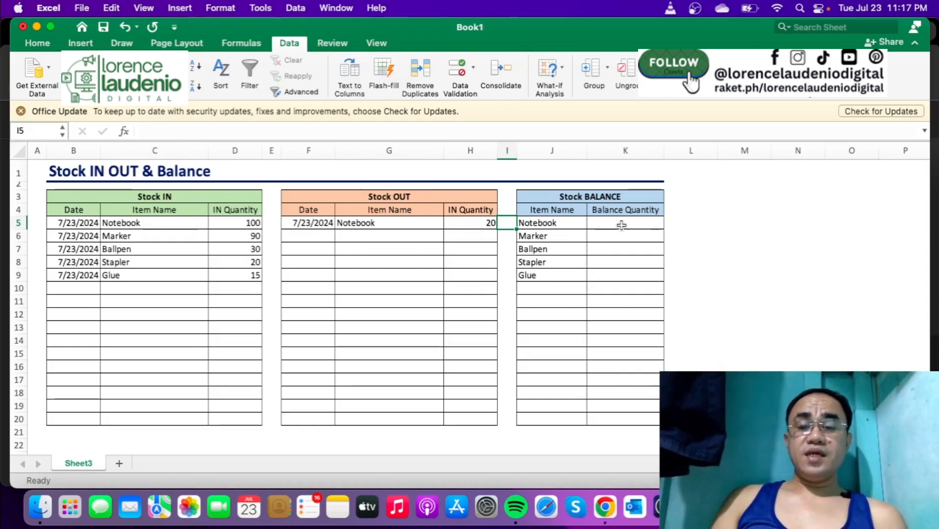
# - Start a SUMIF formula in the Notebook balance cell K5 with range C5:C20 and criterion J5
pyautogui.click(641, 224)
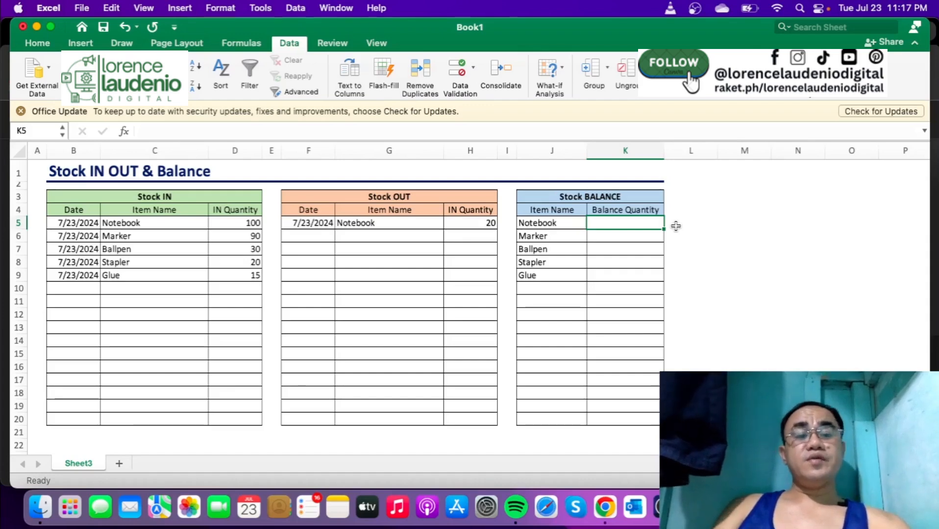
pyautogui.write('=')
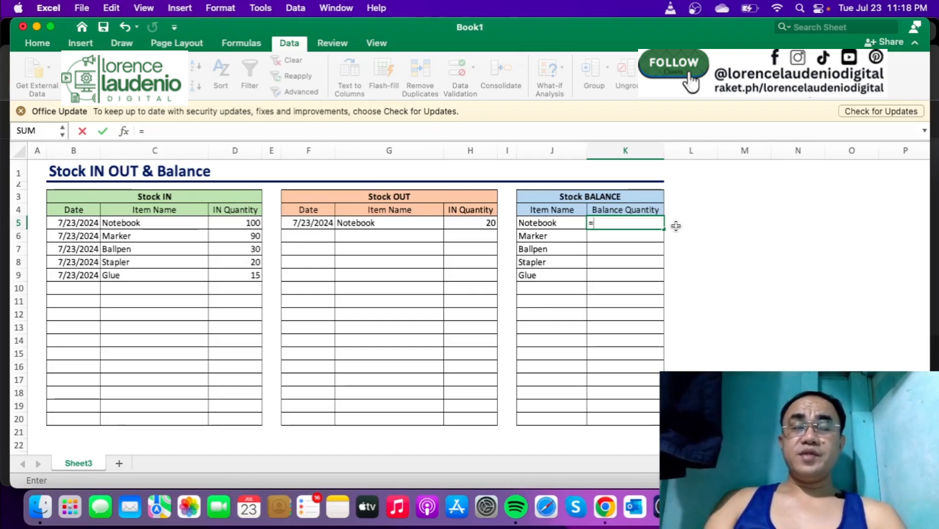
pyautogui.write('sum(')
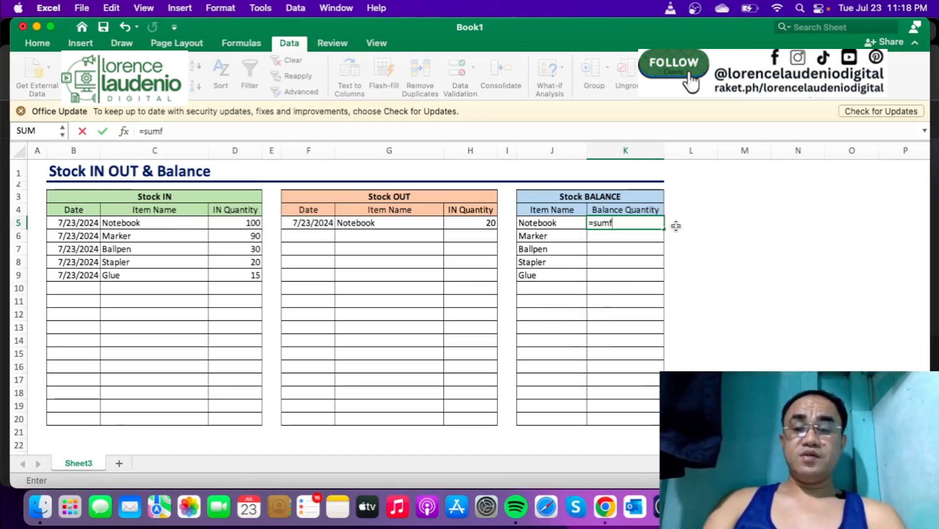
pyautogui.press('BackSpace')
pyautogui.write('if')
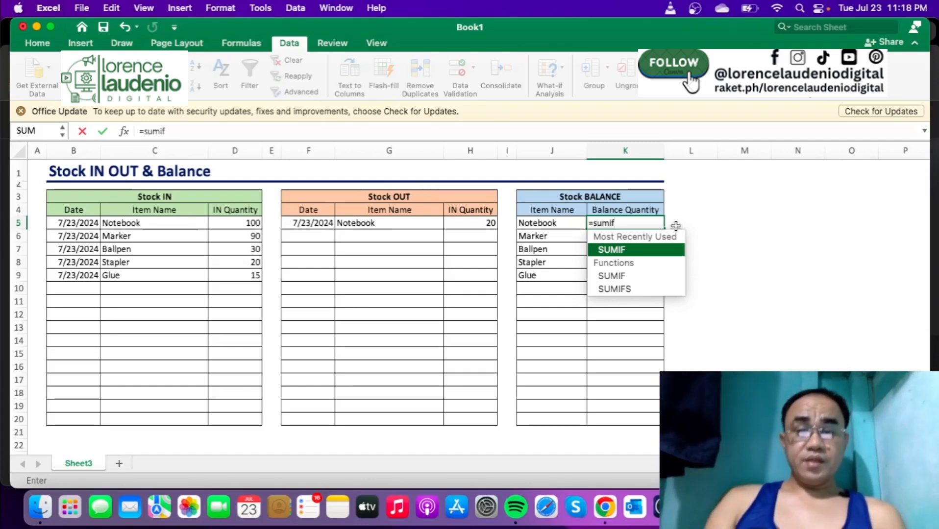
pyautogui.press('Tab')
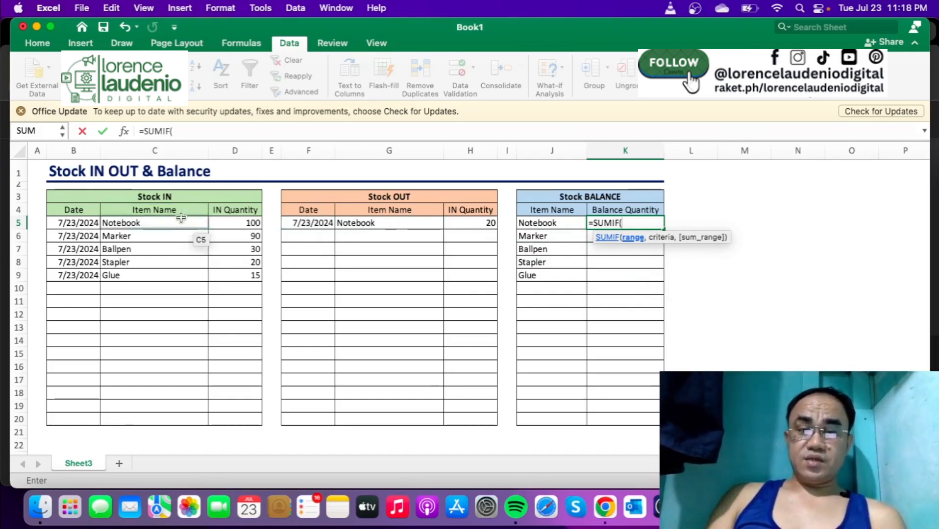
pyautogui.moveTo(170, 224); pyautogui.dragTo(166, 418)
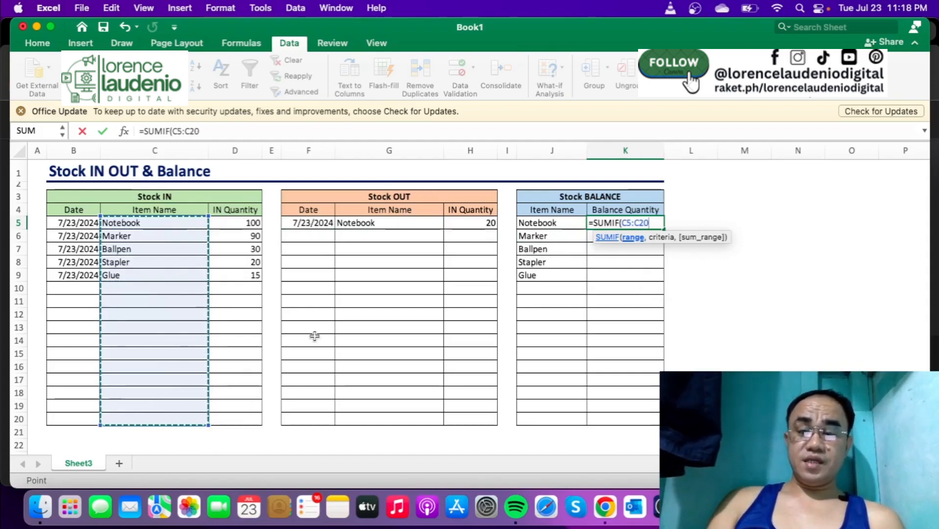
pyautogui.write(',')
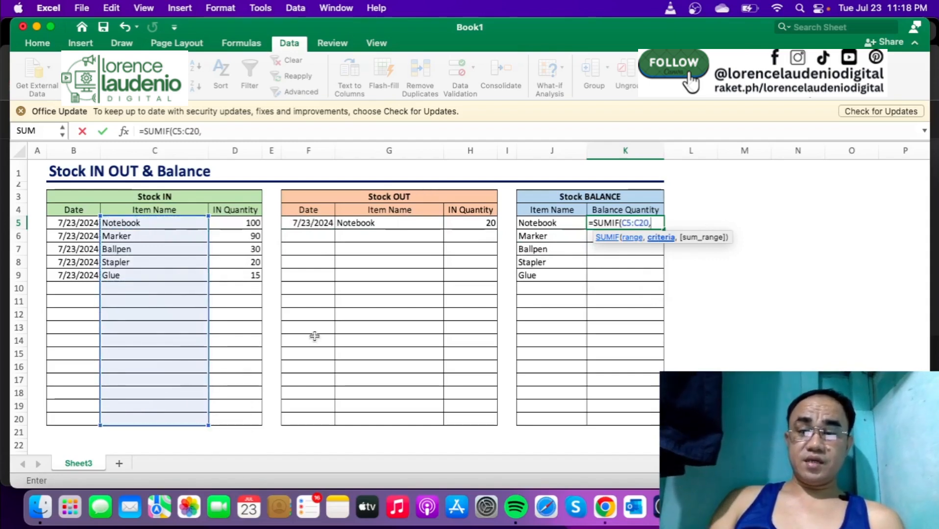
pyautogui.click(553, 224)
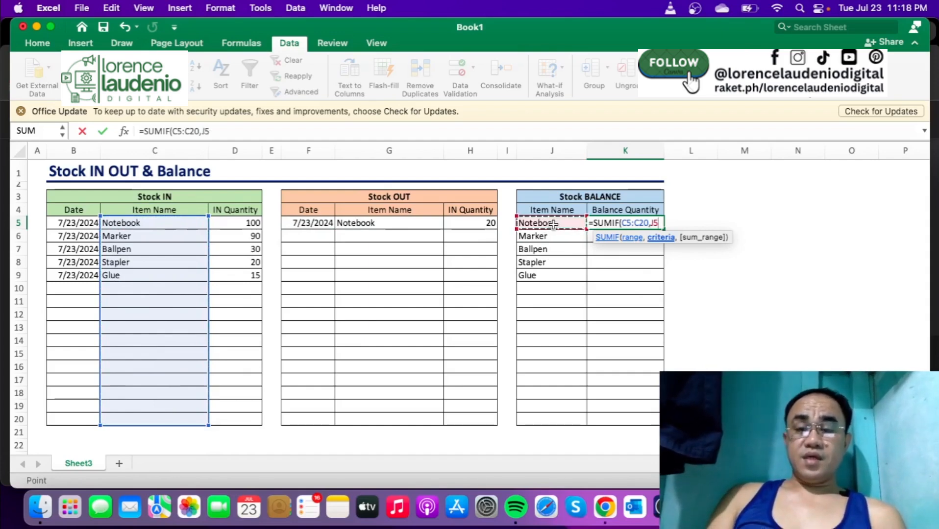
# - Make the SUMIF range in K5 absolute as $C$5:$C$20
pyautogui.click(644, 223)
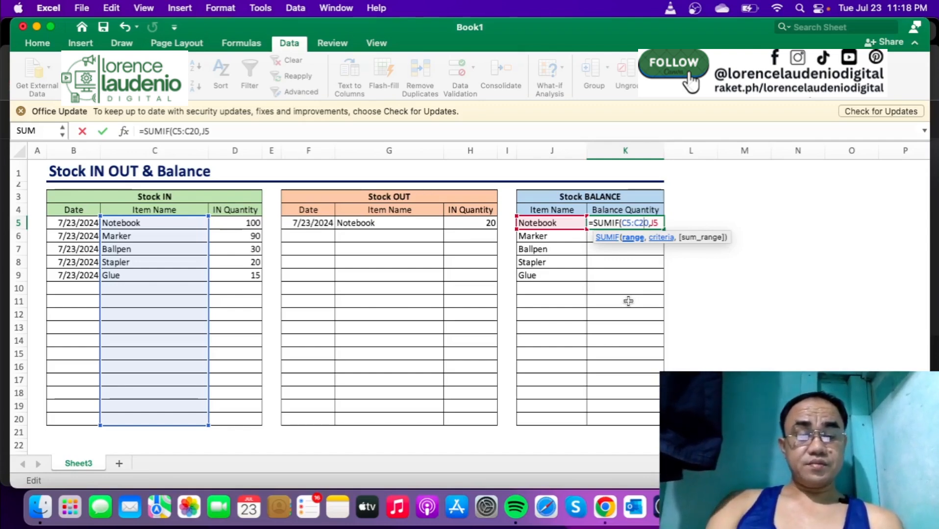
pyautogui.press('F4')
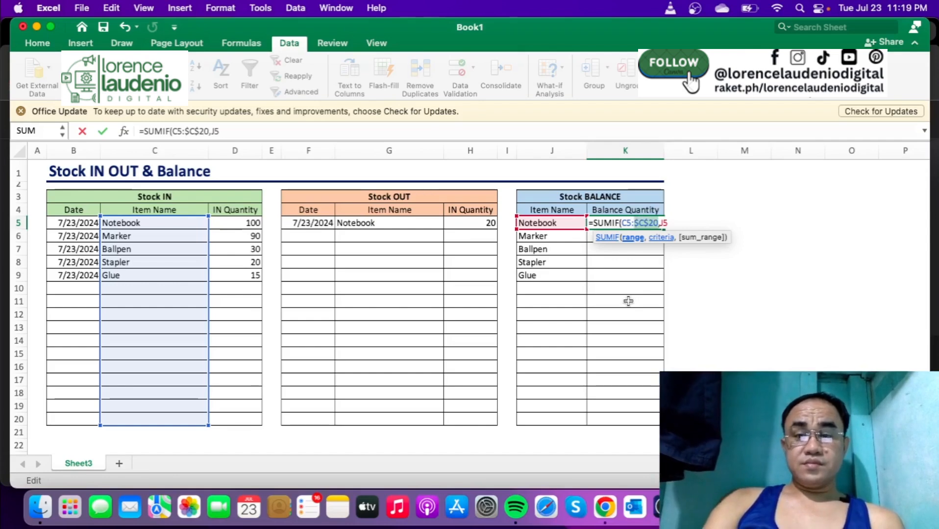
pyautogui.click(626, 224)
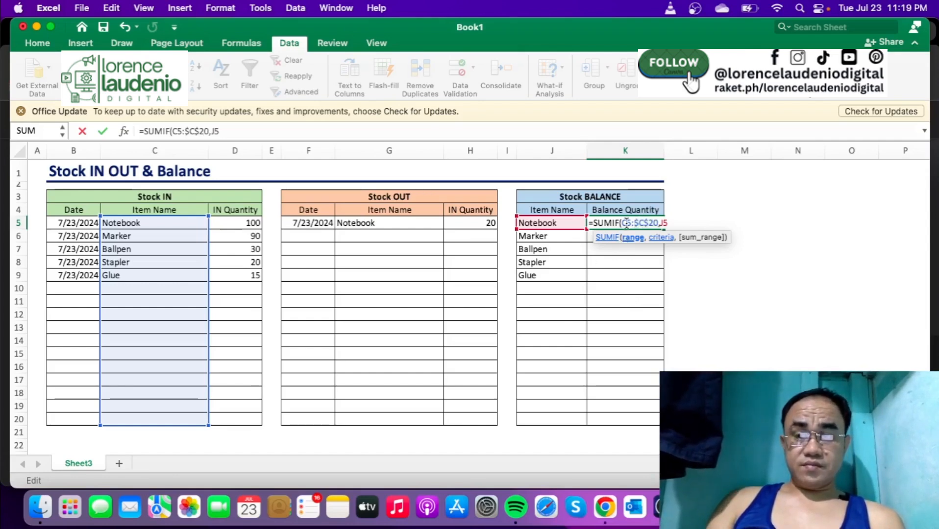
pyautogui.press('F4')
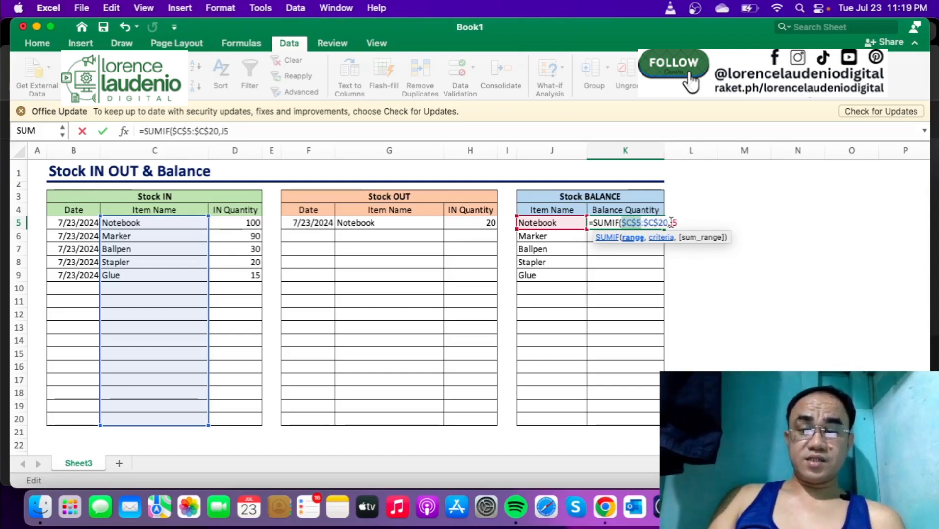
# - Complete the first SUMIF in K5 with D5:D20 as its sum range
pyautogui.click(672, 223)
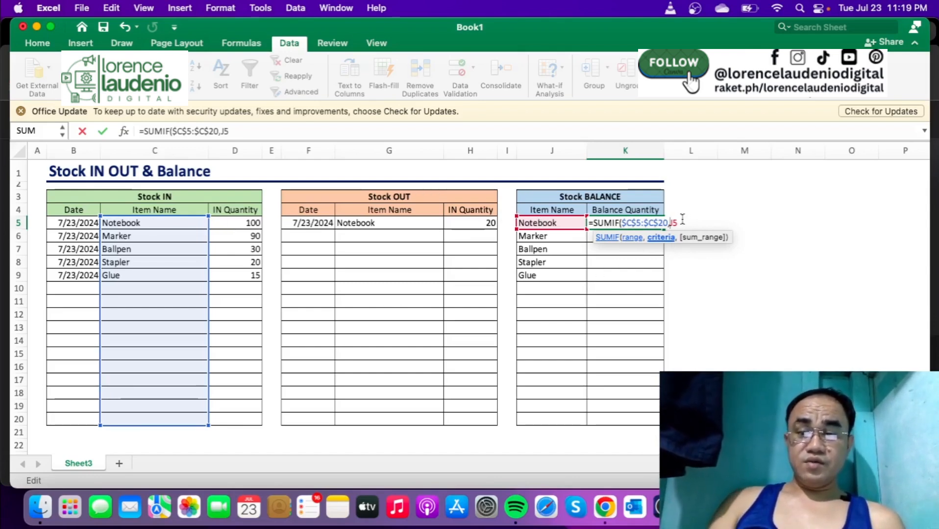
pyautogui.write(',')
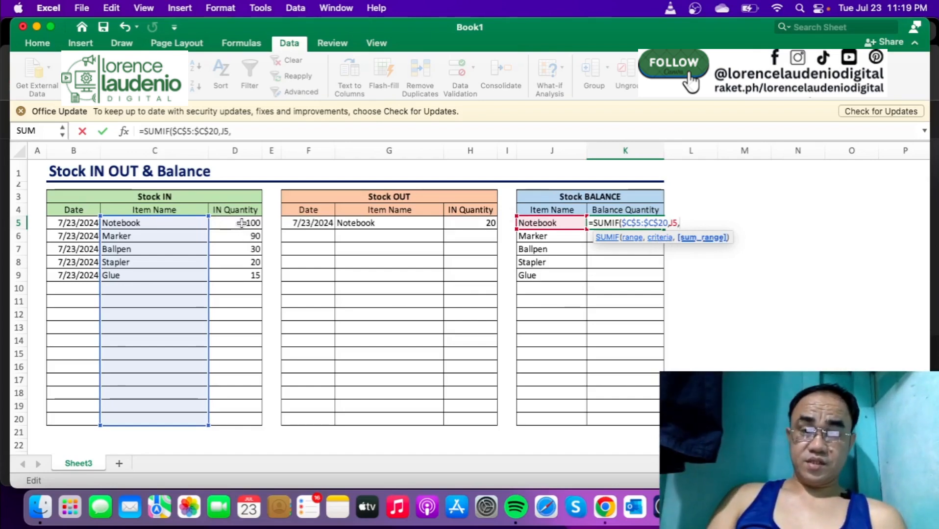
pyautogui.moveTo(241, 223); pyautogui.dragTo(237, 417)
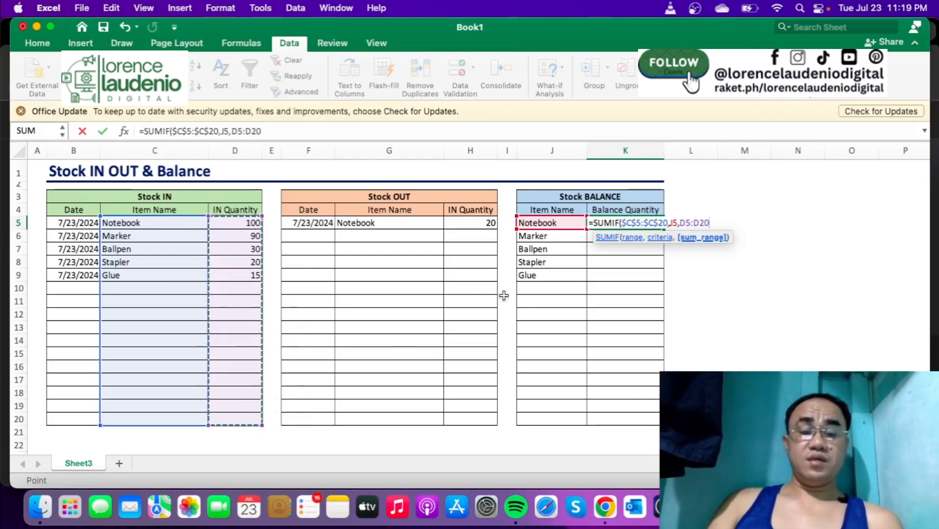
pyautogui.write(')')
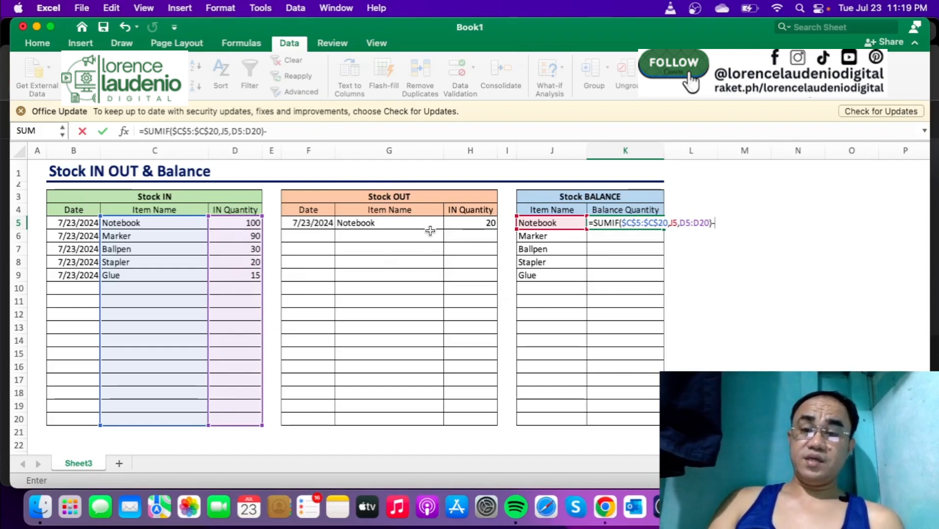
# - Subtract a second SUMIF in the K5 formula, using the absolute Stock OUT item range $G$5:$G$20
pyautogui.write('-')
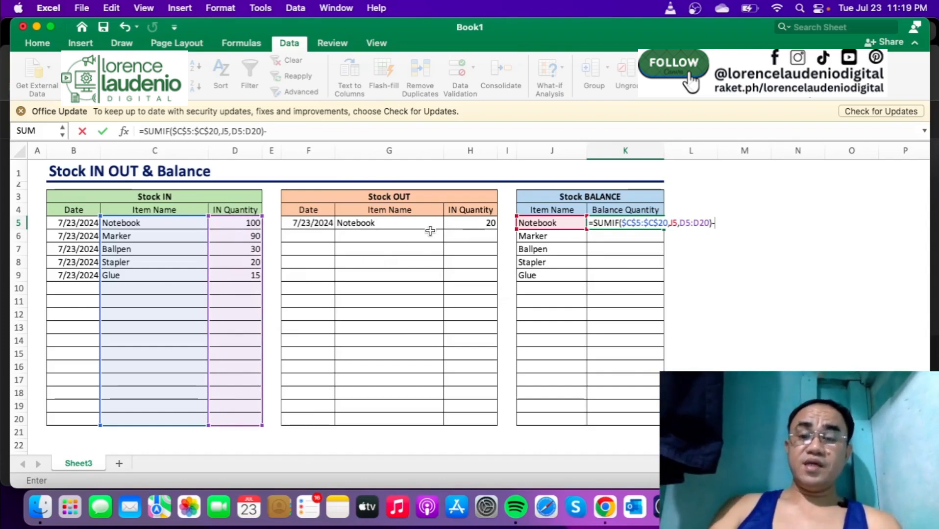
pyautogui.write('sumif')
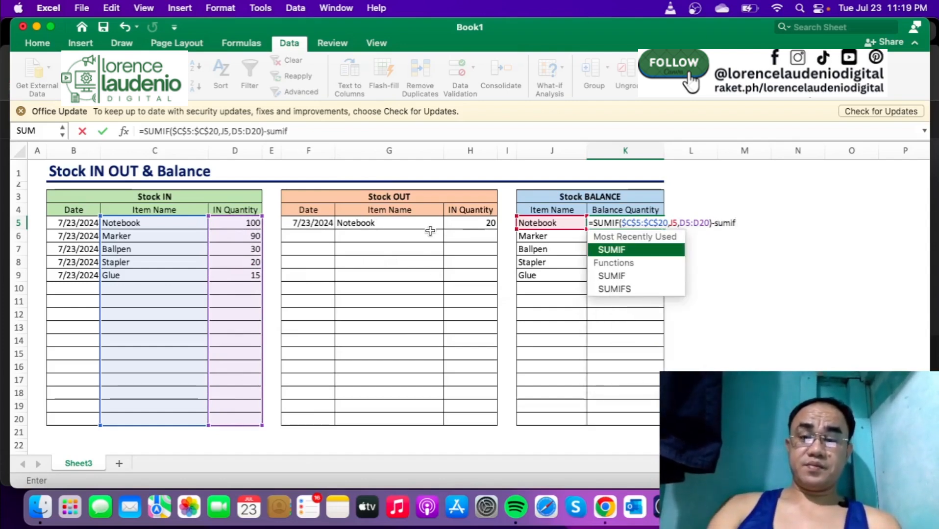
pyautogui.press('Tab')
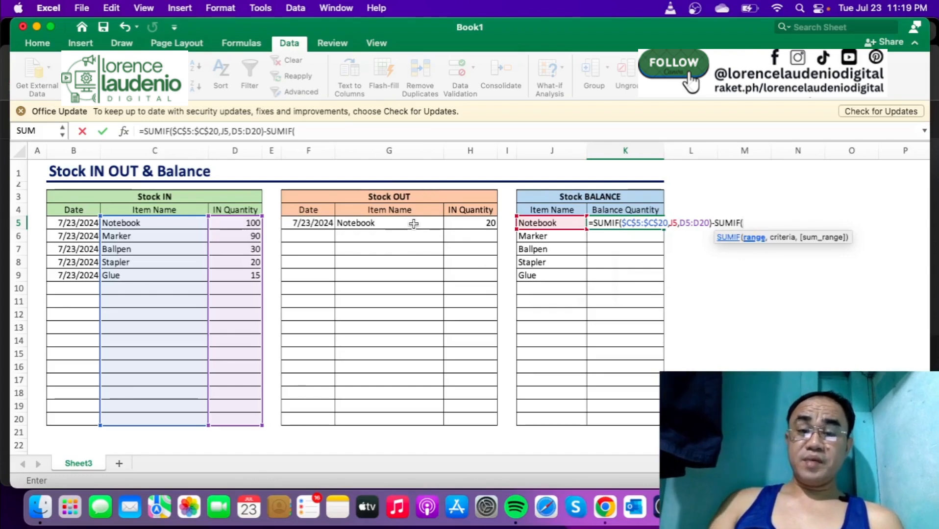
pyautogui.moveTo(414, 224); pyautogui.dragTo(418, 422)
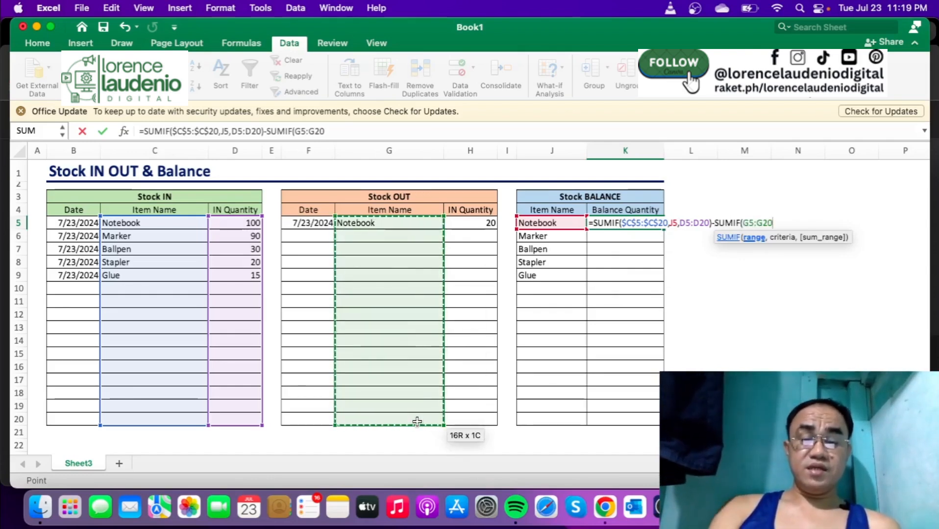
pyautogui.press('F4')
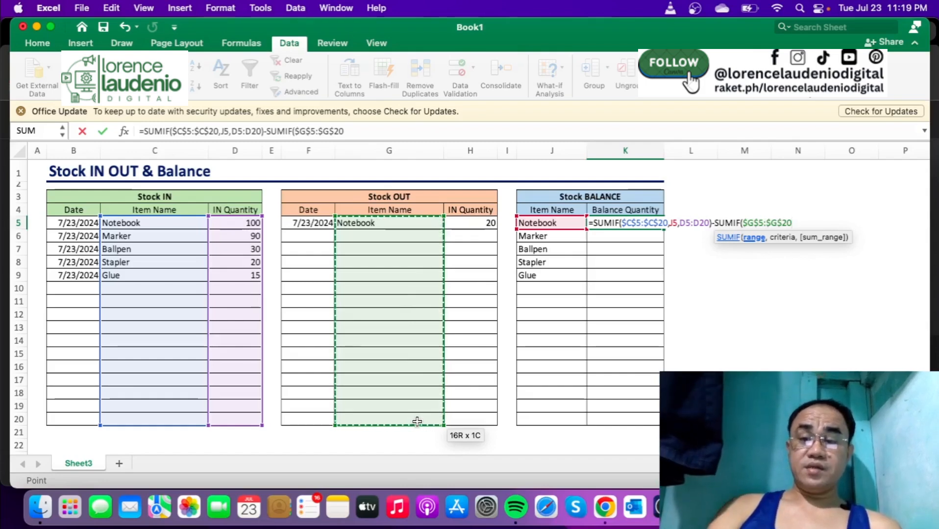
# - Finish the second SUMIF in K5 with criterion J5 and sum range H5:H20, and enter the formula
pyautogui.write(',')
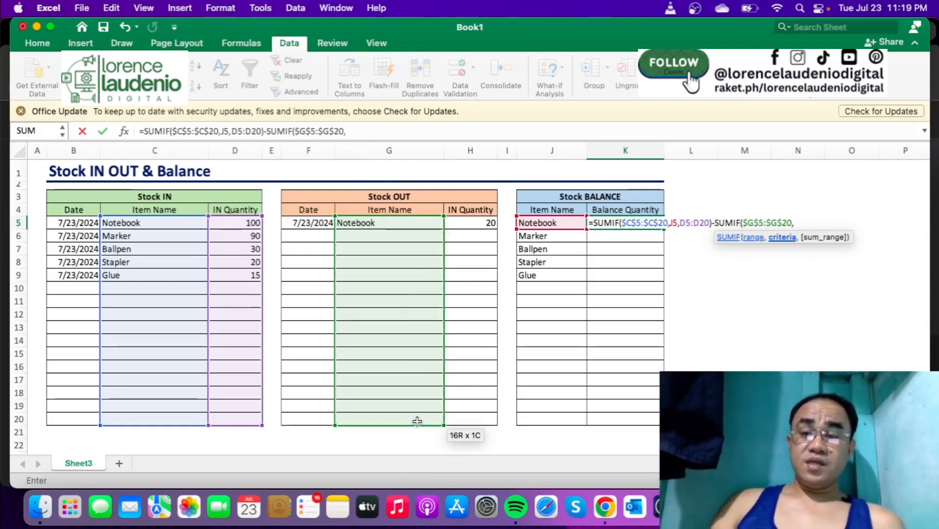
pyautogui.click(557, 222)
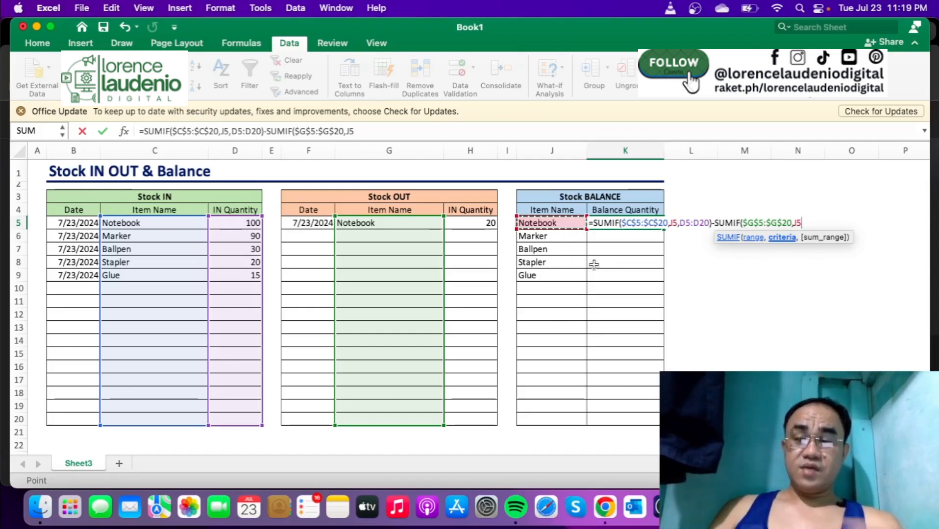
pyautogui.write(',')
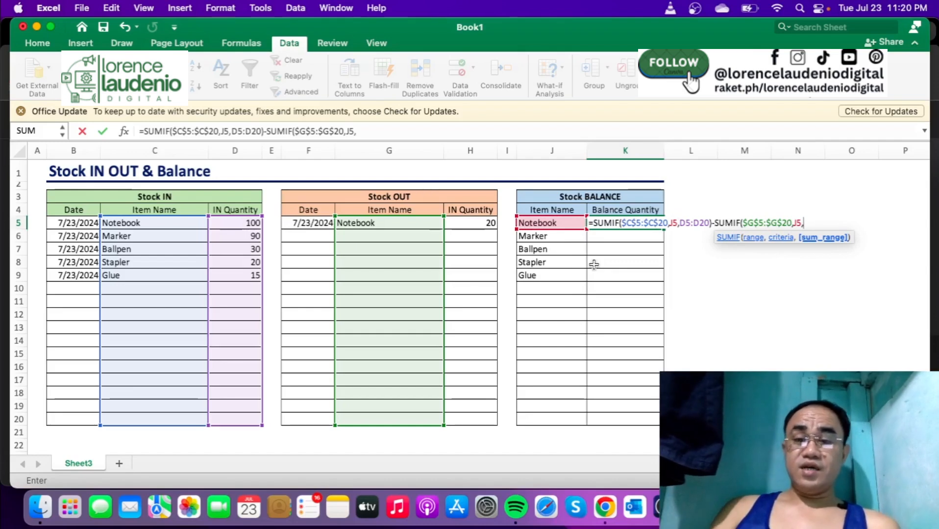
pyautogui.click(490, 225)
pyautogui.moveTo(490, 225); pyautogui.dragTo(481, 416)
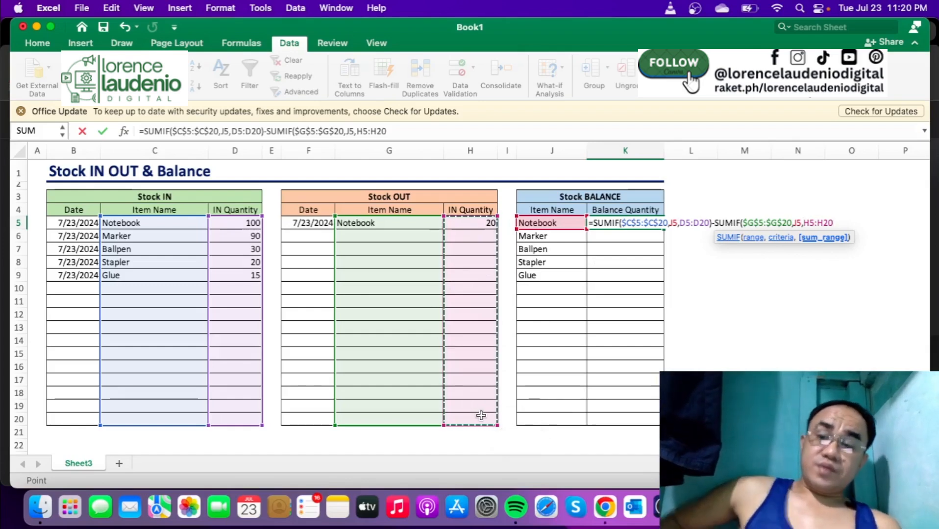
pyautogui.write(')')
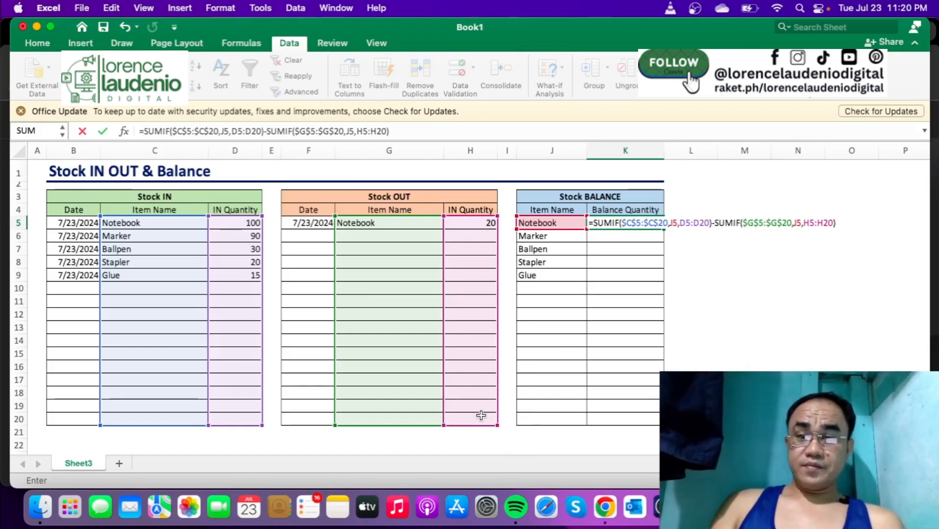
pyautogui.press('Return')
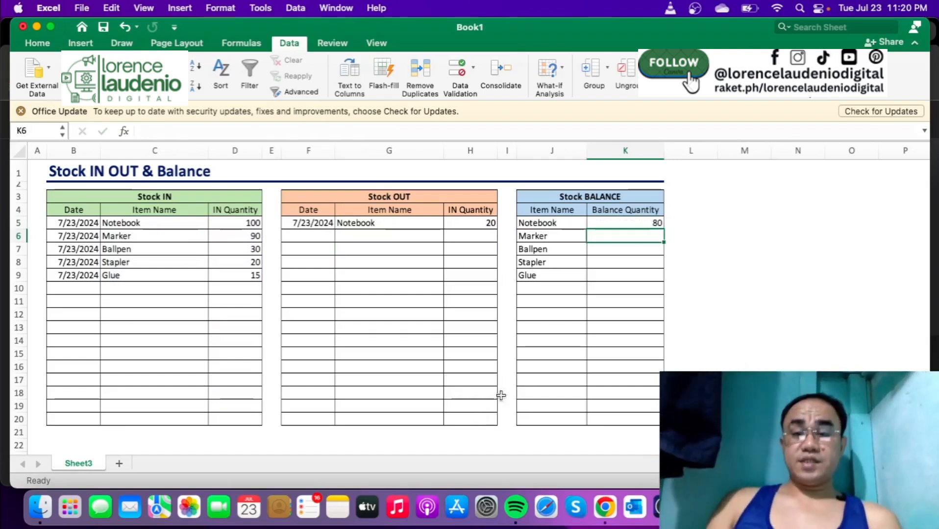
# - Rename the Stock OUT quantity header in H4 as OUT Quantity
pyautogui.click(650, 223)
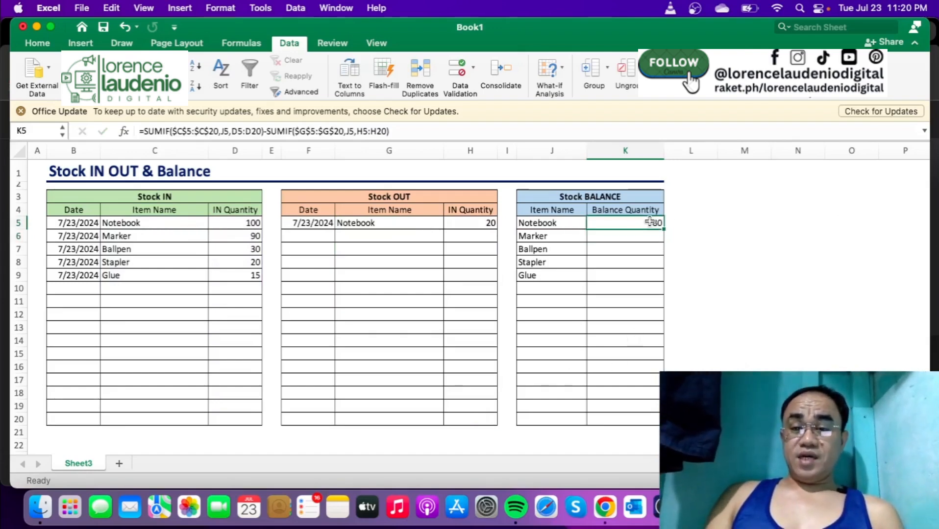
pyautogui.click(463, 226)
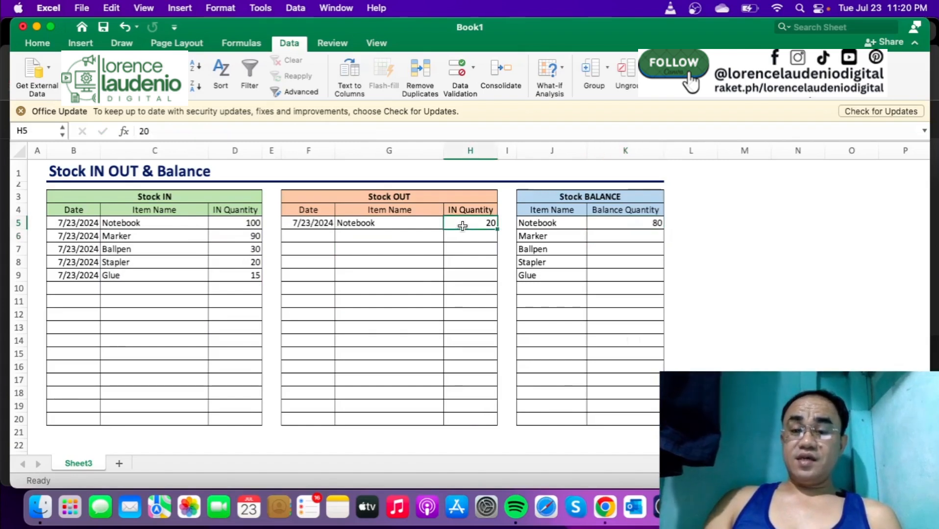
pyautogui.click(461, 211)
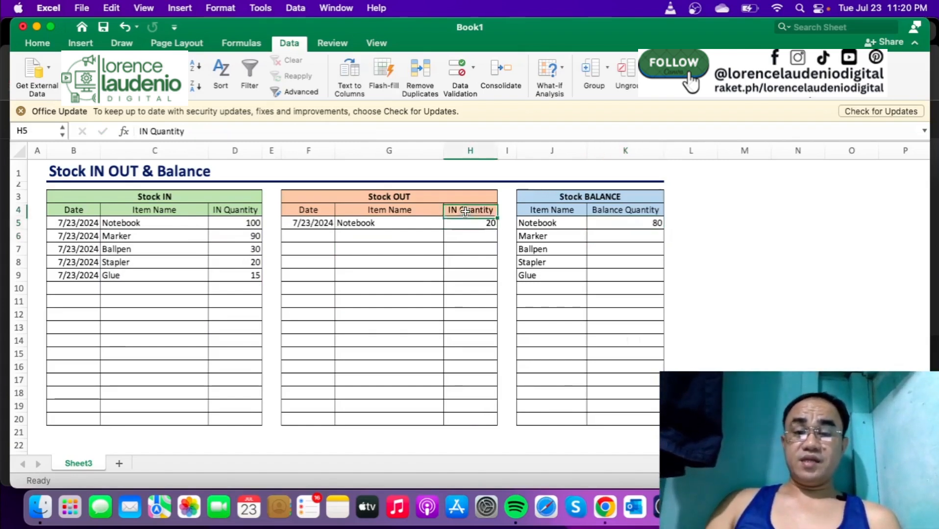
pyautogui.click(149, 132)
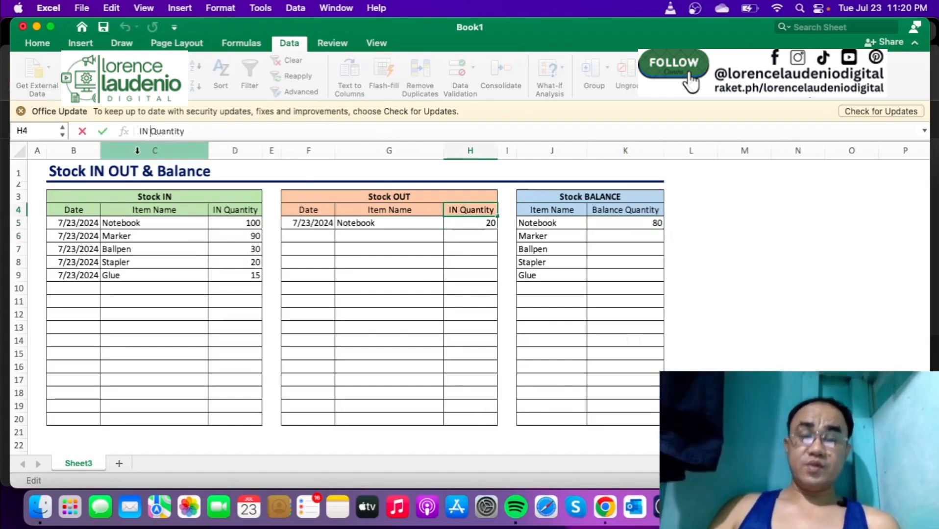
pyautogui.press('BackSpace')
pyautogui.press('BackSpace')
pyautogui.press('BackSpace')
pyautogui.write('OUT')
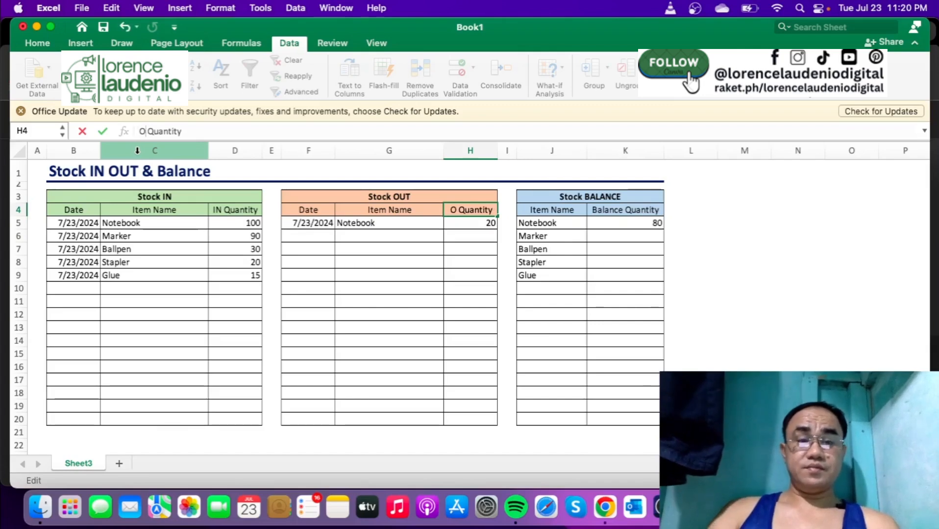
pyautogui.press('Return')
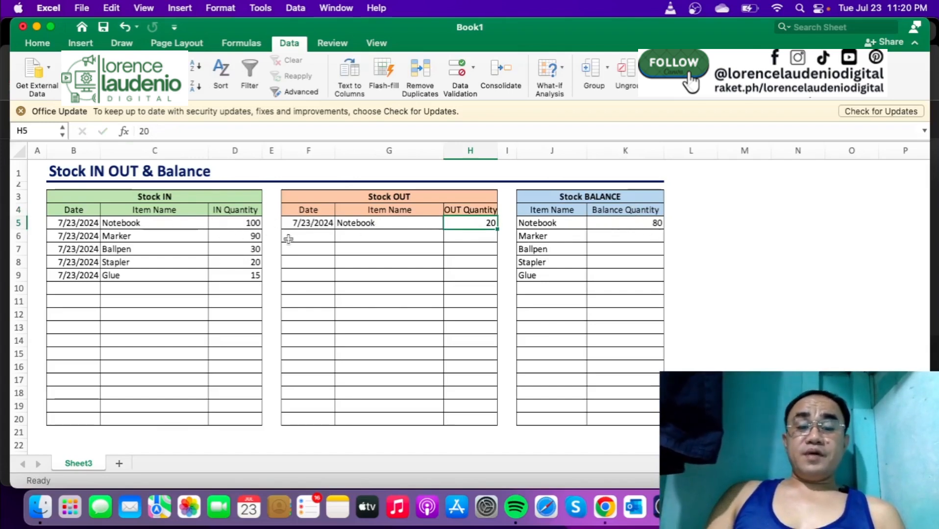
# - Try filling the K5 balance formula down to K20, and clear the copies from K6:K20
pyautogui.click(619, 224)
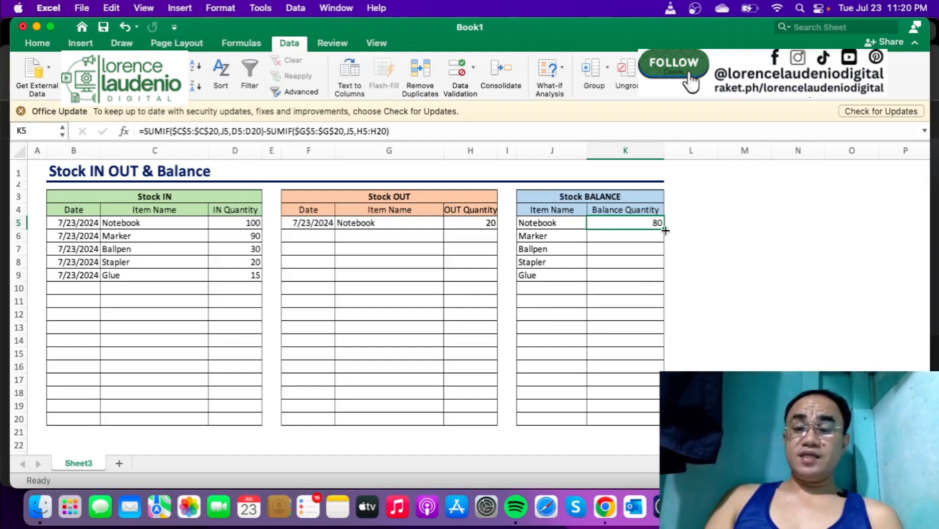
pyautogui.moveTo(665, 230); pyautogui.dragTo(653, 419)
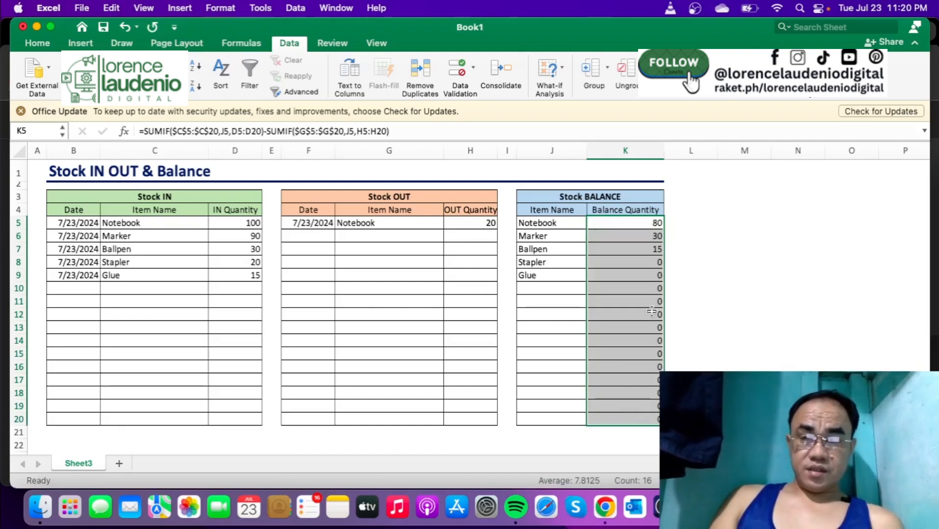
pyautogui.click(638, 235)
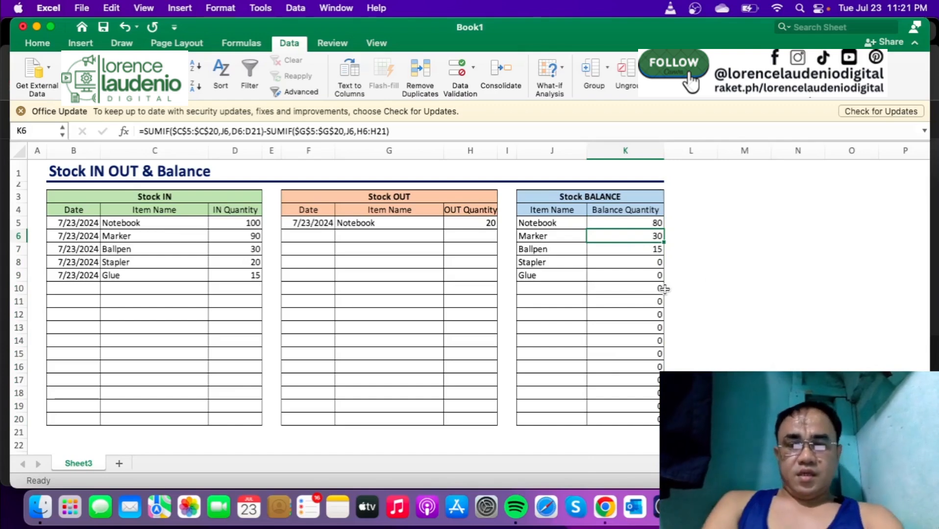
pyautogui.keyDown('shift'); pyautogui.click(650, 417); pyautogui.keyUp('shift')
pyautogui.press('Delete')
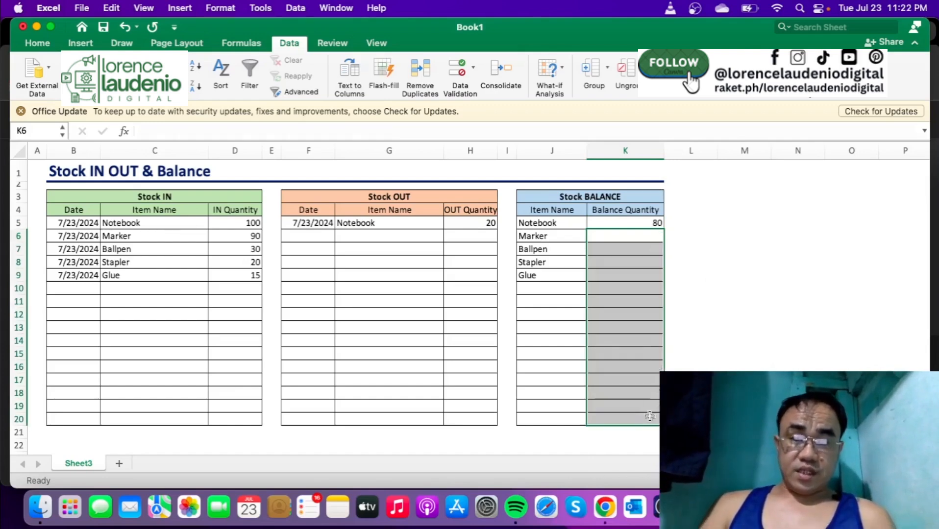
# - Make the second SUMIF's sum range in K5 absolute as $H$5:$H$20
pyautogui.click(643, 219)
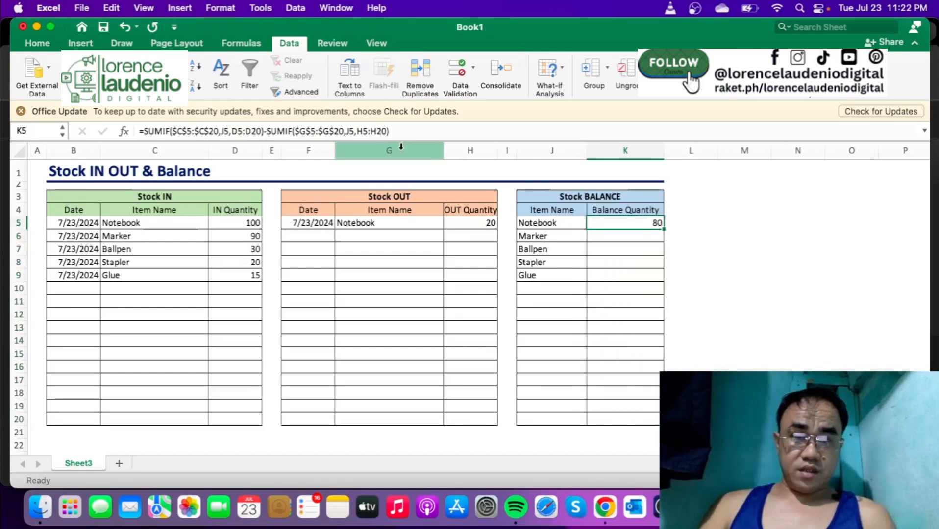
pyautogui.click(369, 132)
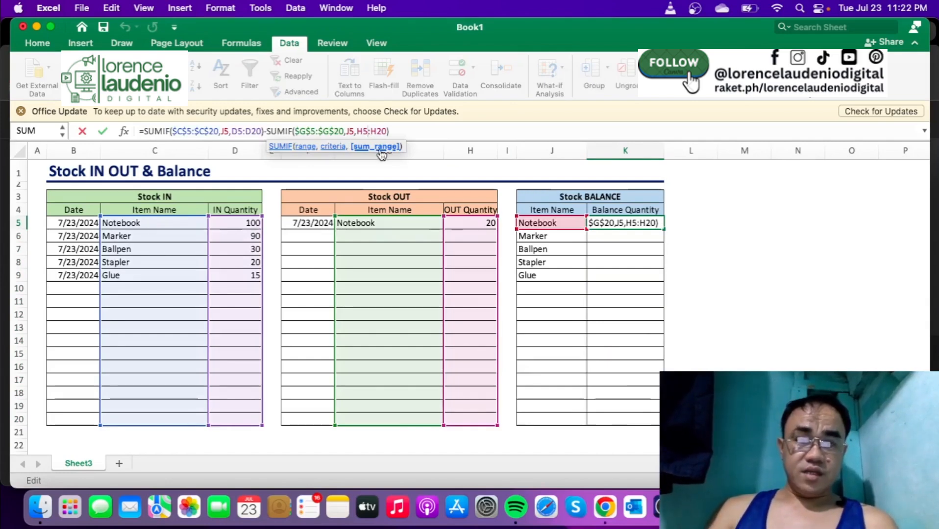
pyautogui.moveTo(358, 131); pyautogui.dragTo(381, 131)
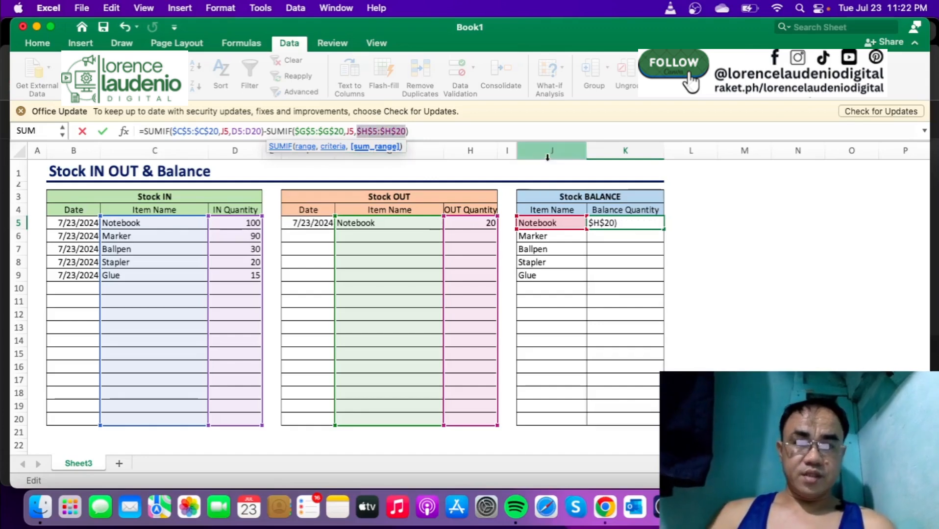
pyautogui.press('Return')
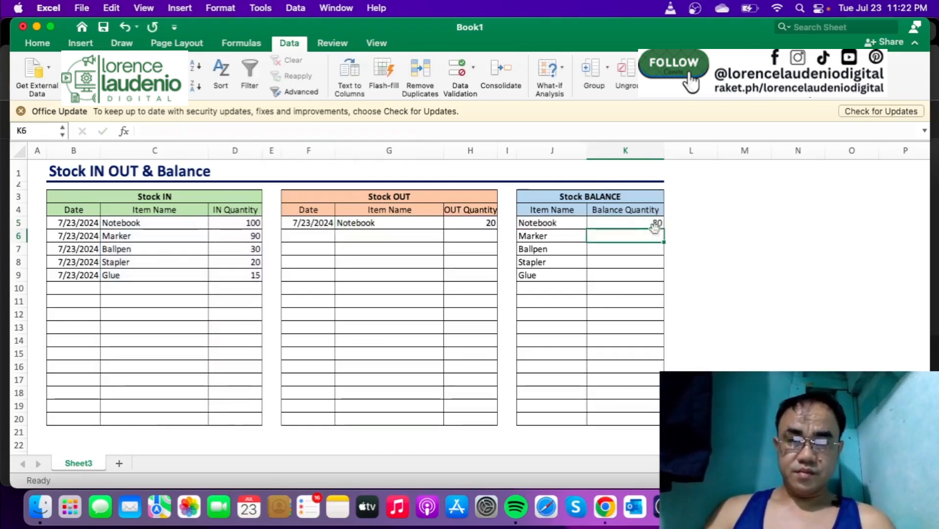
# - Try copying the revised K5 formula through K20, and empty K6:K20 again
pyautogui.click(654, 223)
pyautogui.moveTo(663, 229); pyautogui.dragTo(655, 420)
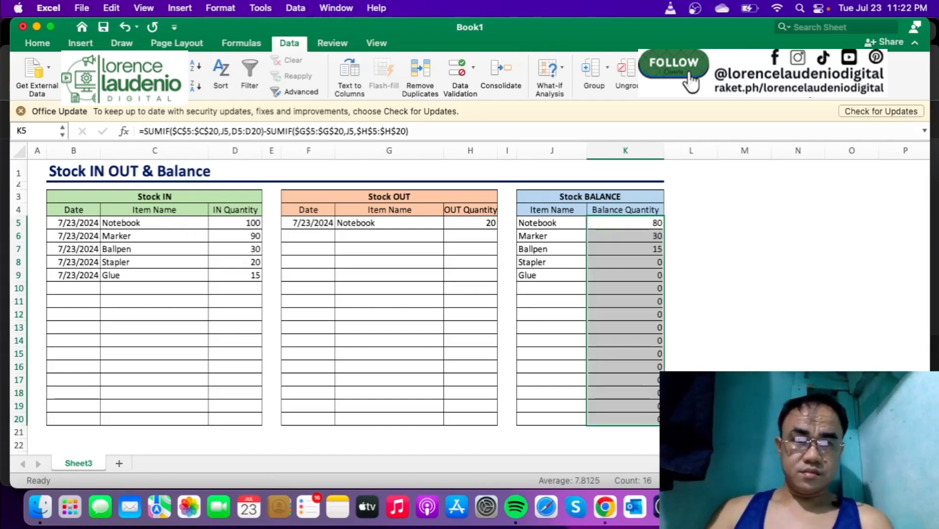
pyautogui.click(745, 393)
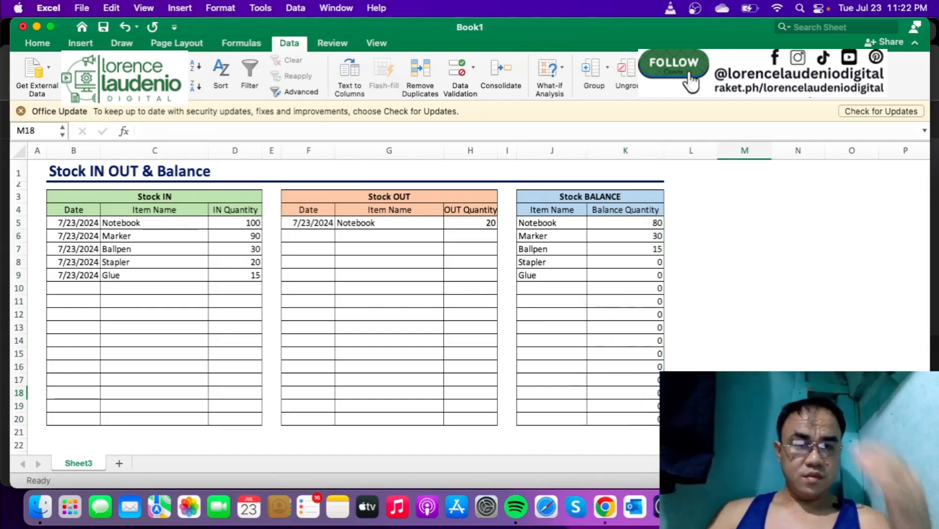
pyautogui.click(643, 224)
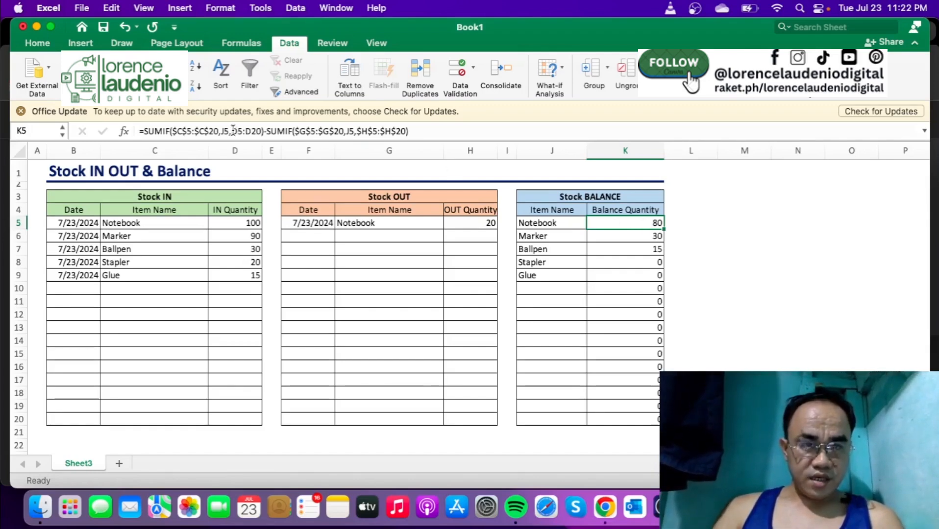
pyautogui.moveTo(232, 131); pyautogui.dragTo(261, 131)
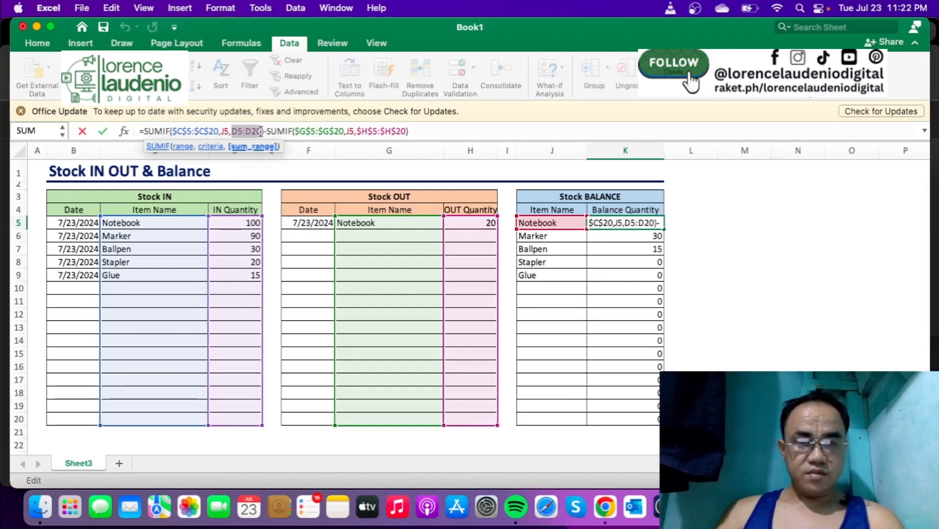
pyautogui.press('Escape')
pyautogui.moveTo(644, 233); pyautogui.dragTo(644, 422)
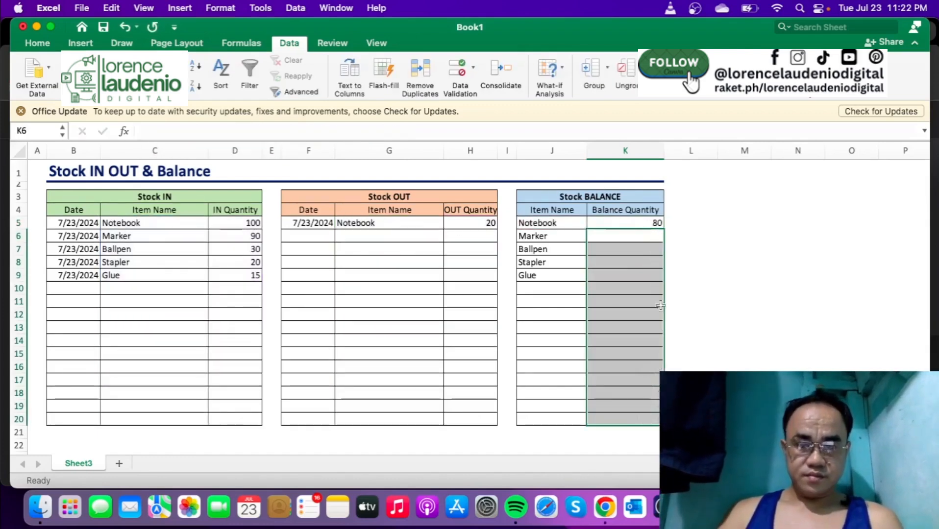
pyautogui.click(648, 223)
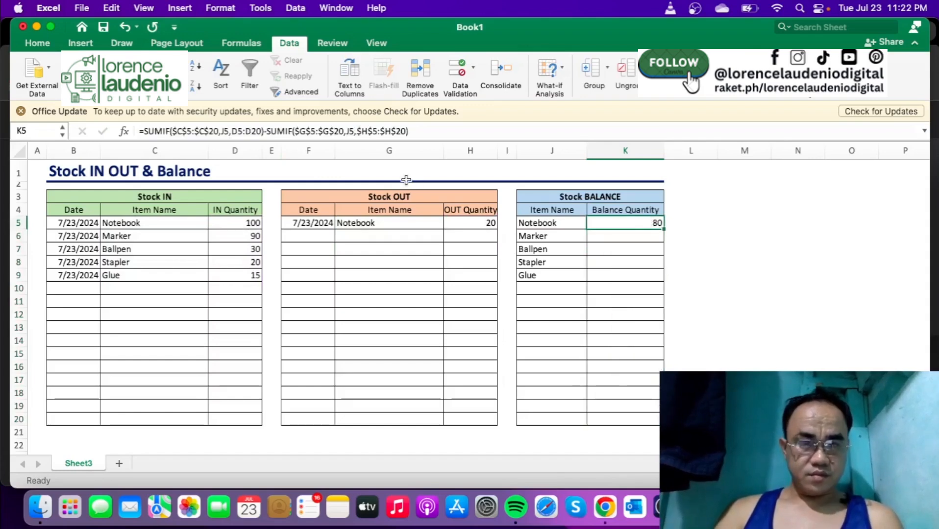
# - Make the first SUMIF's sum range in K5 absolute as $D$5:$D$20
pyautogui.click(234, 131)
pyautogui.moveTo(232, 131); pyautogui.dragTo(261, 131)
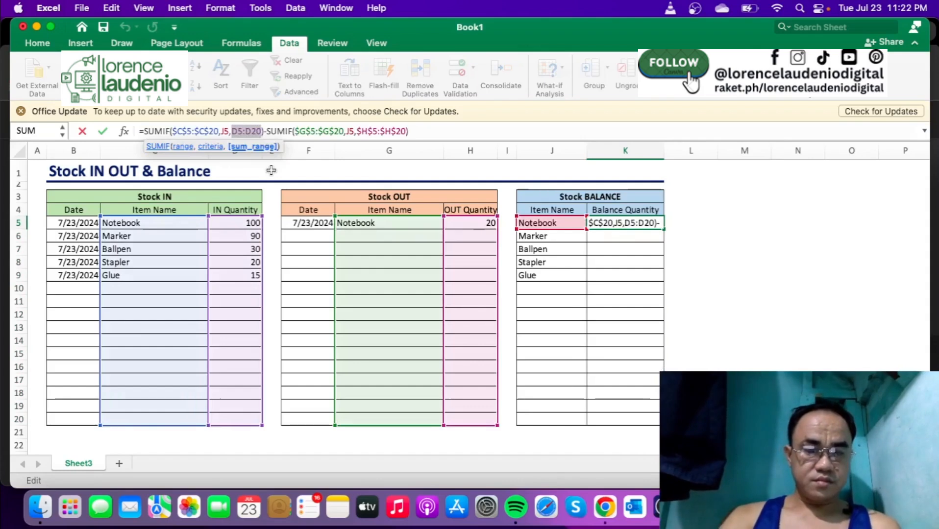
pyautogui.press('F4')
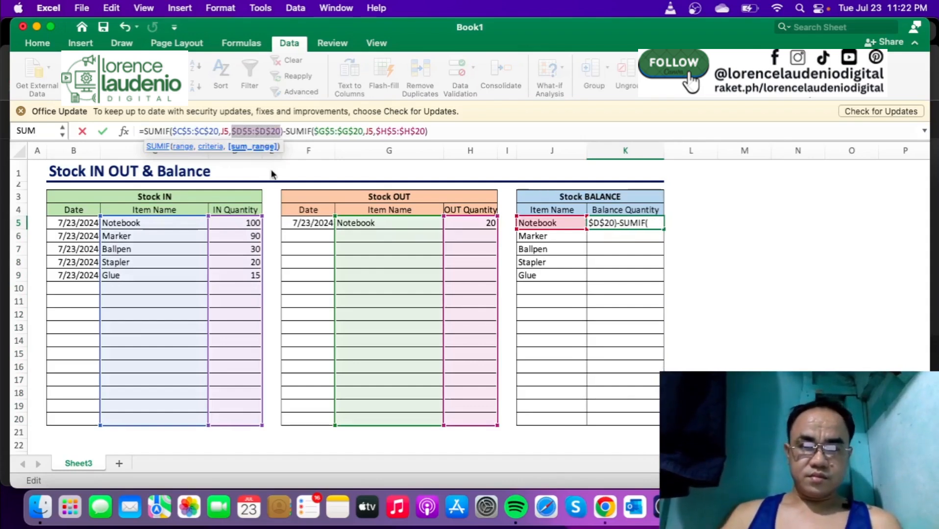
pyautogui.press('Return')
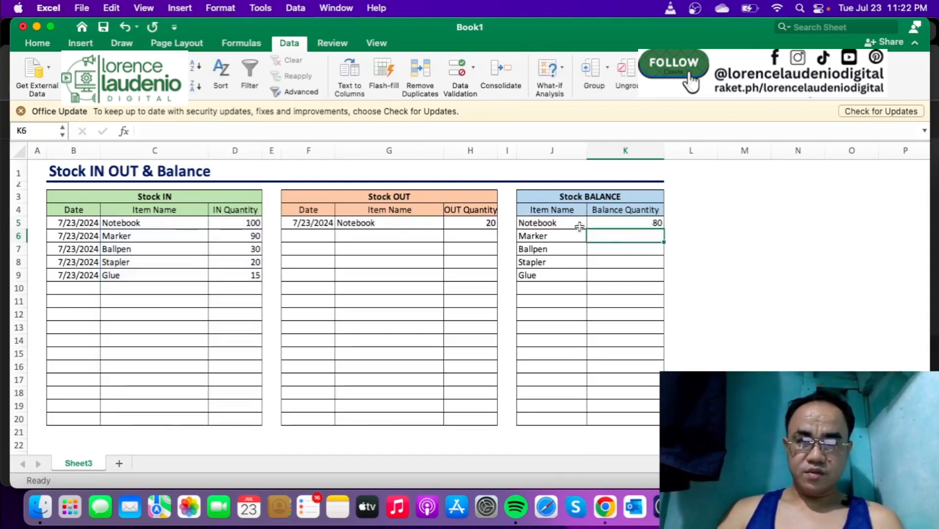
# - Fill the corrected K5 balance formula down the Balance Quantity column through K20
pyautogui.click(606, 223)
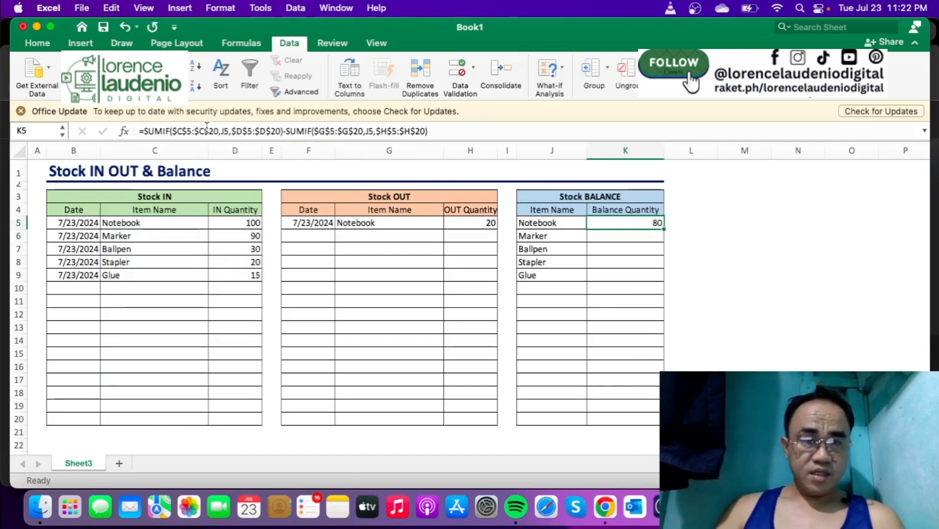
pyautogui.click(191, 130)
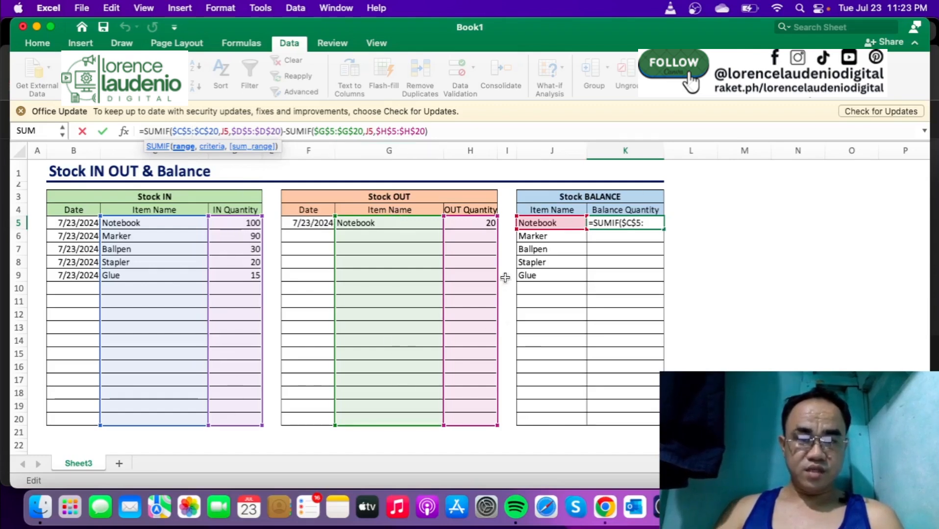
pyautogui.press('Return')
pyautogui.click(656, 221)
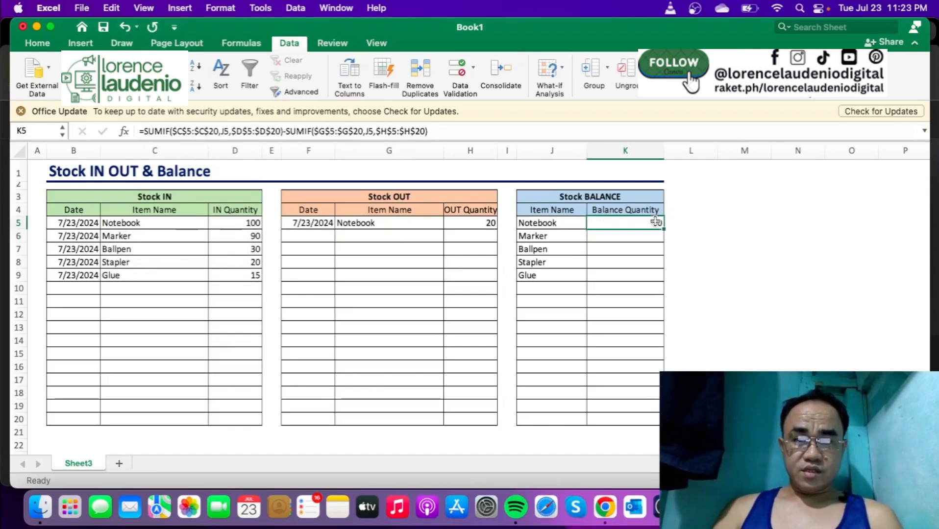
pyautogui.moveTo(663, 229); pyautogui.dragTo(643, 427)
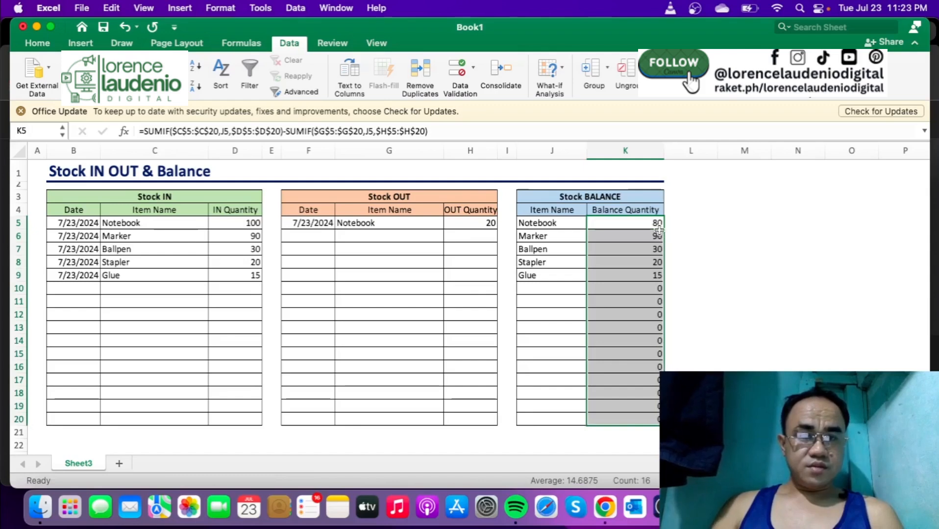
# - Check the copied balance formulas in K5:K7 and compare the Ballpen, Stapler and Glue rows across the tables
pyautogui.click(622, 221)
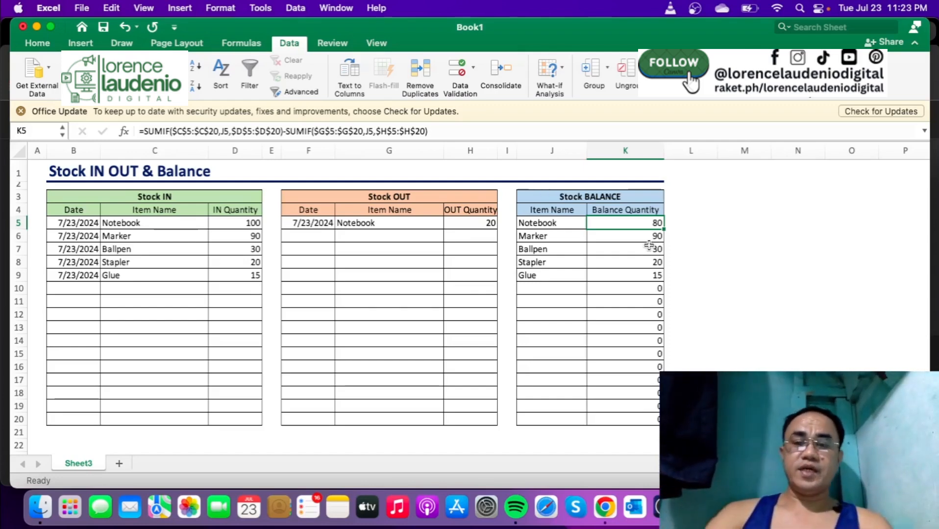
pyautogui.click(657, 238)
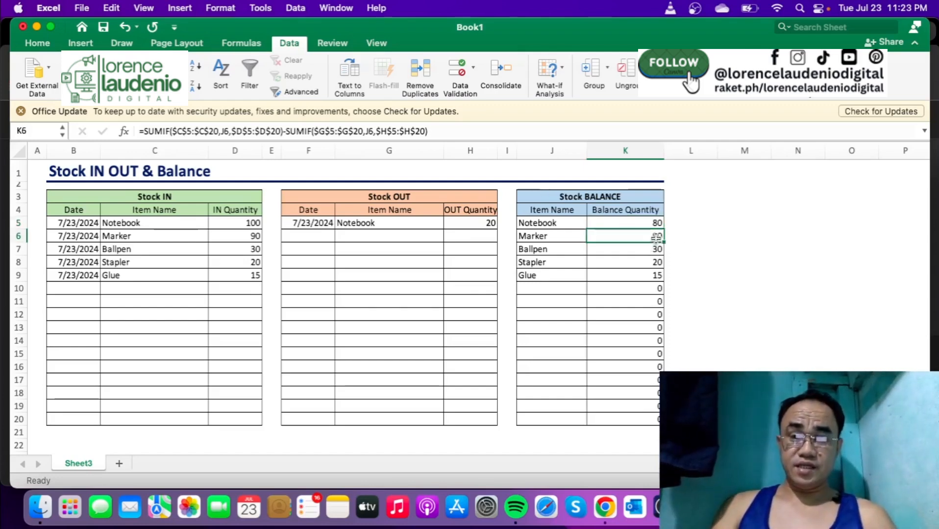
pyautogui.click(656, 251)
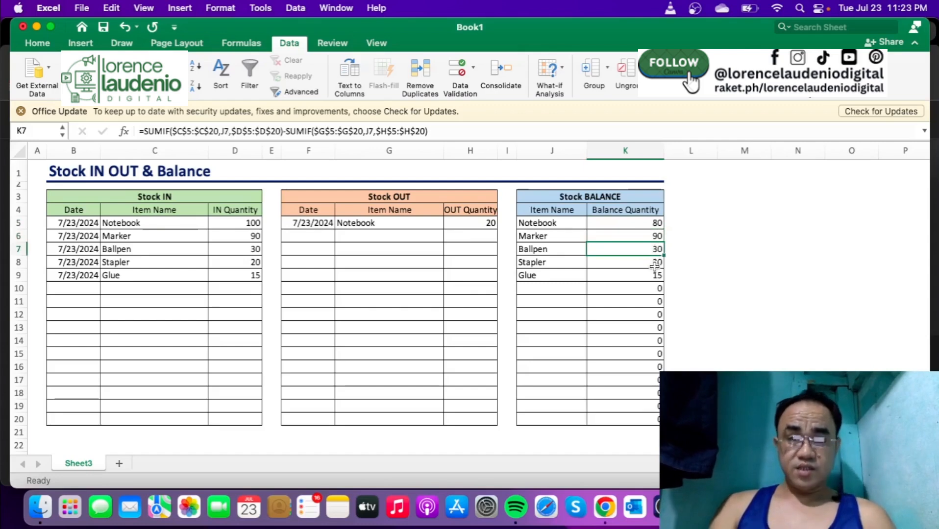
pyautogui.click(19, 248)
pyautogui.click(18, 262)
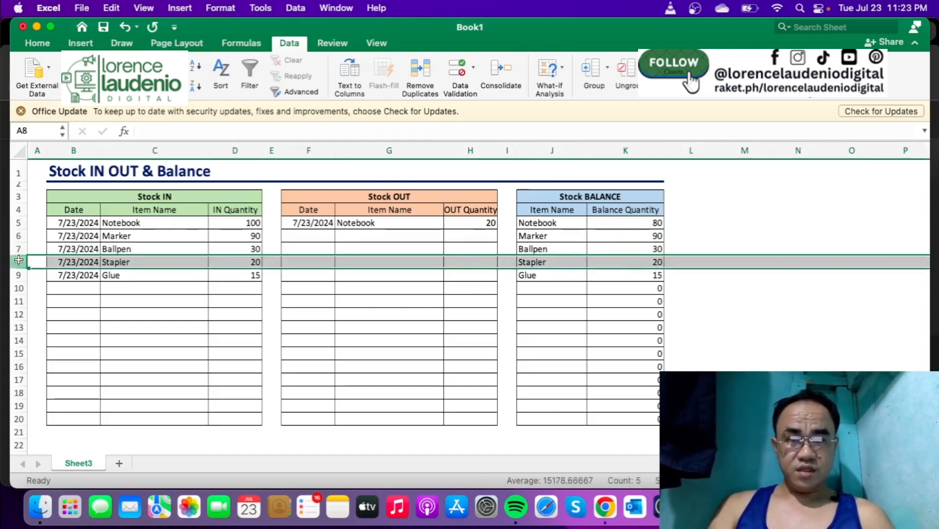
pyautogui.click(18, 275)
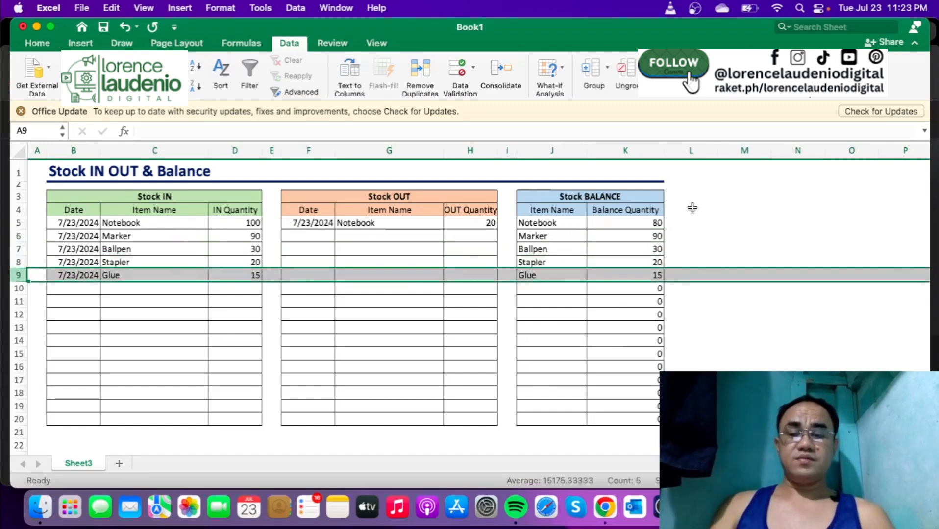
pyautogui.click(720, 224)
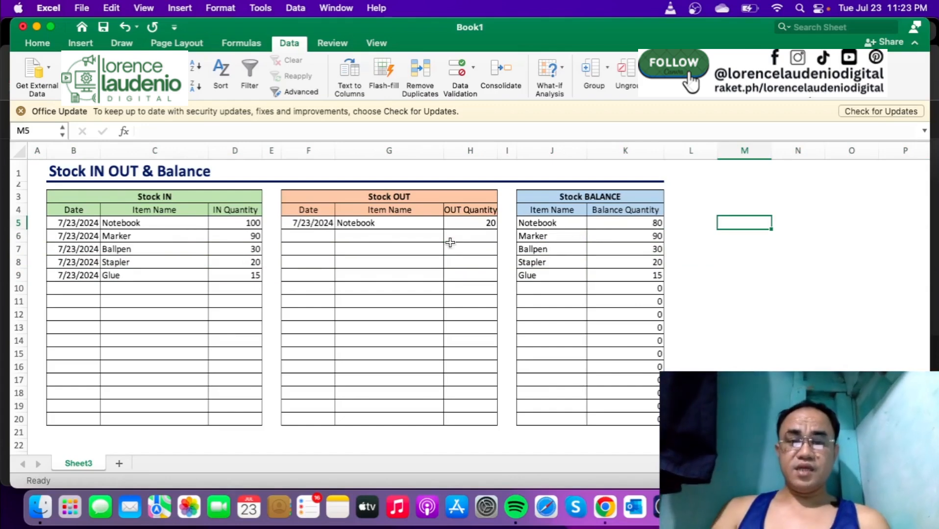
# - Add a Stock OUT entry in row 6 dated 7/23/2024 for Notebook with quantity 5, and check the Notebook balance
pyautogui.click(328, 237)
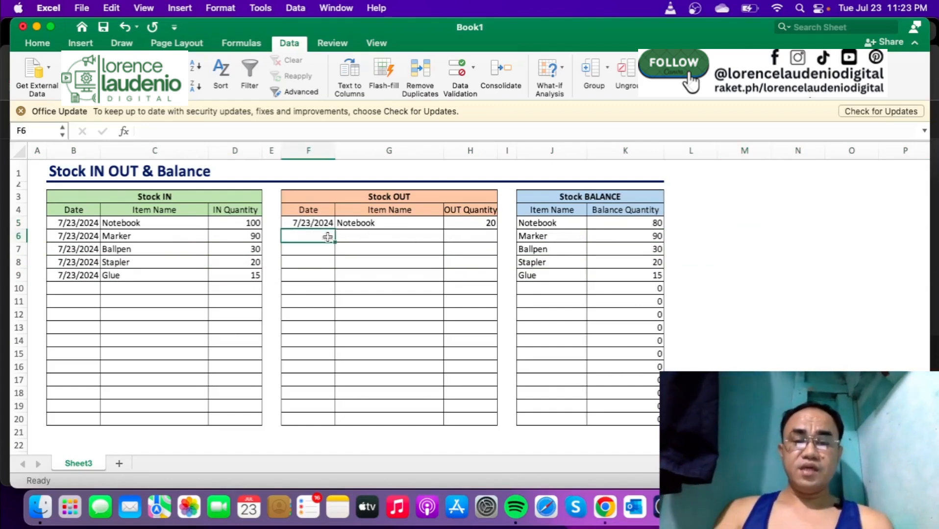
pyautogui.hotkey('ctrl', 'd')
pyautogui.press('Tab')
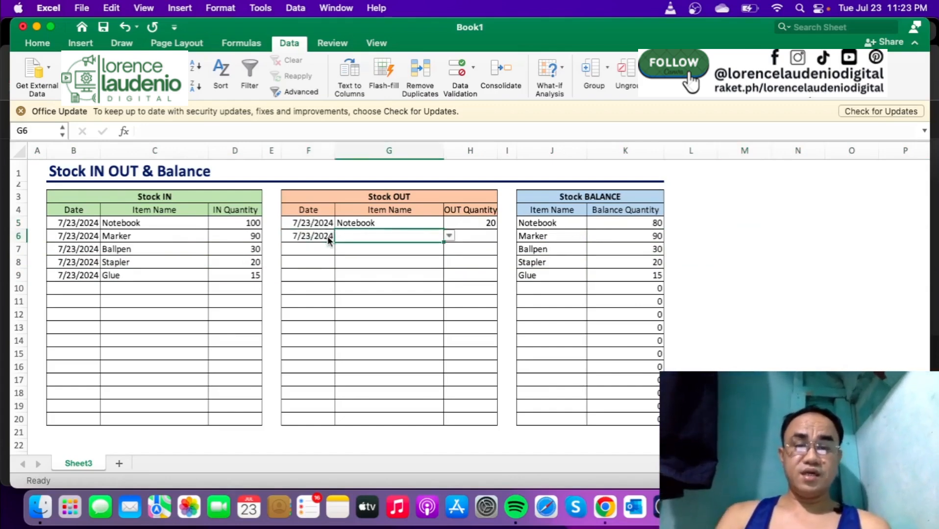
pyautogui.click(450, 236)
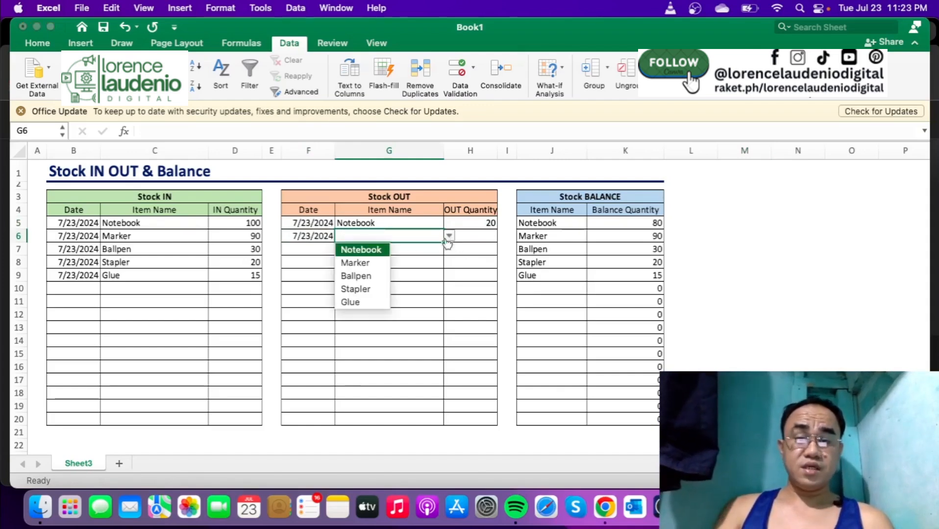
pyautogui.click(379, 252)
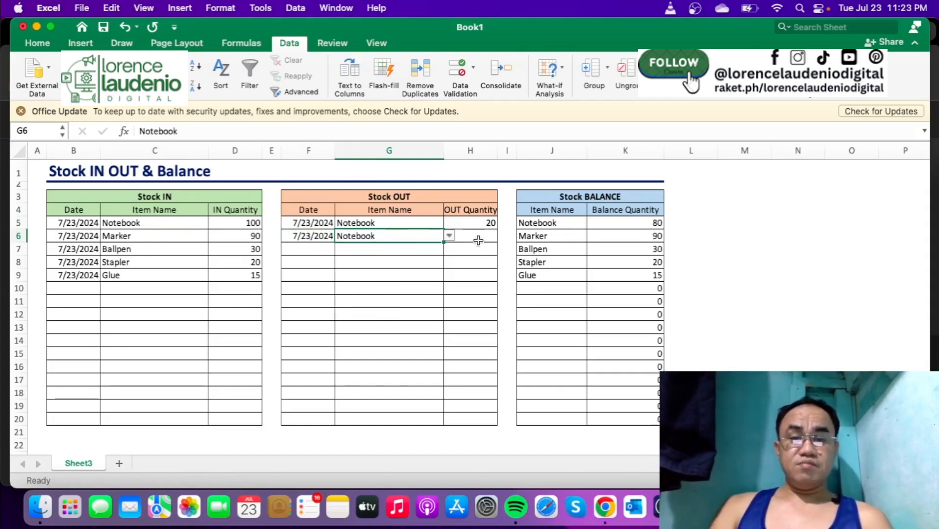
pyautogui.click(478, 238)
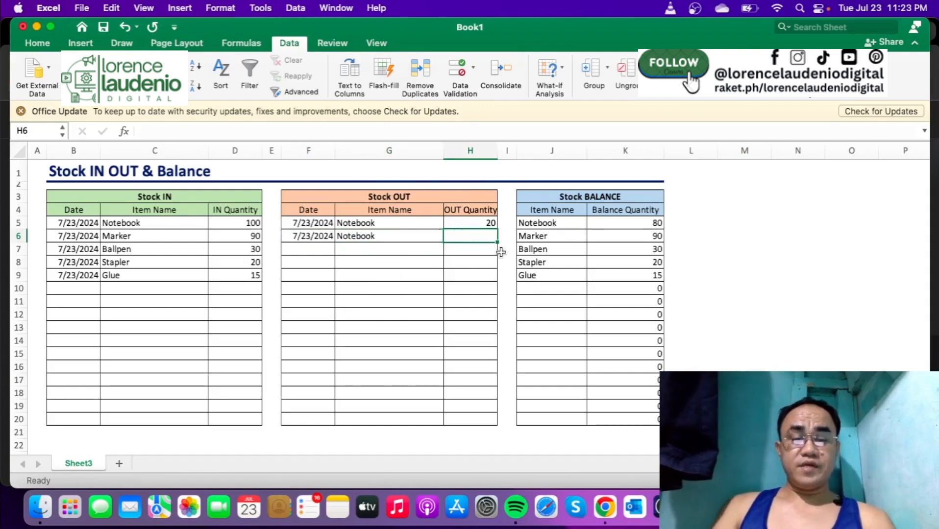
pyautogui.write('5')
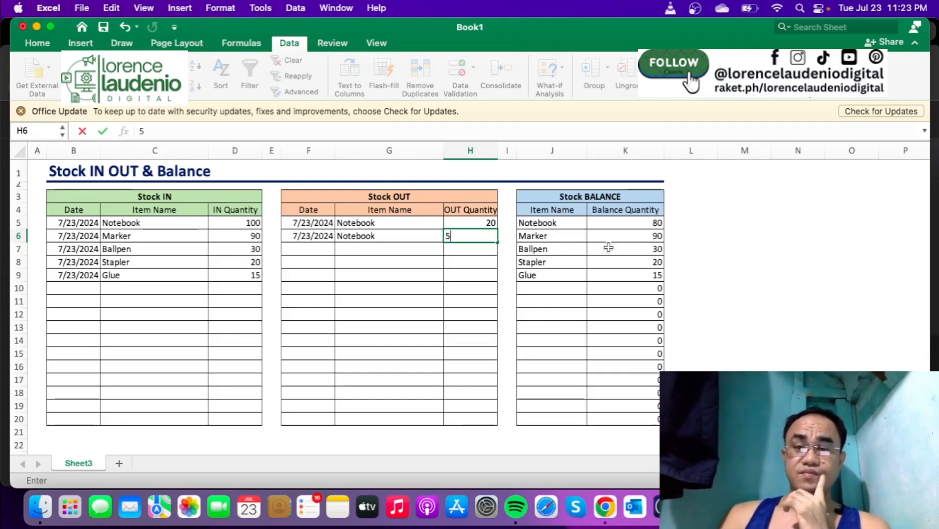
pyautogui.press('Tab')
pyautogui.click(643, 225)
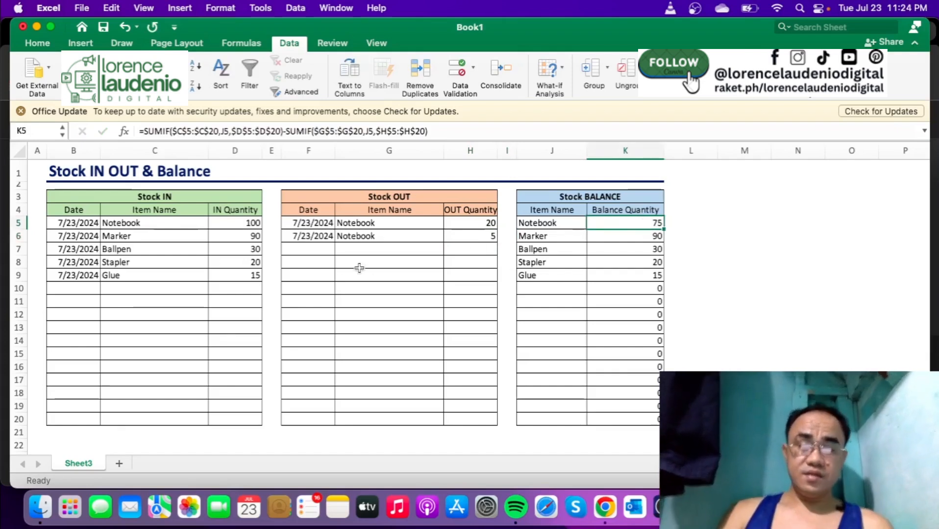
# - Add a Stock OUT entry in row 7 dated 7/23/2024 for Marker with quantity 10
pyautogui.click(320, 249)
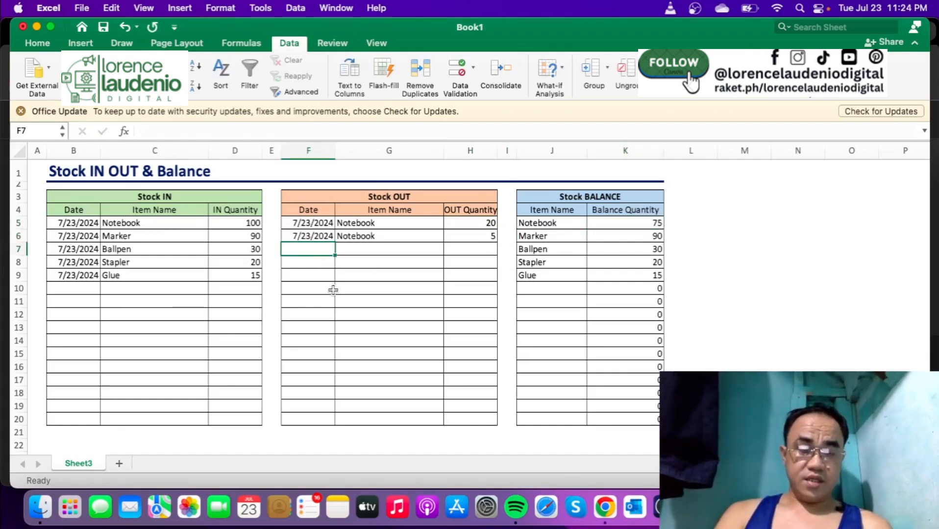
pyautogui.hotkey('ctrl', ';')
pyautogui.press('Tab')
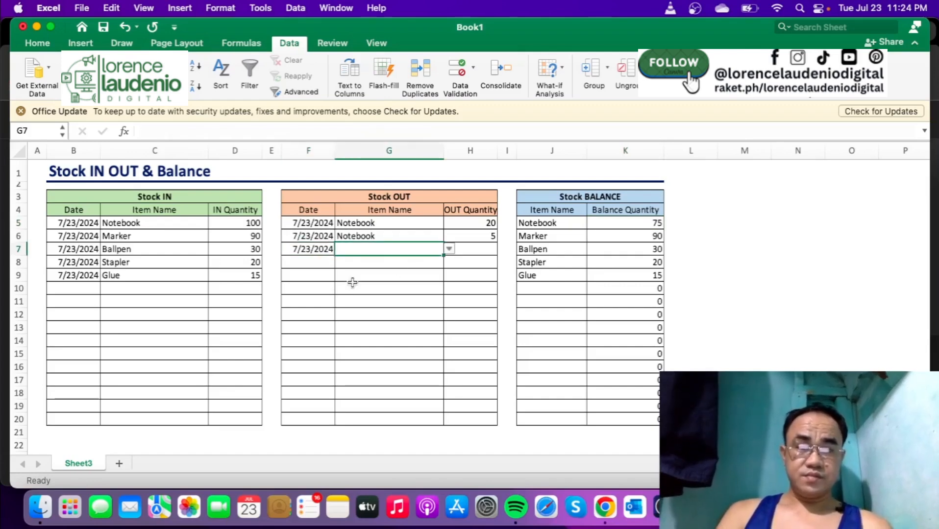
pyautogui.click(449, 249)
pyautogui.click(379, 278)
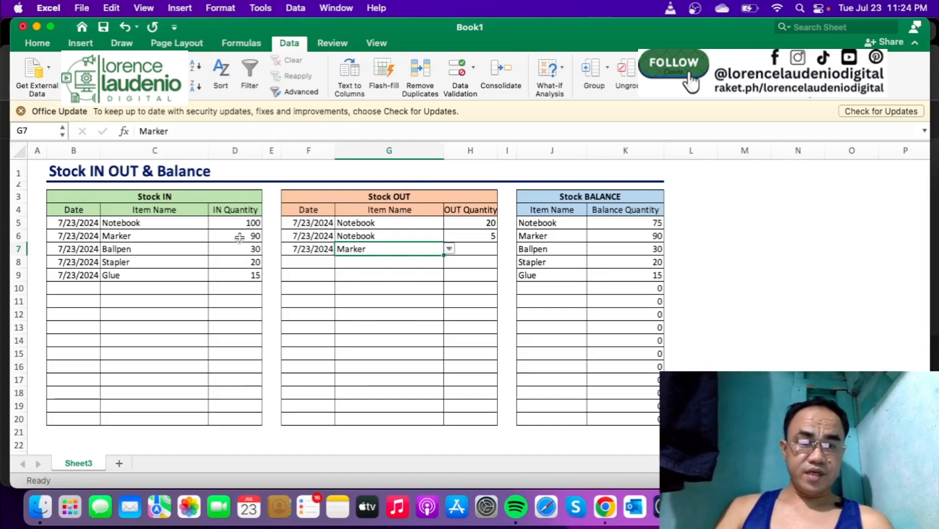
pyautogui.click(487, 250)
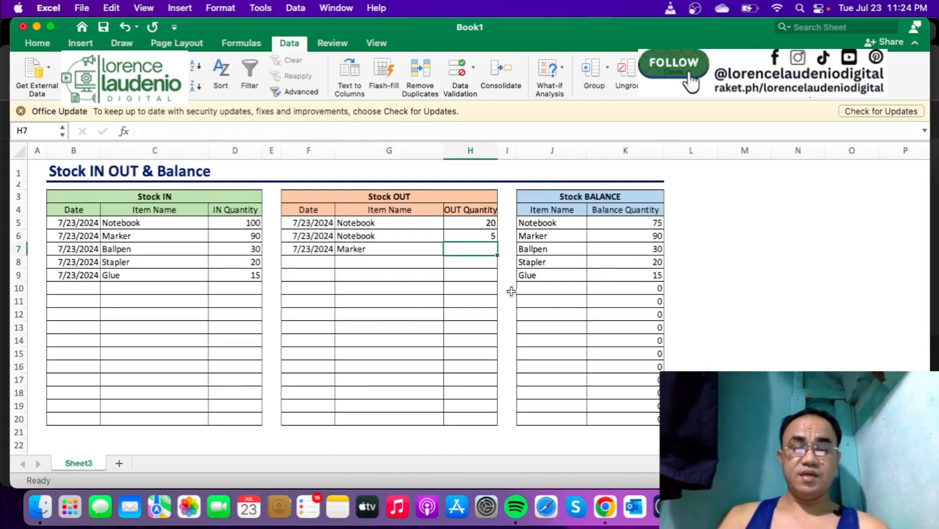
pyautogui.write('10')
pyautogui.press('Tab')
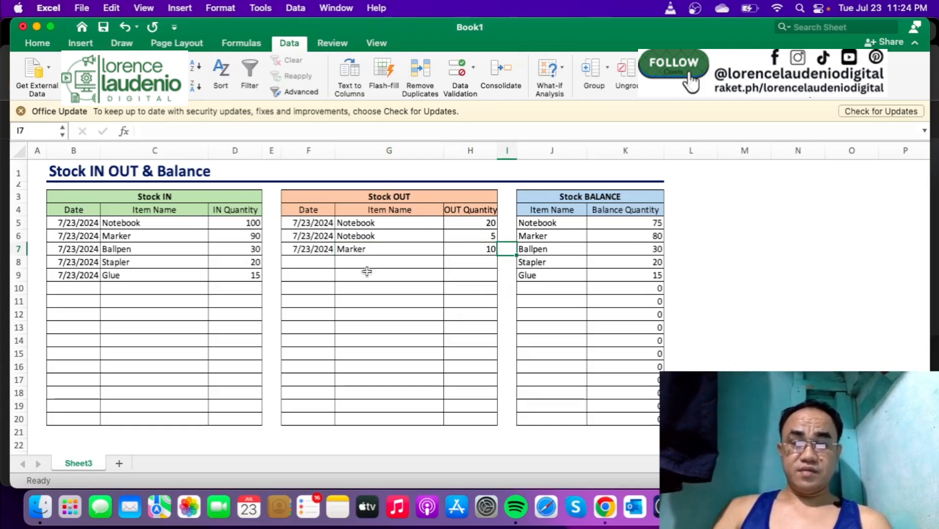
# - Add a Stock IN entry in row 10 dated 7/23/2024 for Notebook with quantity 25, and check the Notebook balance
pyautogui.click(83, 288)
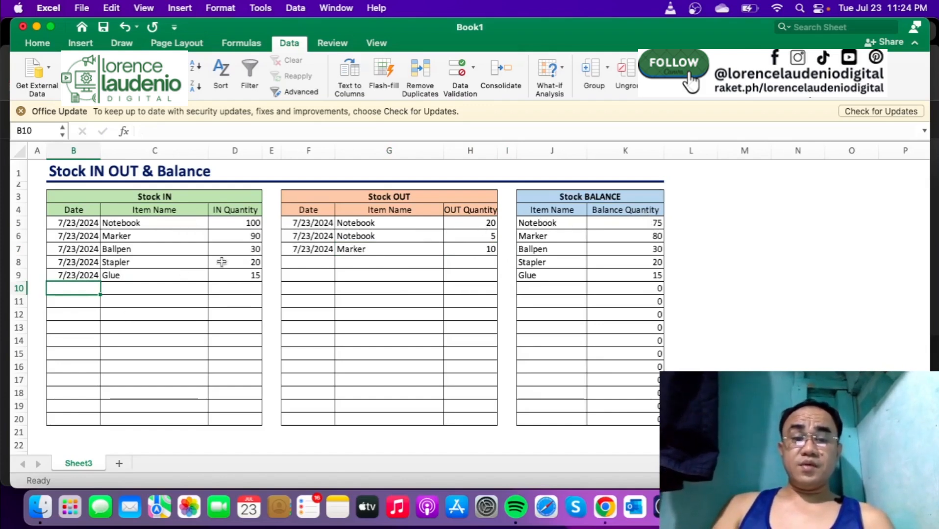
pyautogui.hotkey('ctrl', ';')
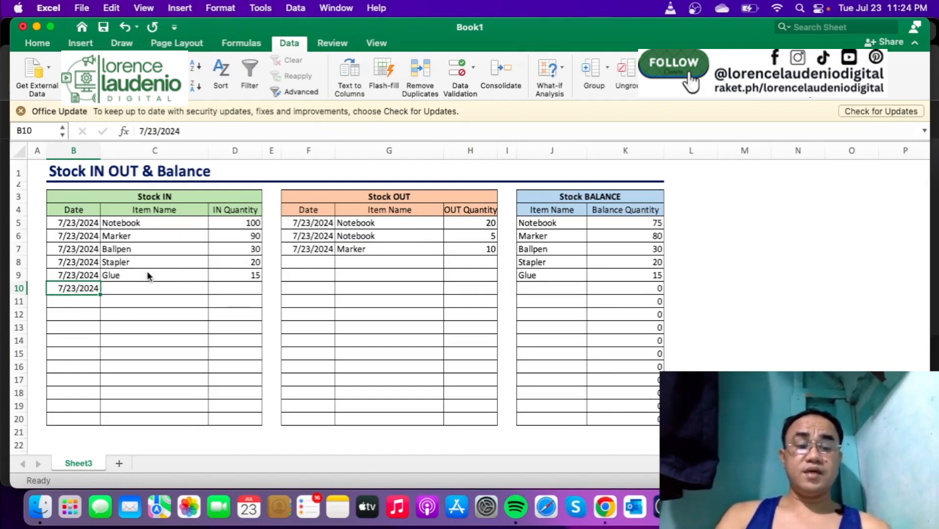
pyautogui.press('Tab')
pyautogui.click(213, 289)
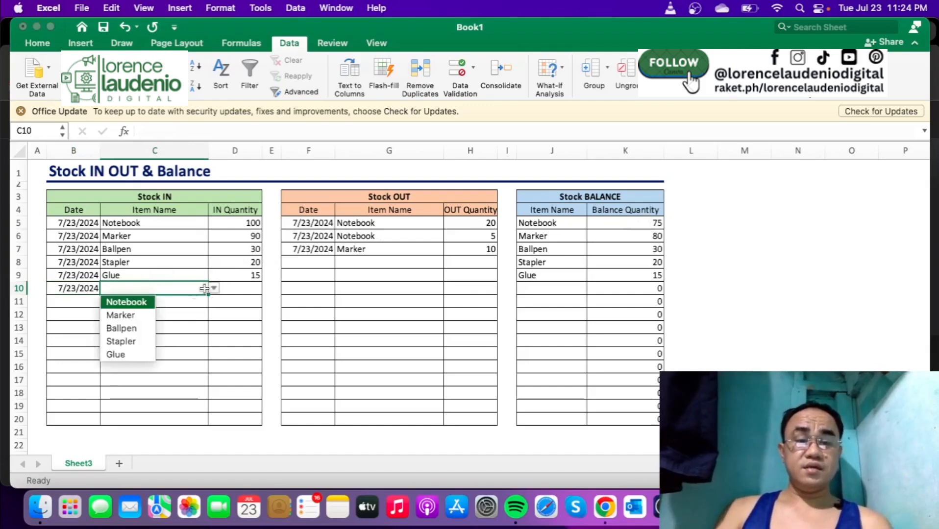
pyautogui.click(148, 302)
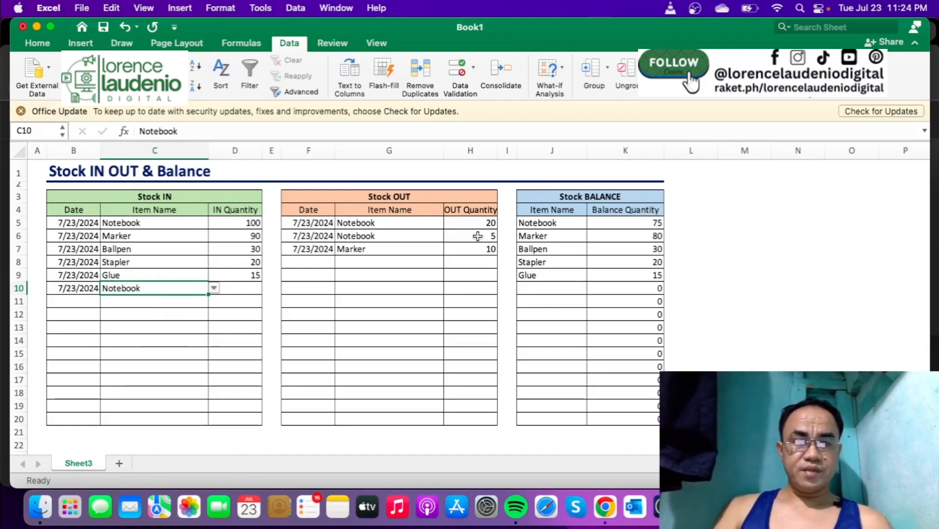
pyautogui.click(258, 288)
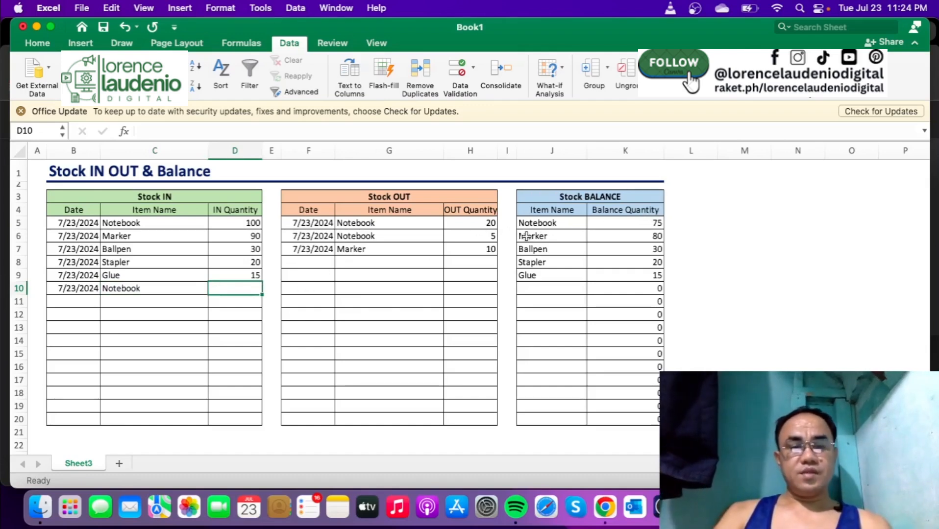
pyautogui.write('25')
pyautogui.press('Tab')
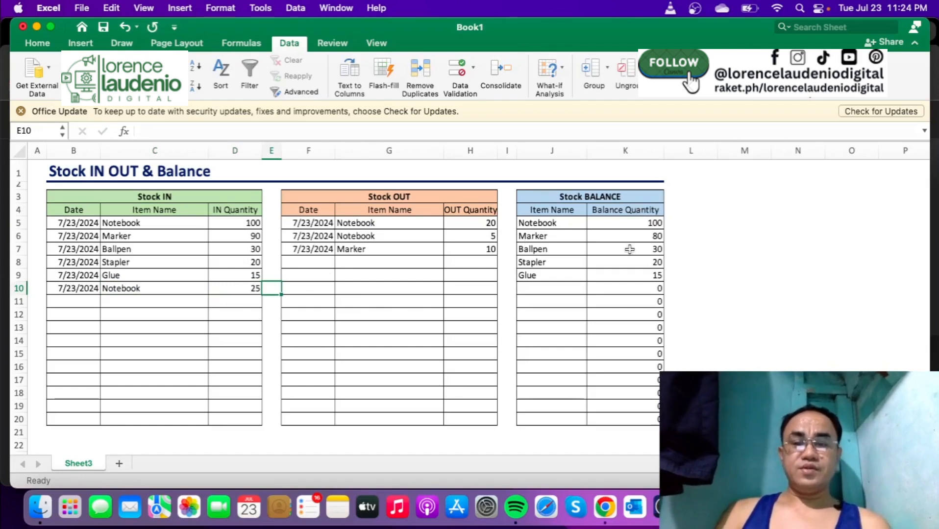
pyautogui.click(655, 224)
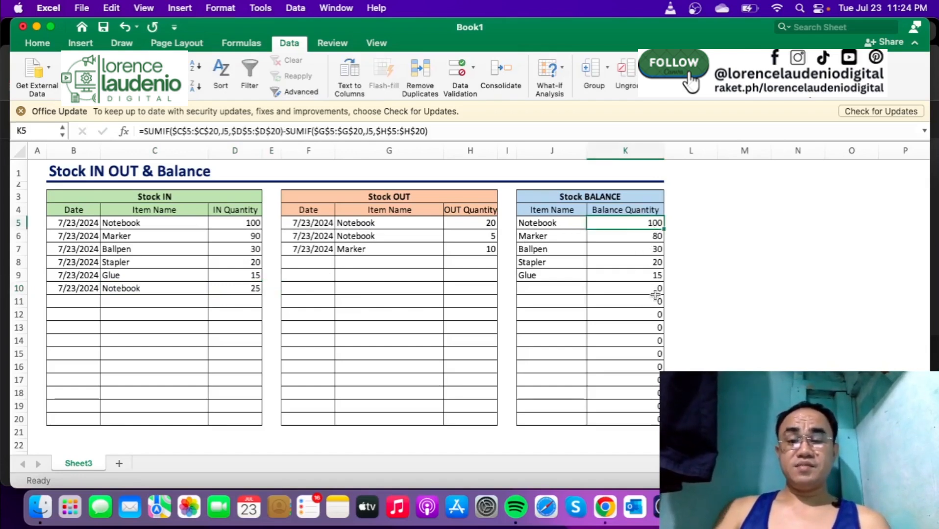
pyautogui.click(731, 319)
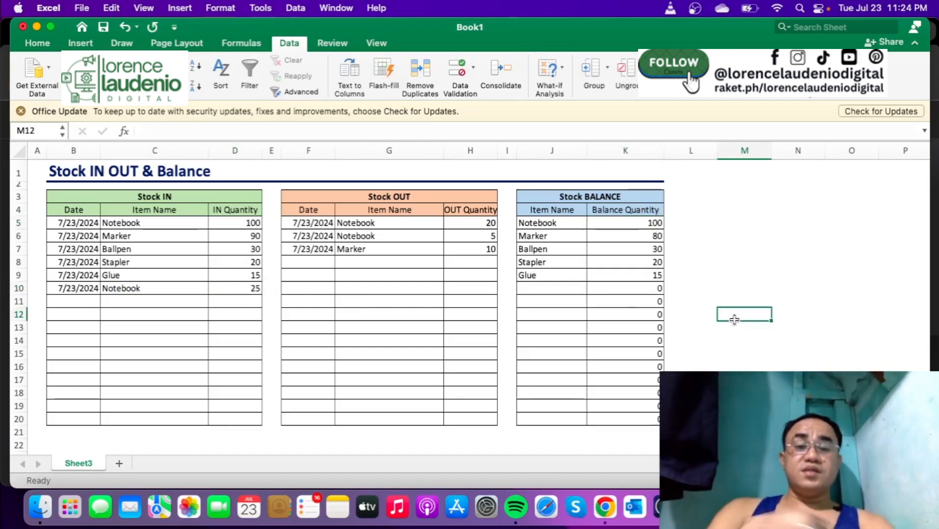